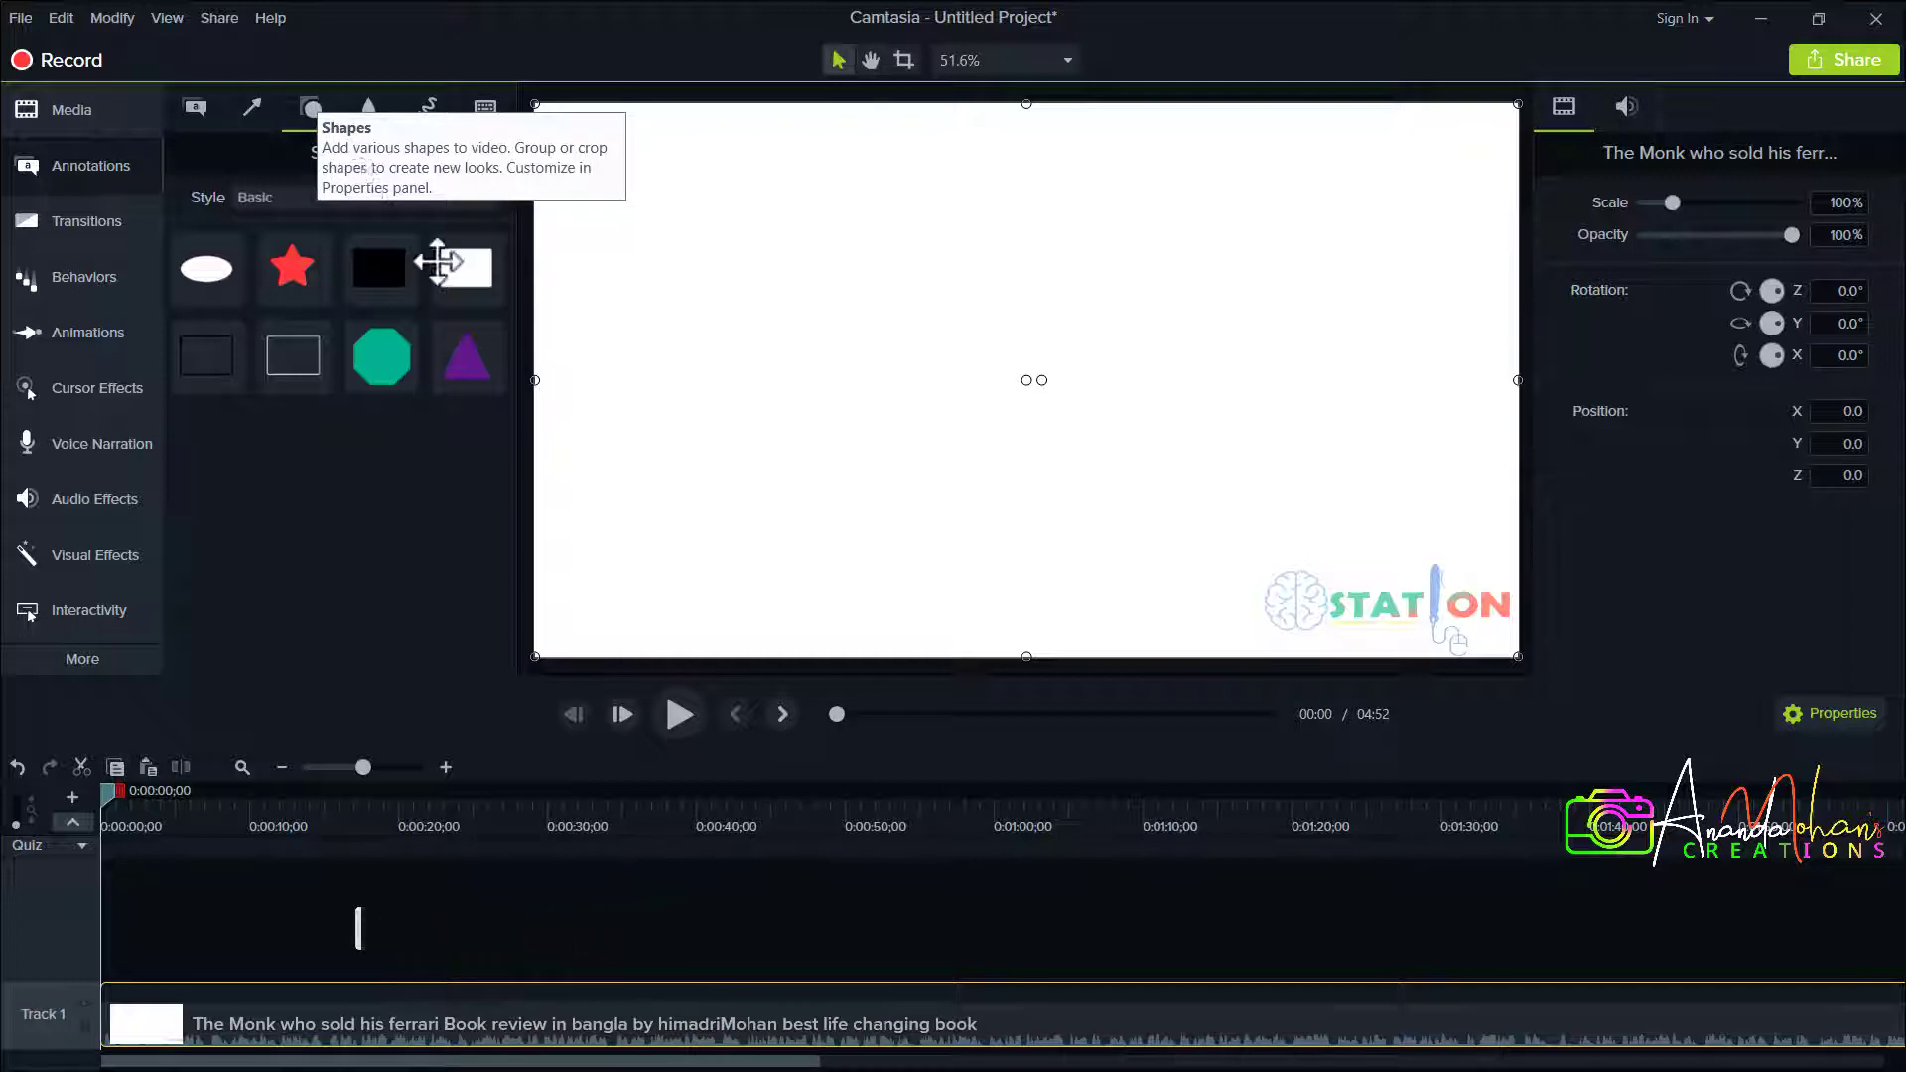
# Add a black rectangle, shape it into a thin full-width band along the canvas's lower edge, and extend its clip to about 10 seconds.
pyautogui.moveTo(391, 272); pyautogui.dragTo(523, 579)
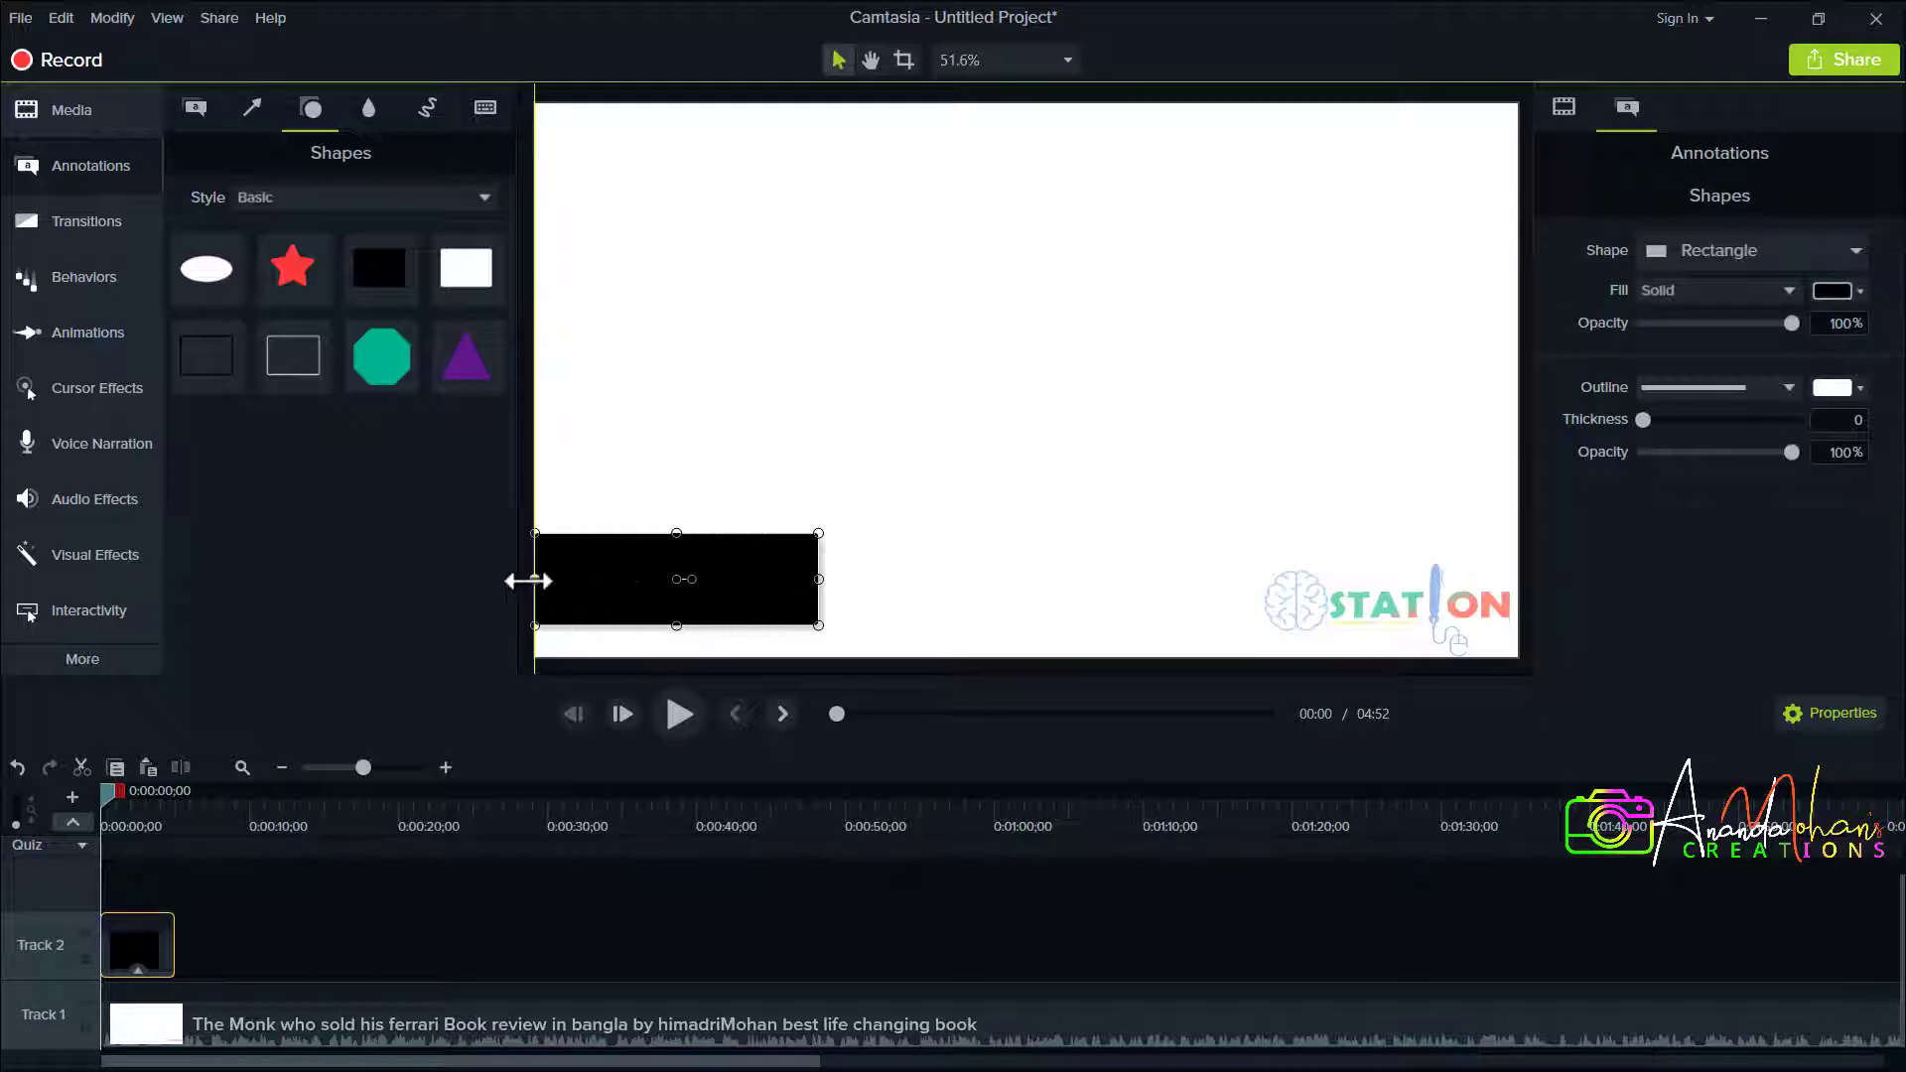
pyautogui.moveTo(818, 584); pyautogui.dragTo(1518, 591)
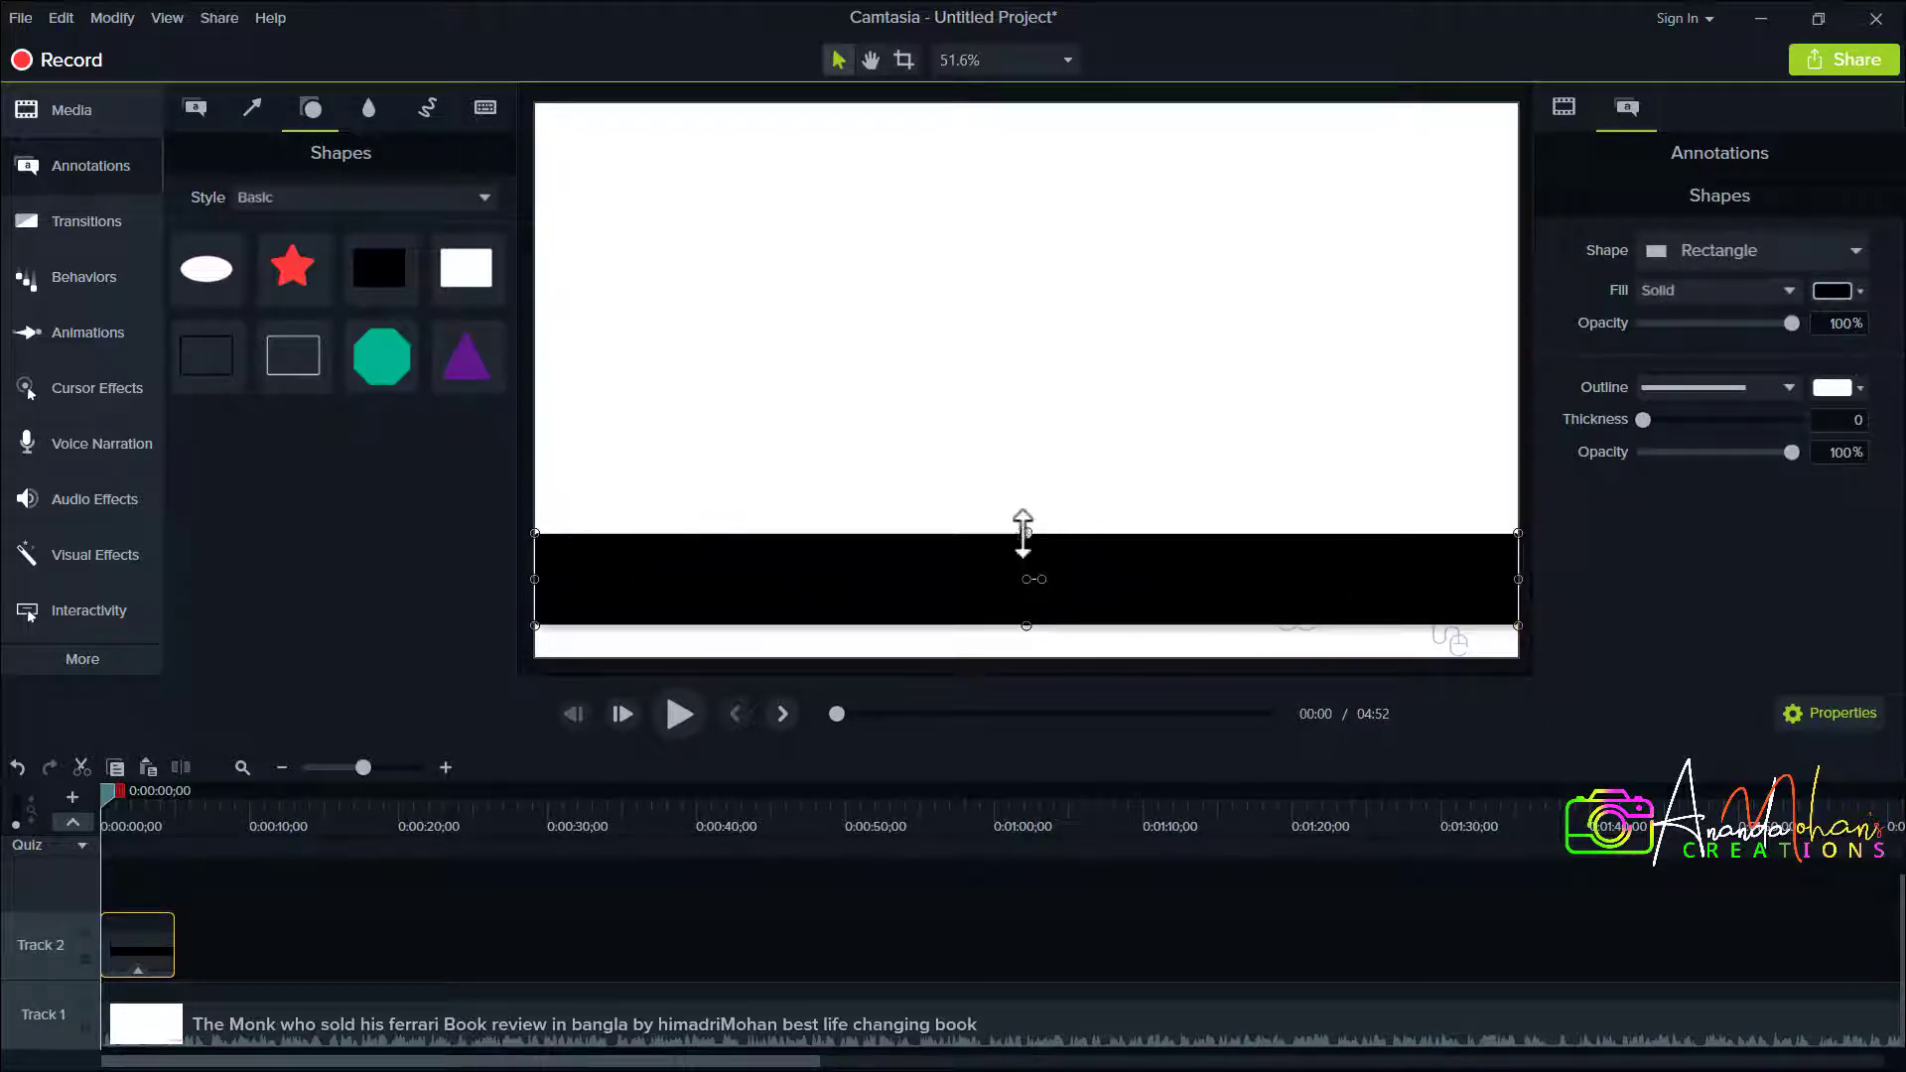
pyautogui.moveTo(1026, 533); pyautogui.dragTo(1072, 638)
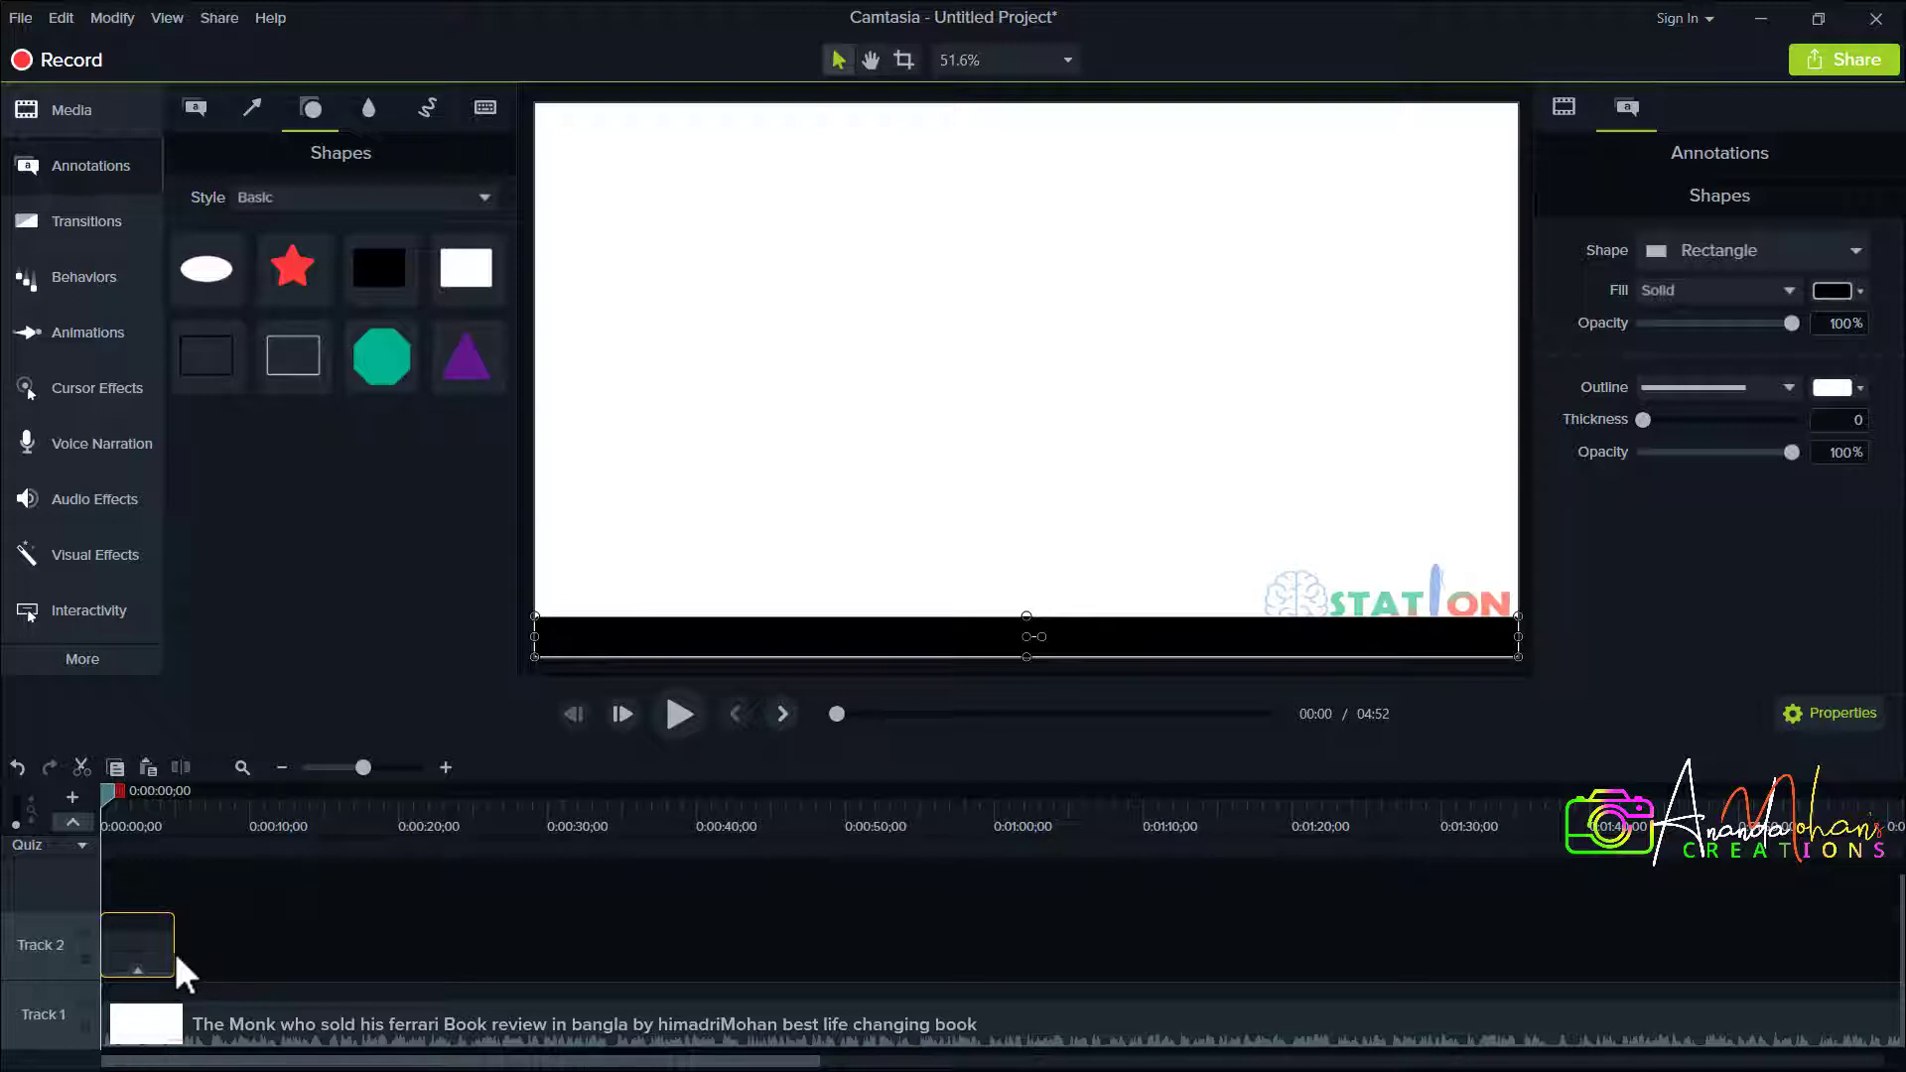
pyautogui.moveTo(174, 951); pyautogui.dragTo(257, 951)
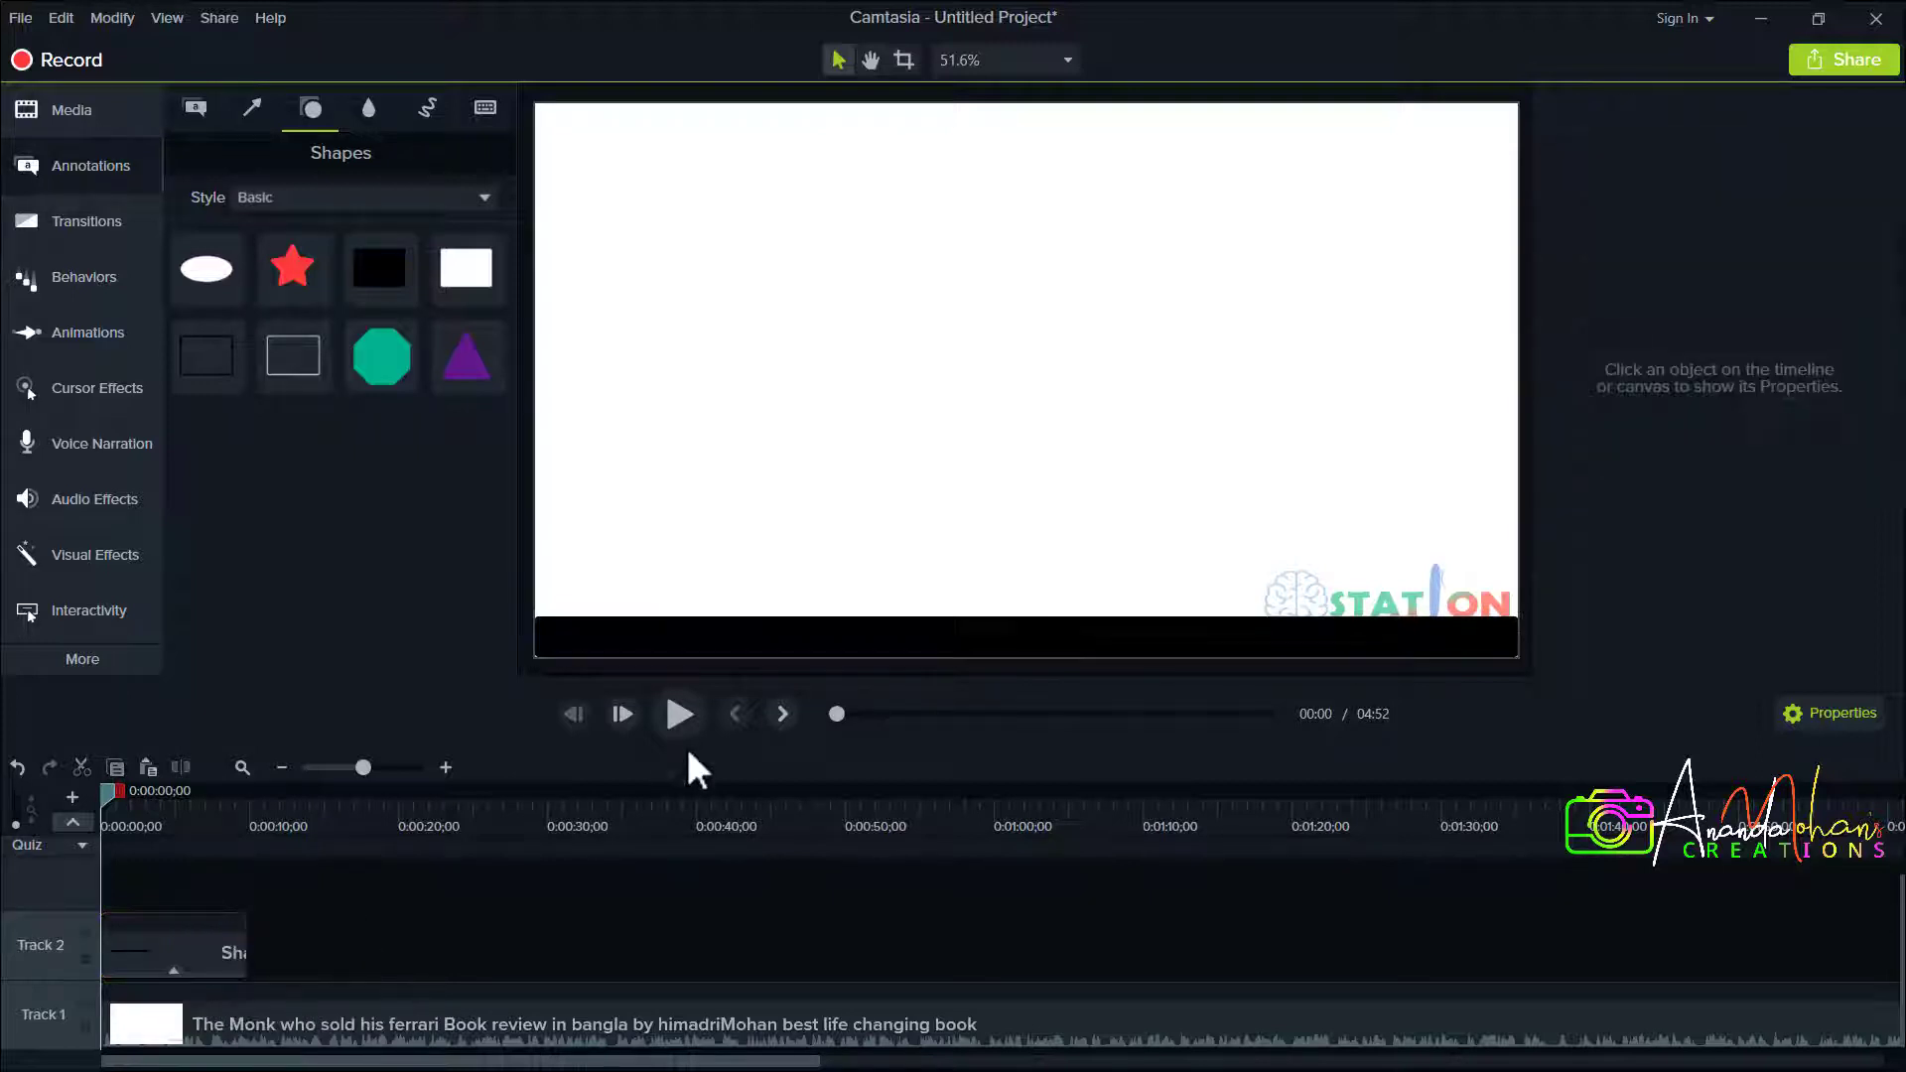
# Reduce the black band's fill opacity to 29%.
pyautogui.click(732, 646)
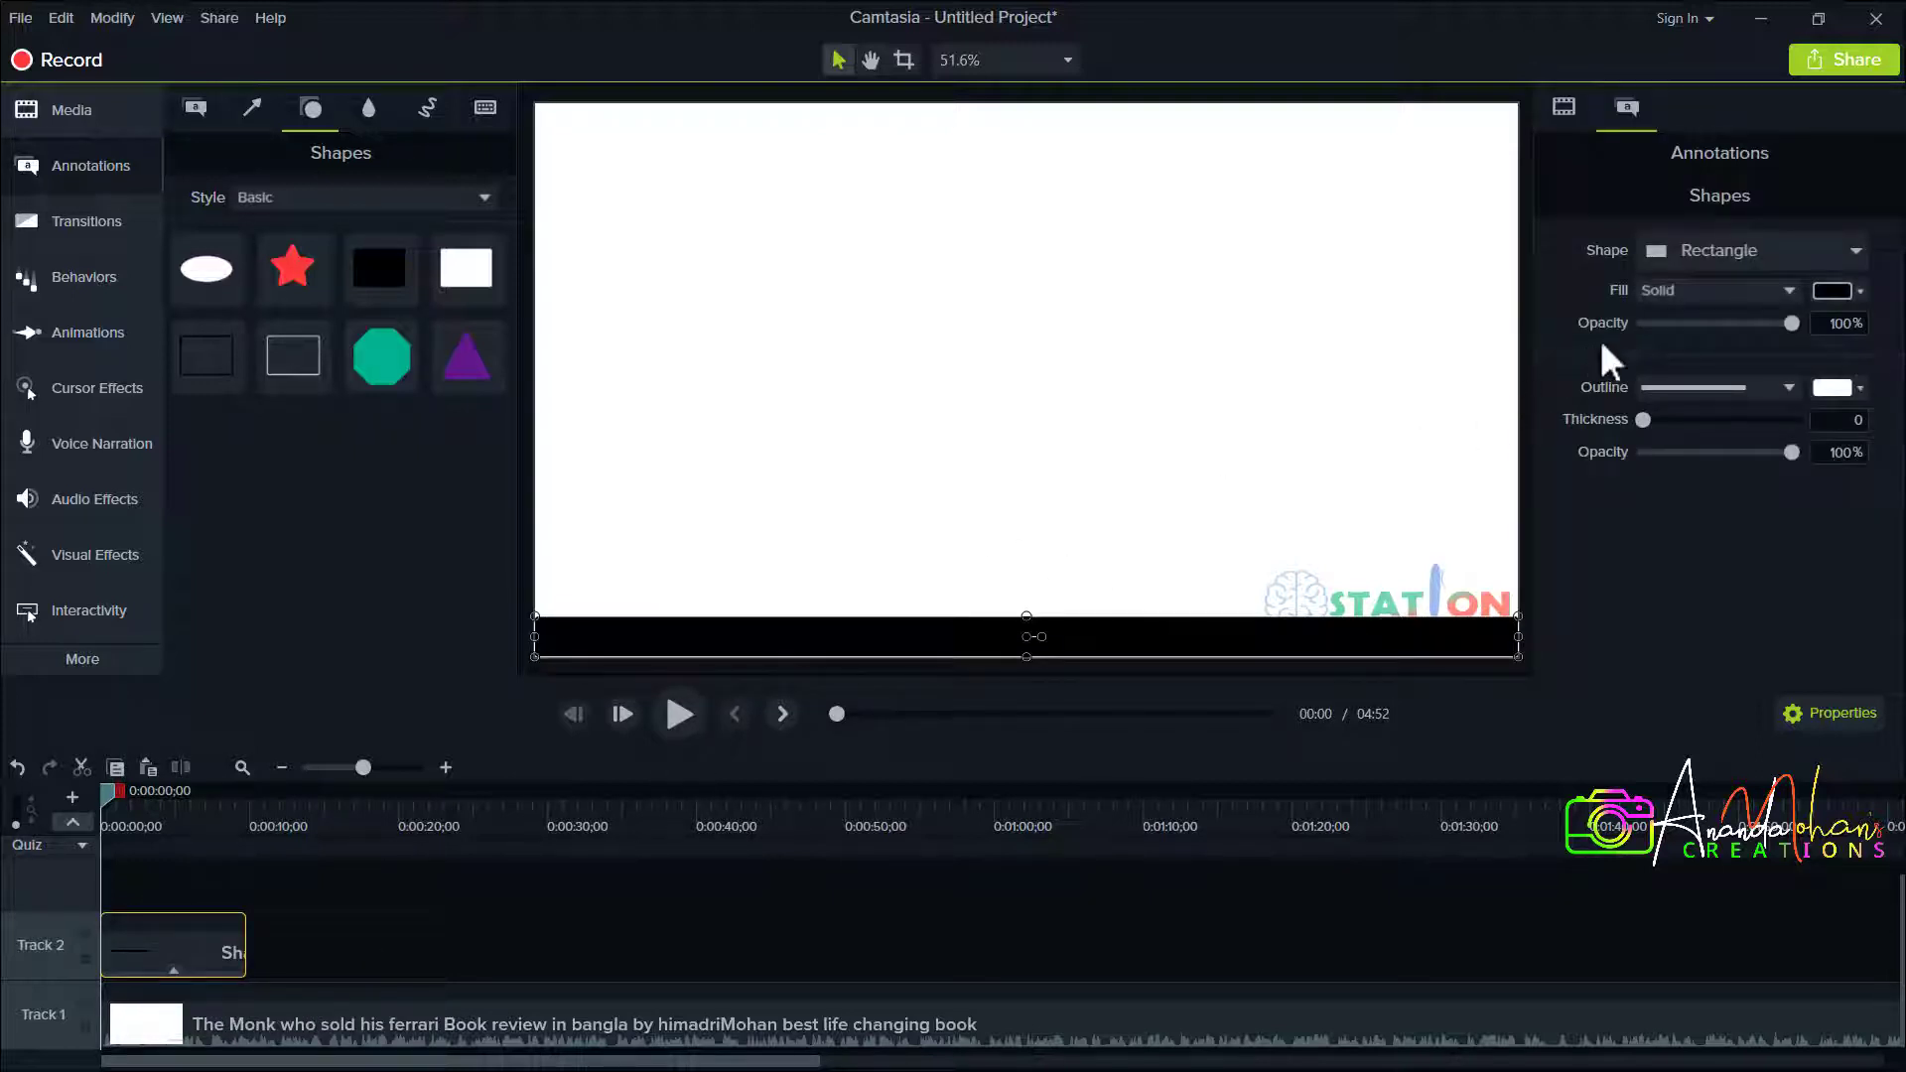
pyautogui.click(1731, 323)
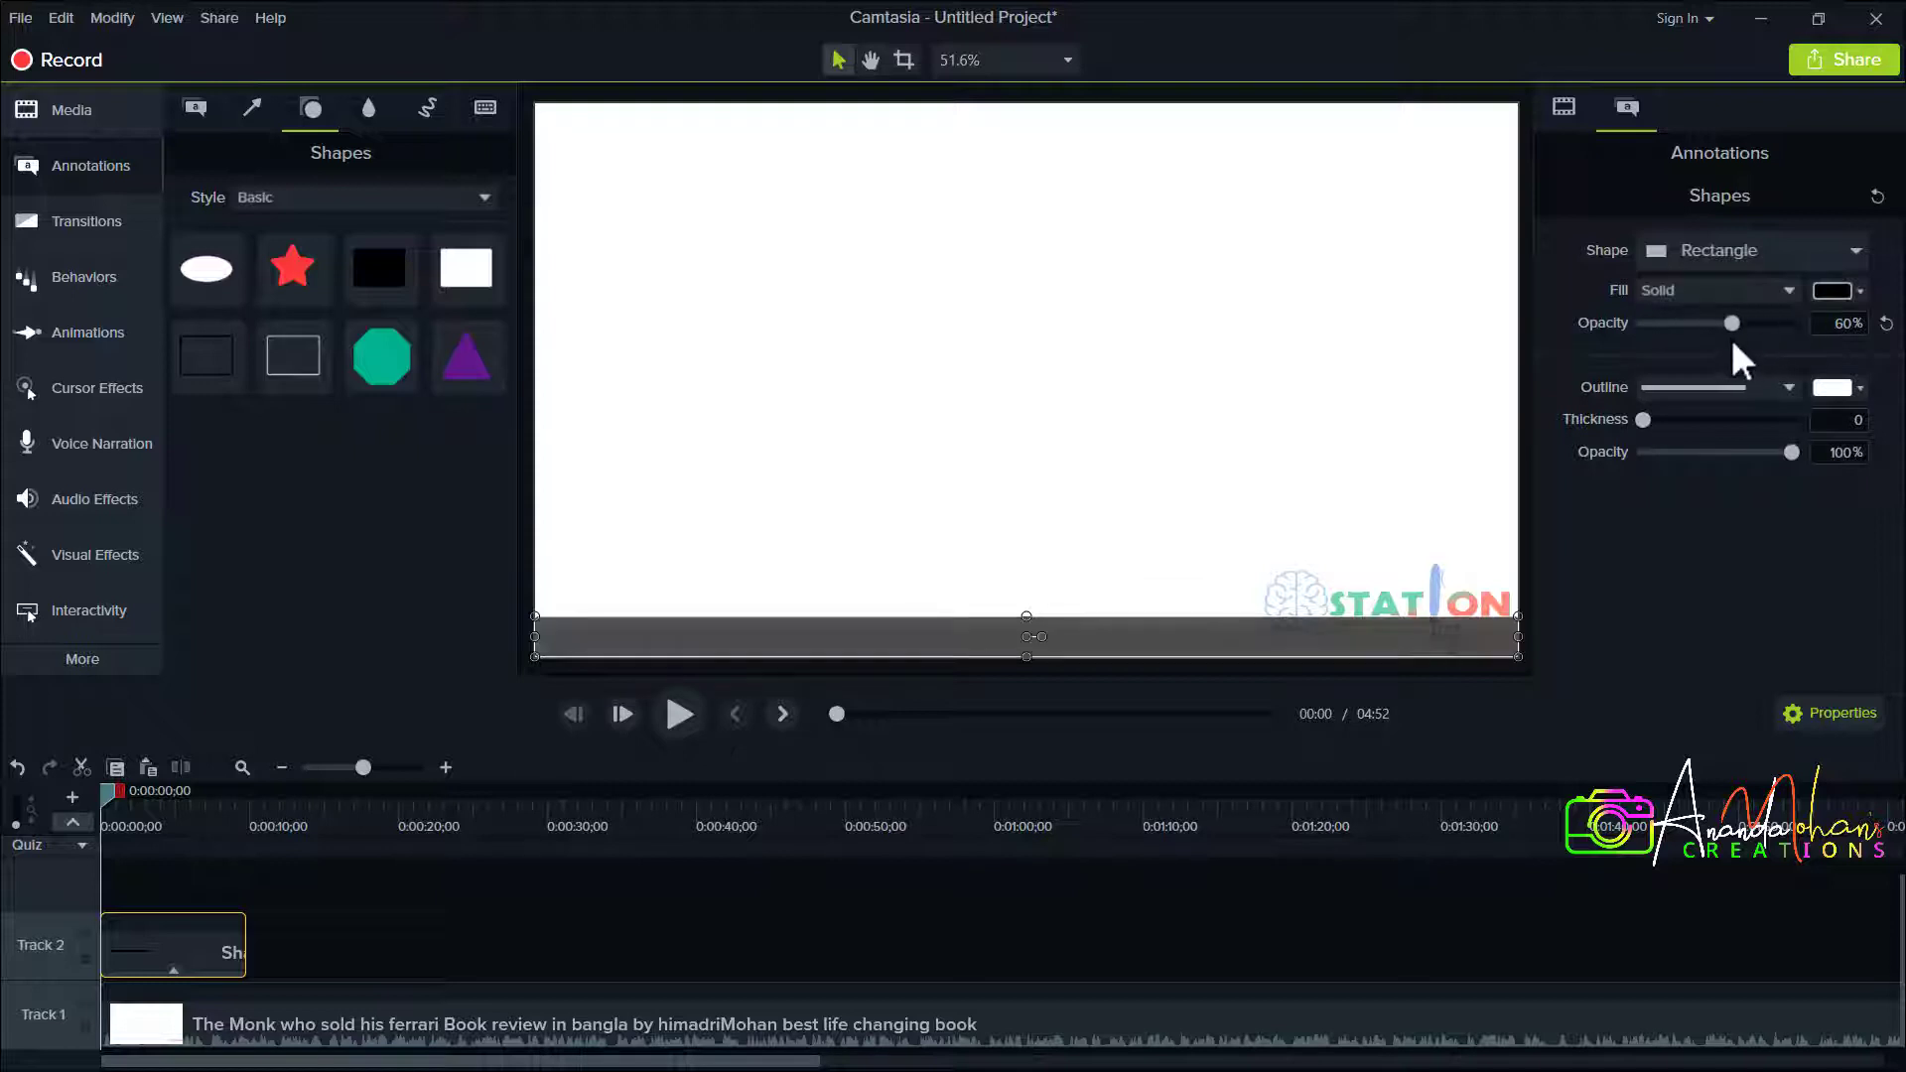
pyautogui.moveTo(1731, 326); pyautogui.dragTo(1687, 350)
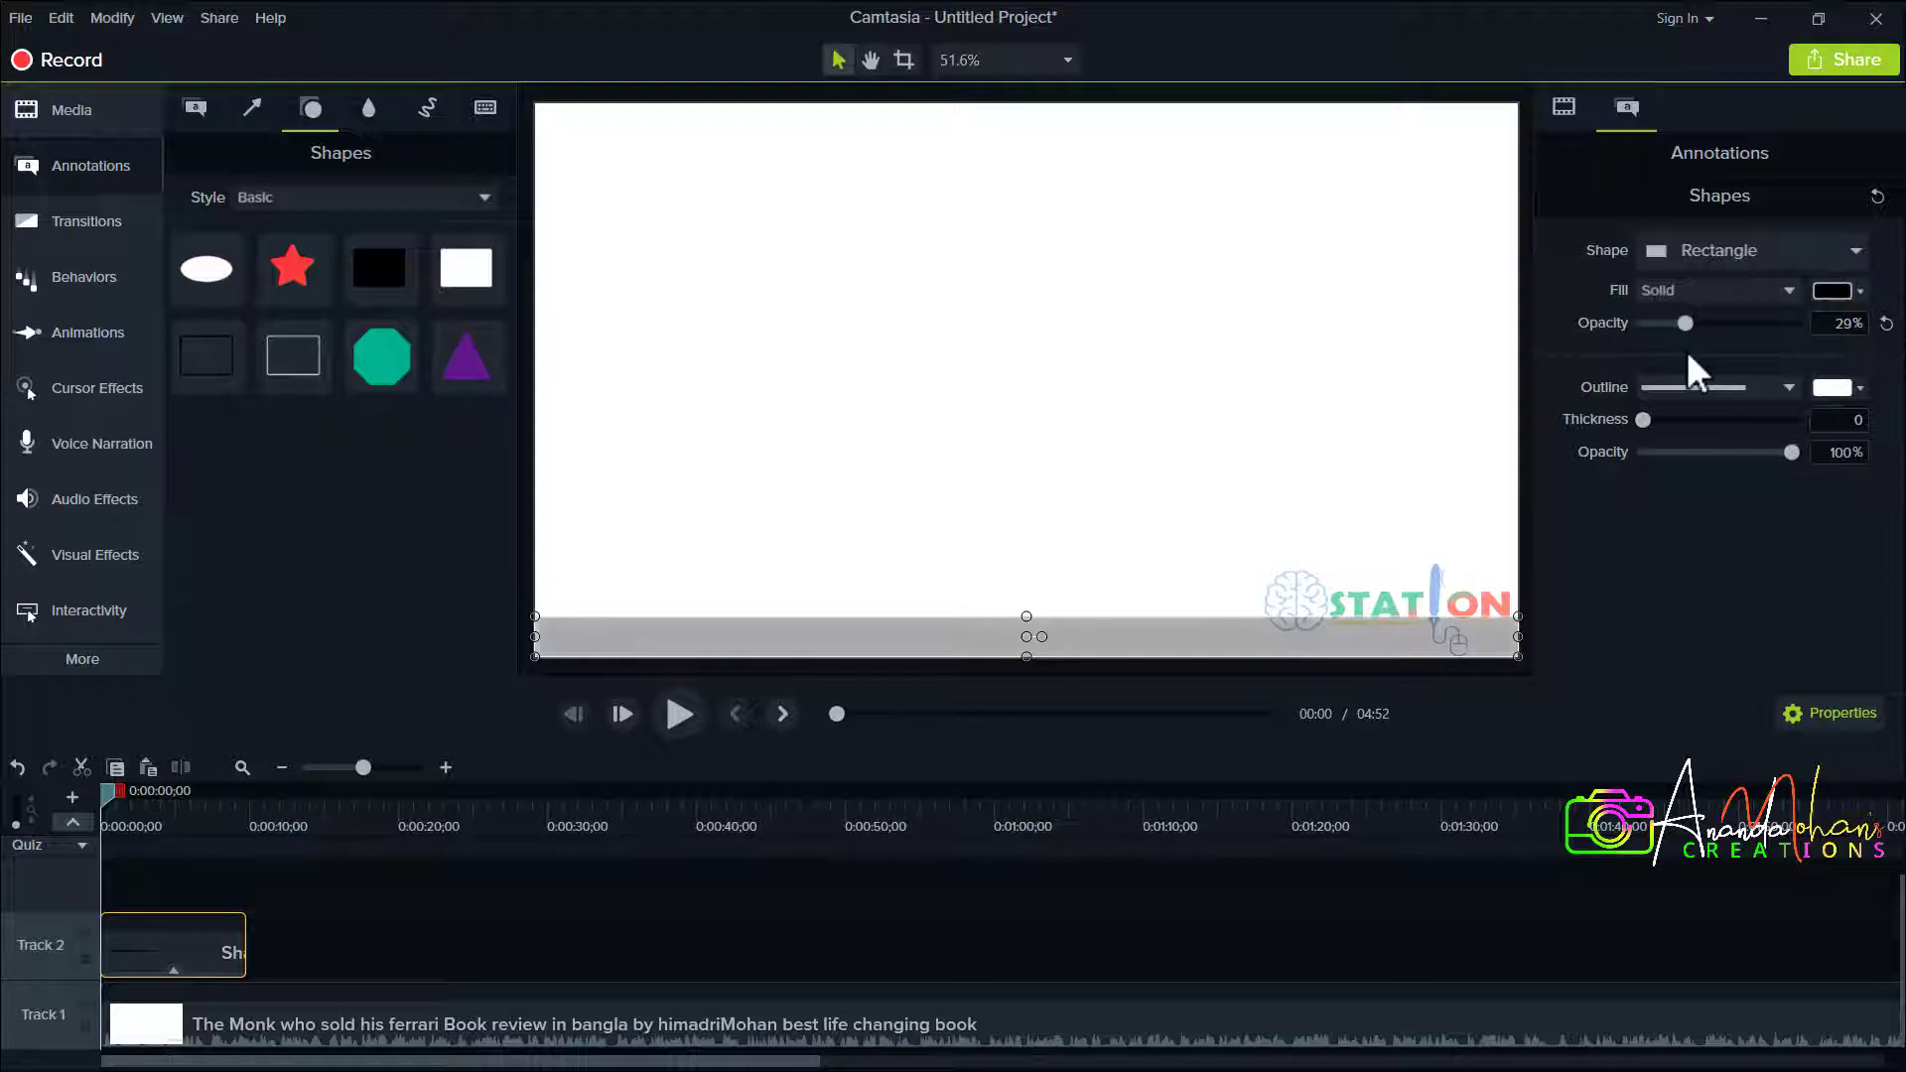
# Try a bright green fill (#00FF66) on the band and return the fill to black.
pyautogui.click(1836, 290)
pyautogui.moveTo(1852, 459)
pyautogui.mouseDown()
pyautogui.moveTo(1859, 501)
pyautogui.moveTo(1859, 485)
pyautogui.mouseUp()
pyautogui.moveTo(1801, 415); pyautogui.dragTo(1819, 391)
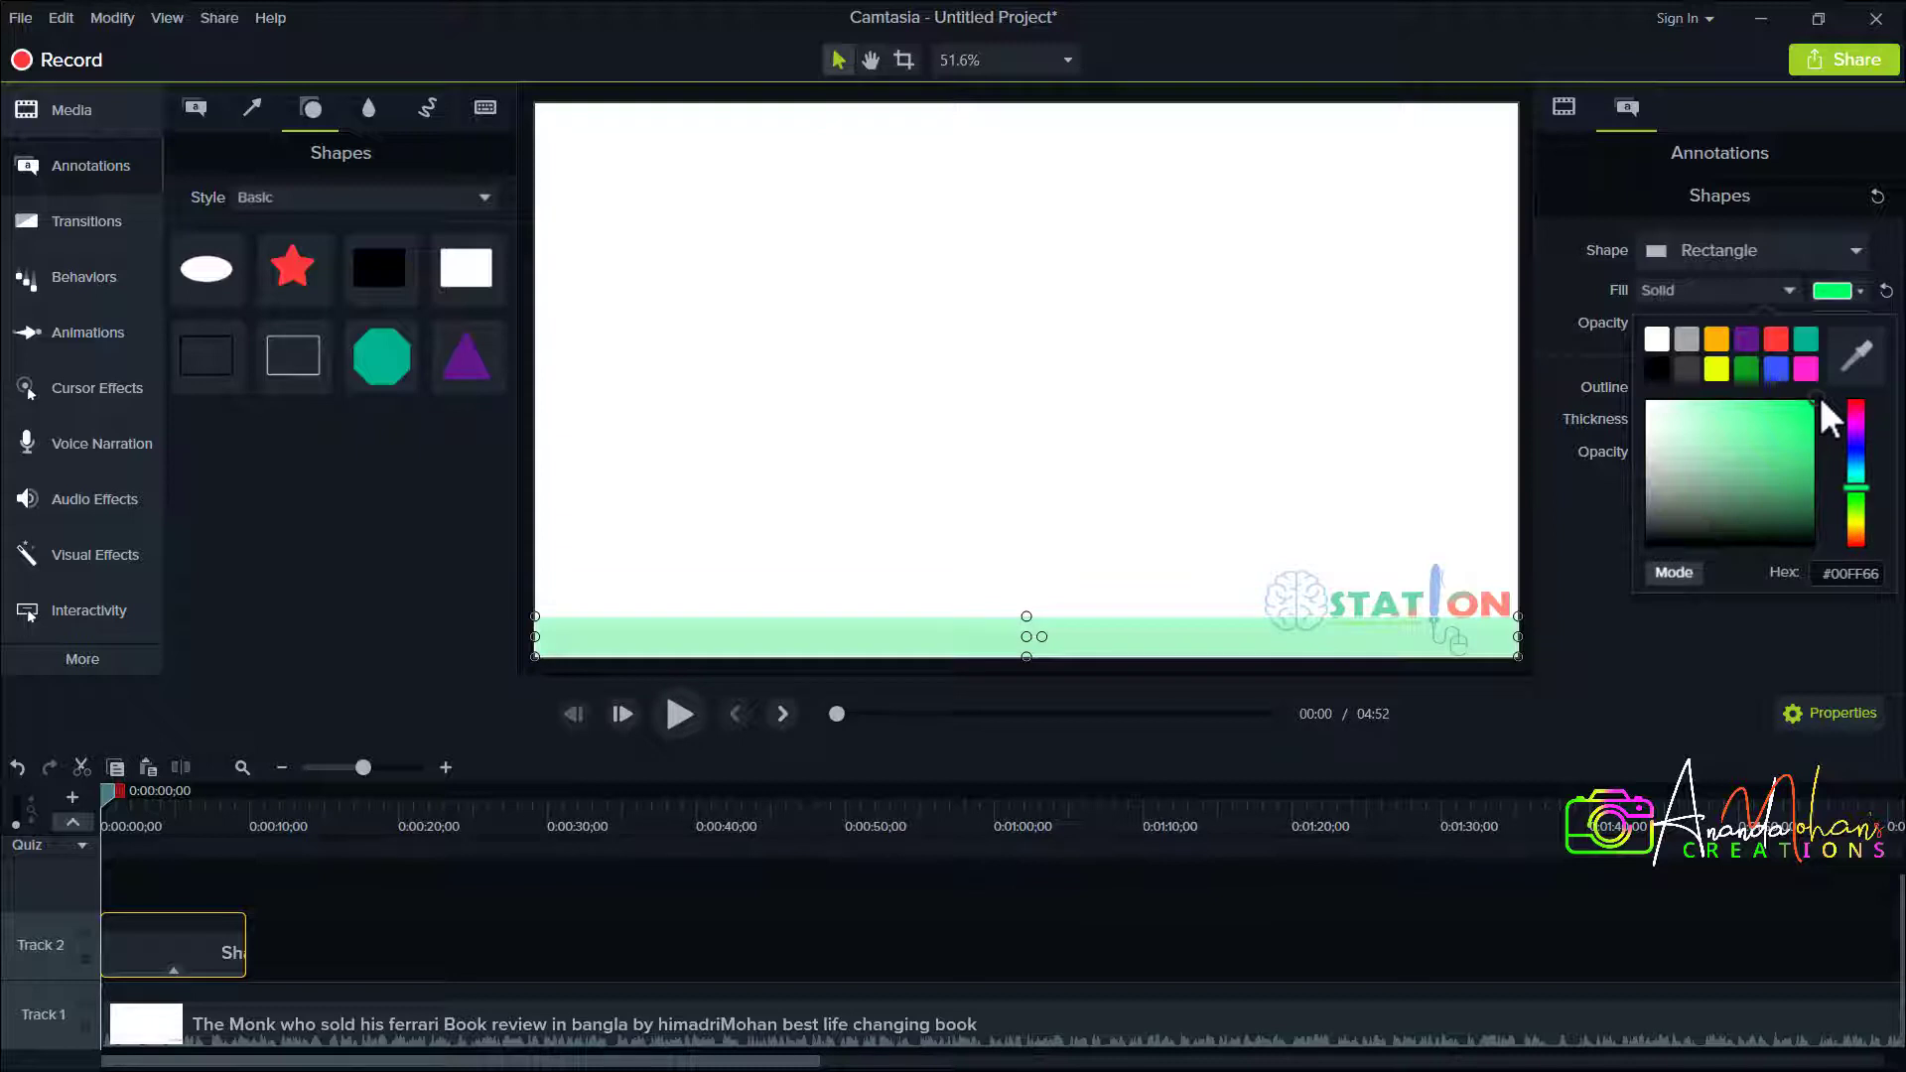
pyautogui.click(1658, 368)
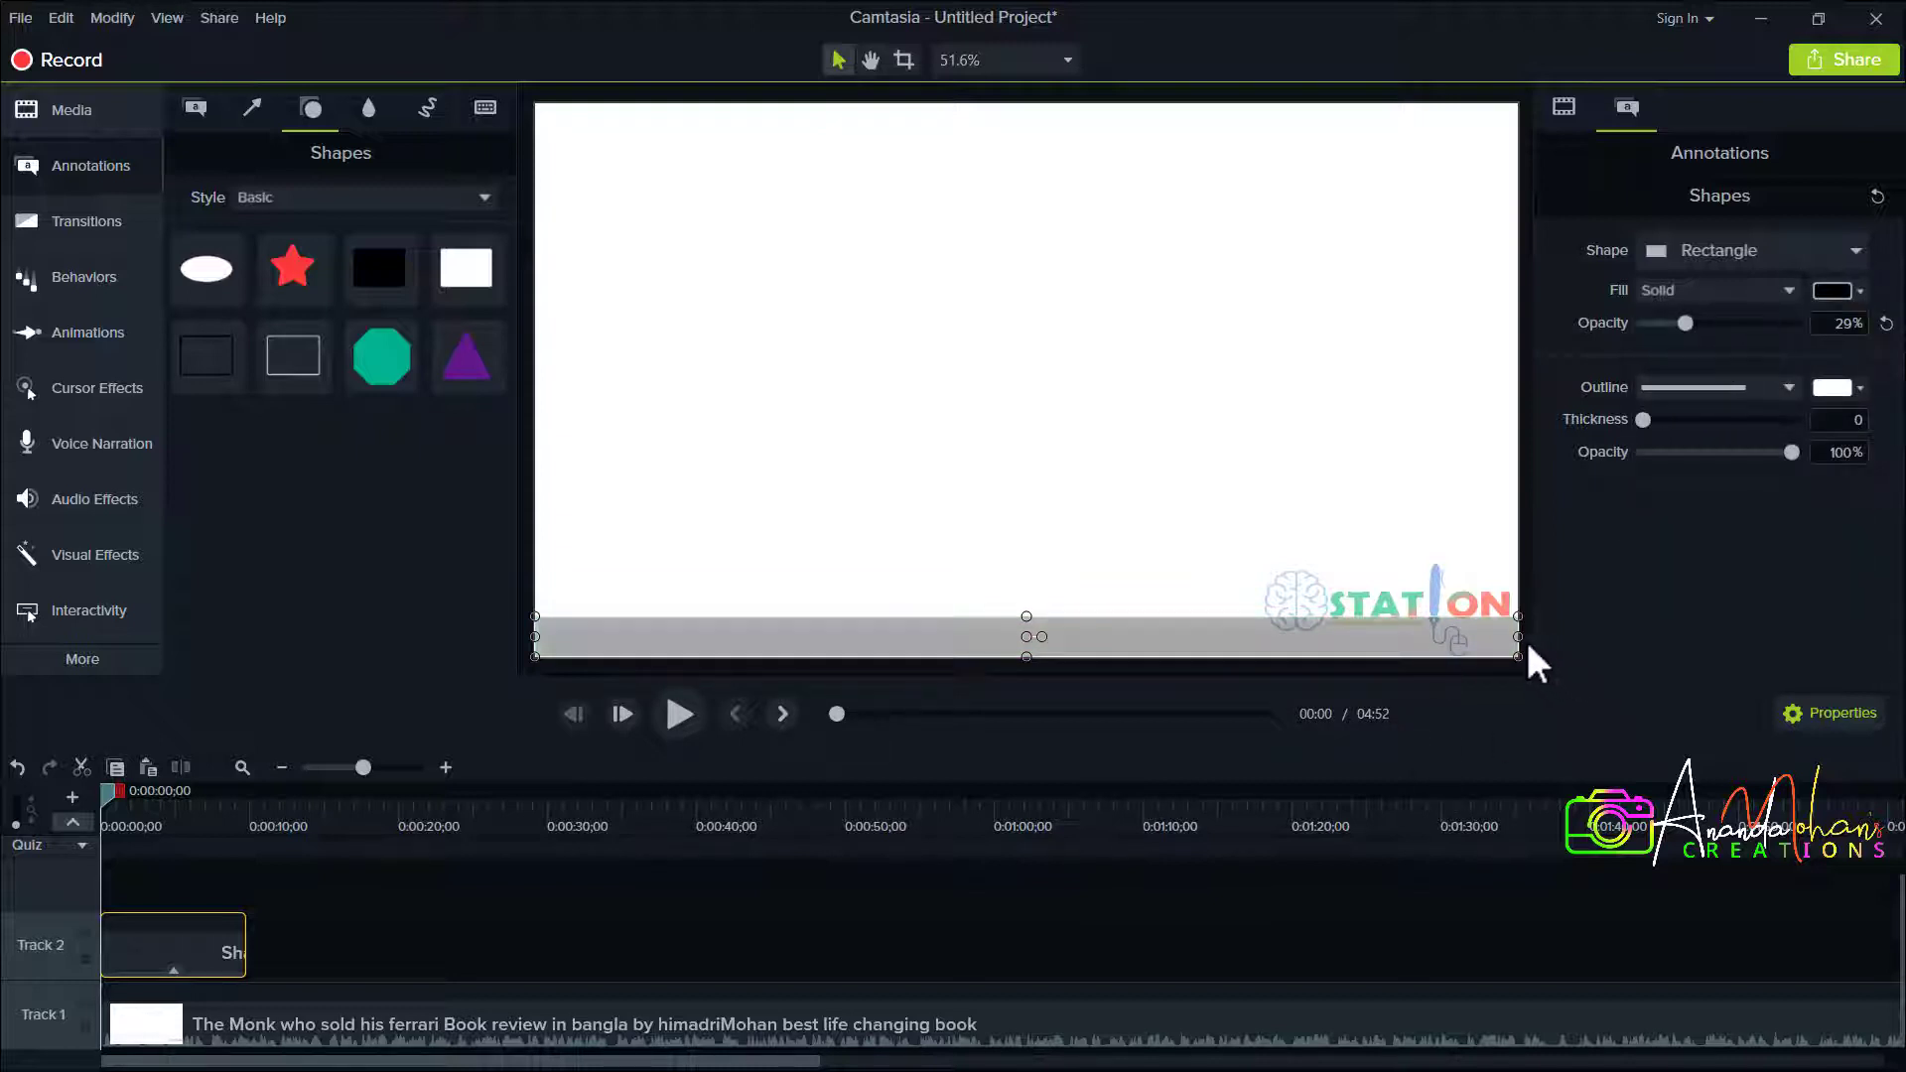
pyautogui.moveTo(1522, 639); pyautogui.dragTo(1571, 635)
pyautogui.click(475, 975)
pyautogui.click(198, 948)
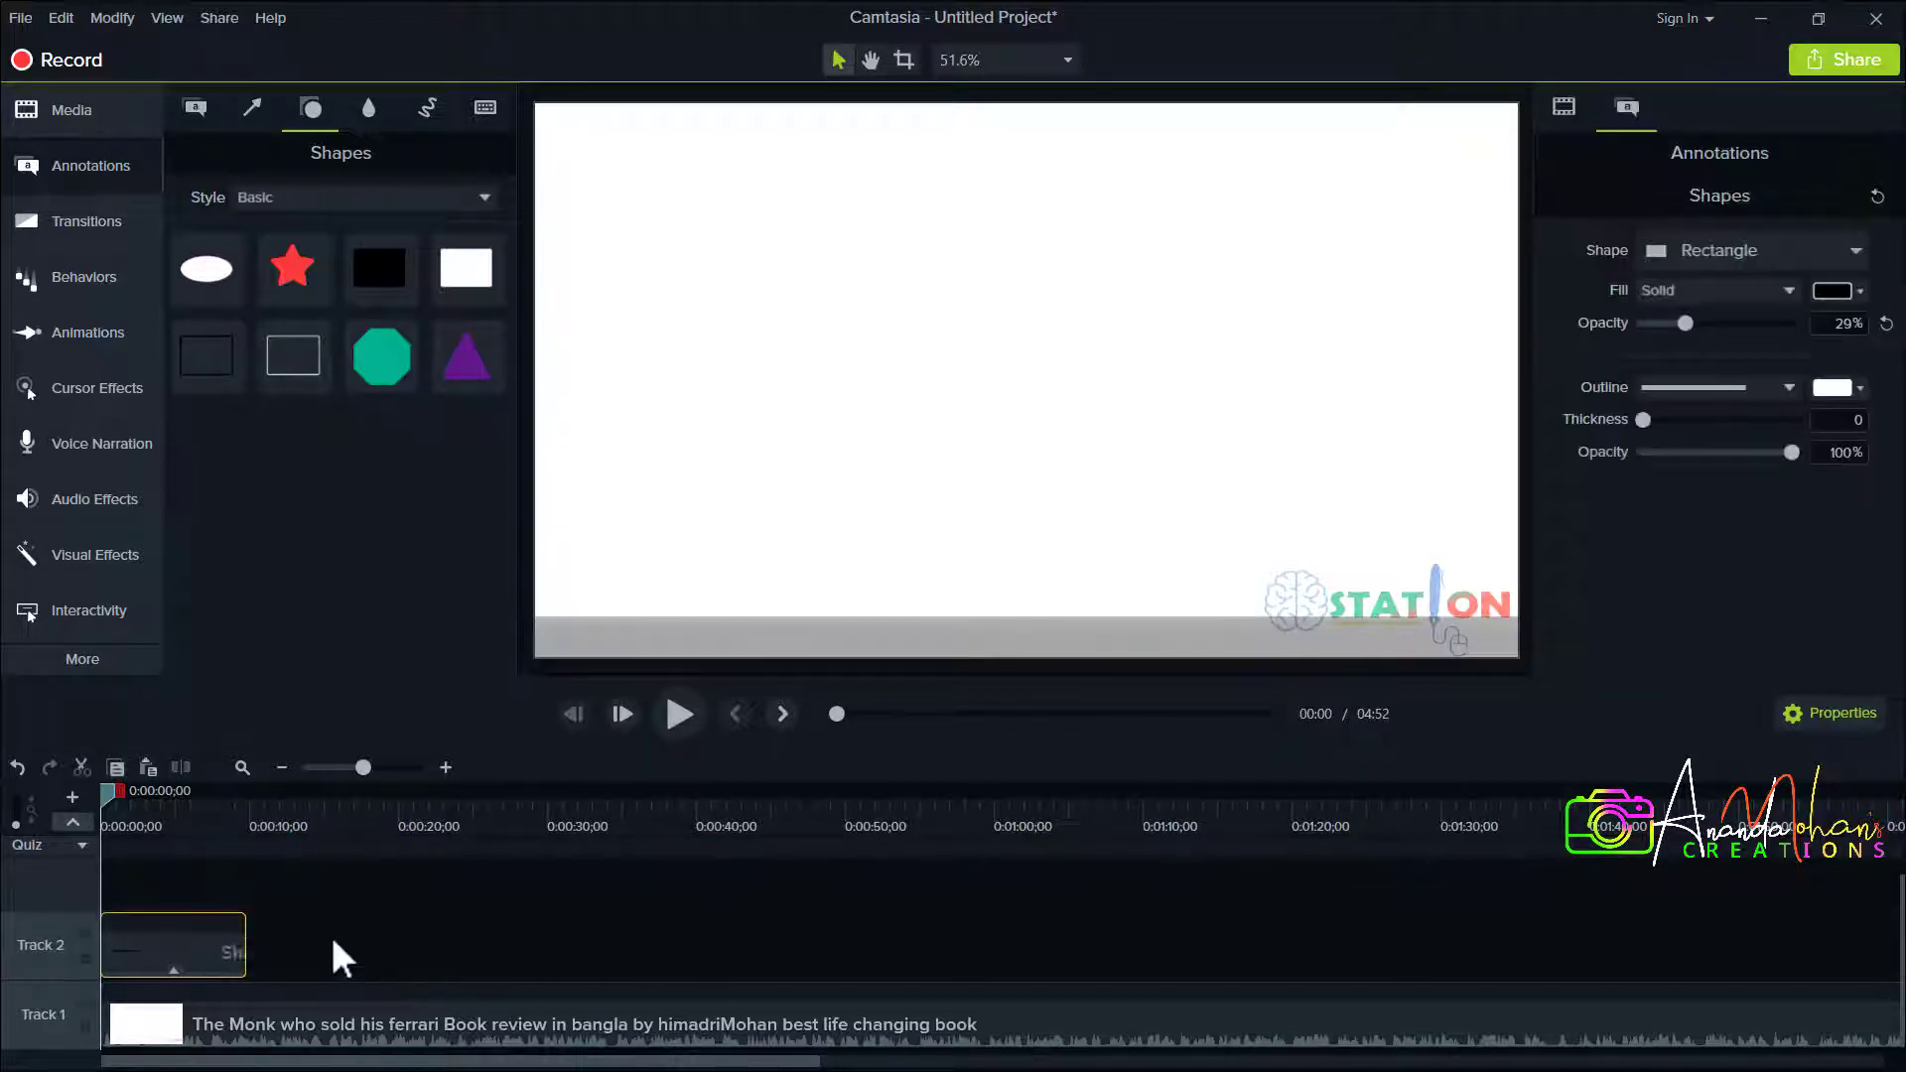
pyautogui.click(316, 941)
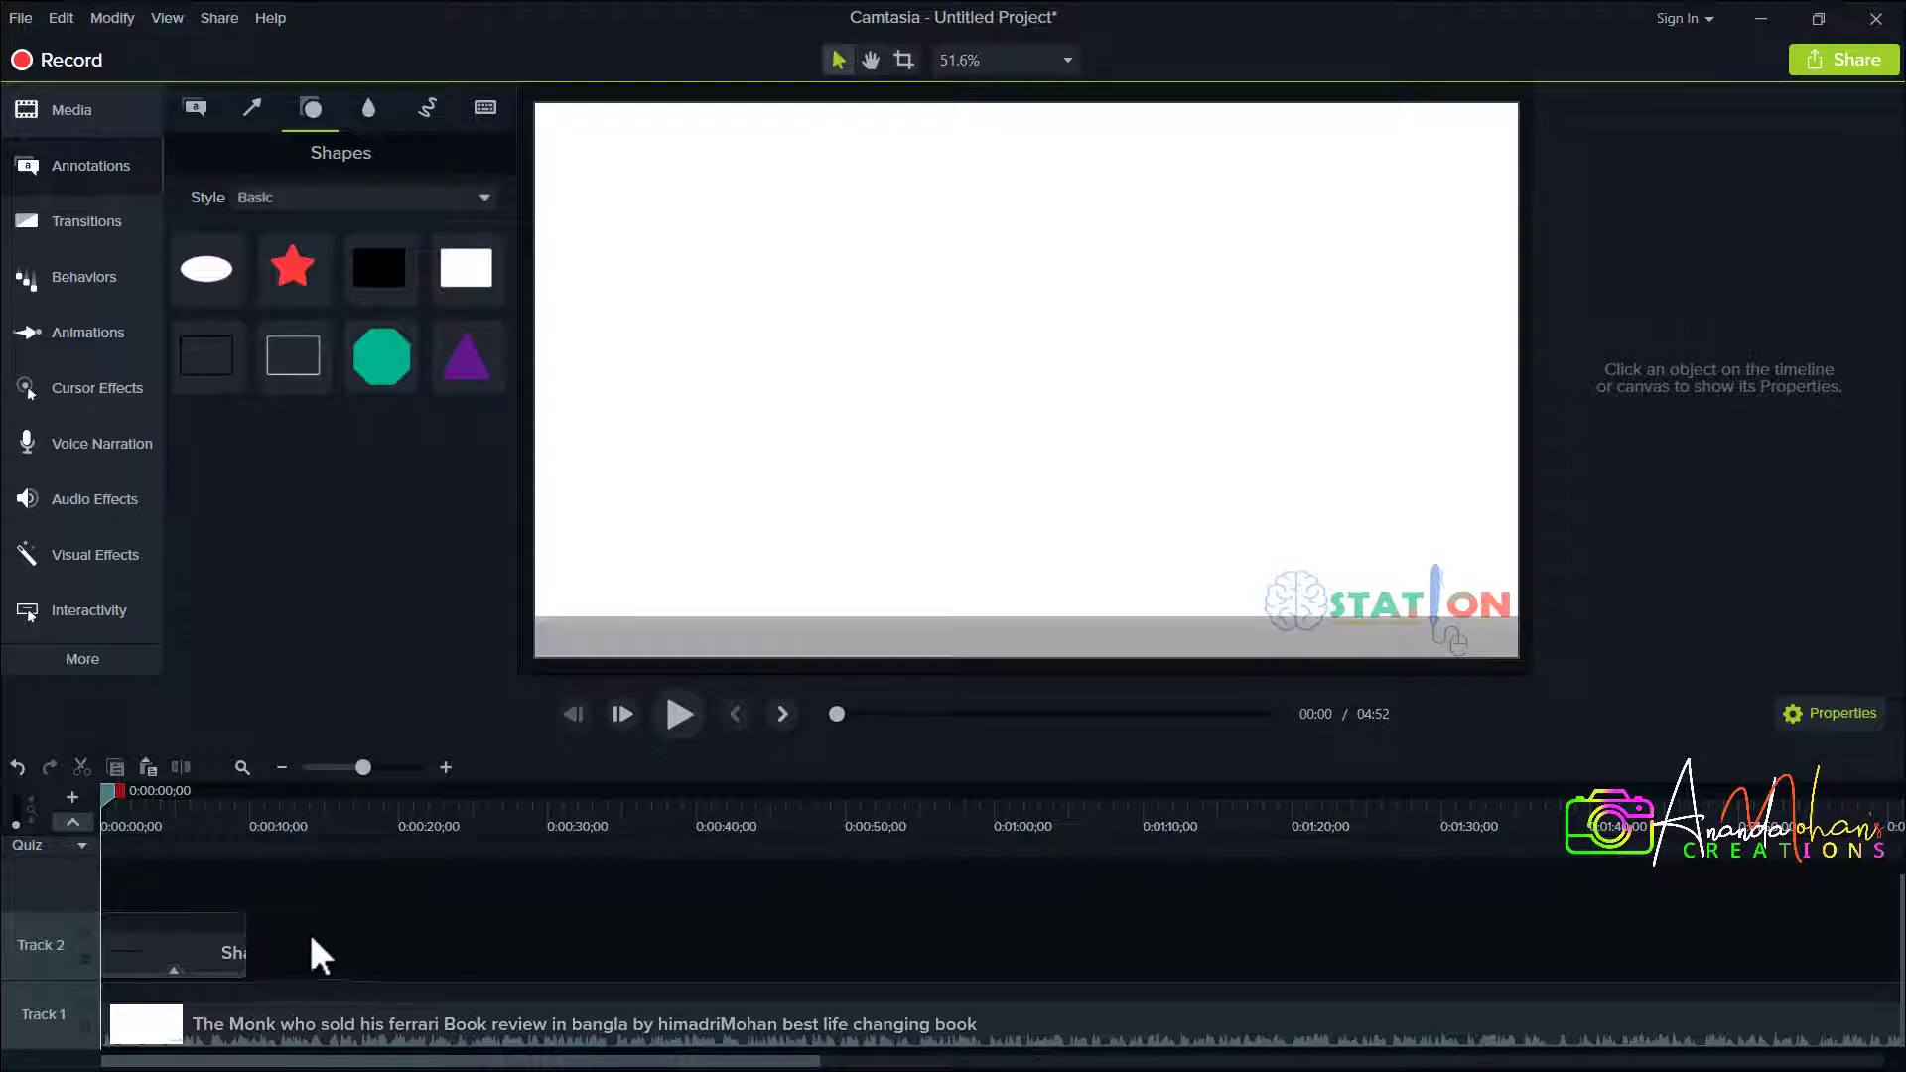
# Add a plain text callout above the shape track, extend its clip to match the band's, and position the text over the band.
pyautogui.click(197, 109)
pyautogui.moveTo(241, 464); pyautogui.dragTo(80, 889)
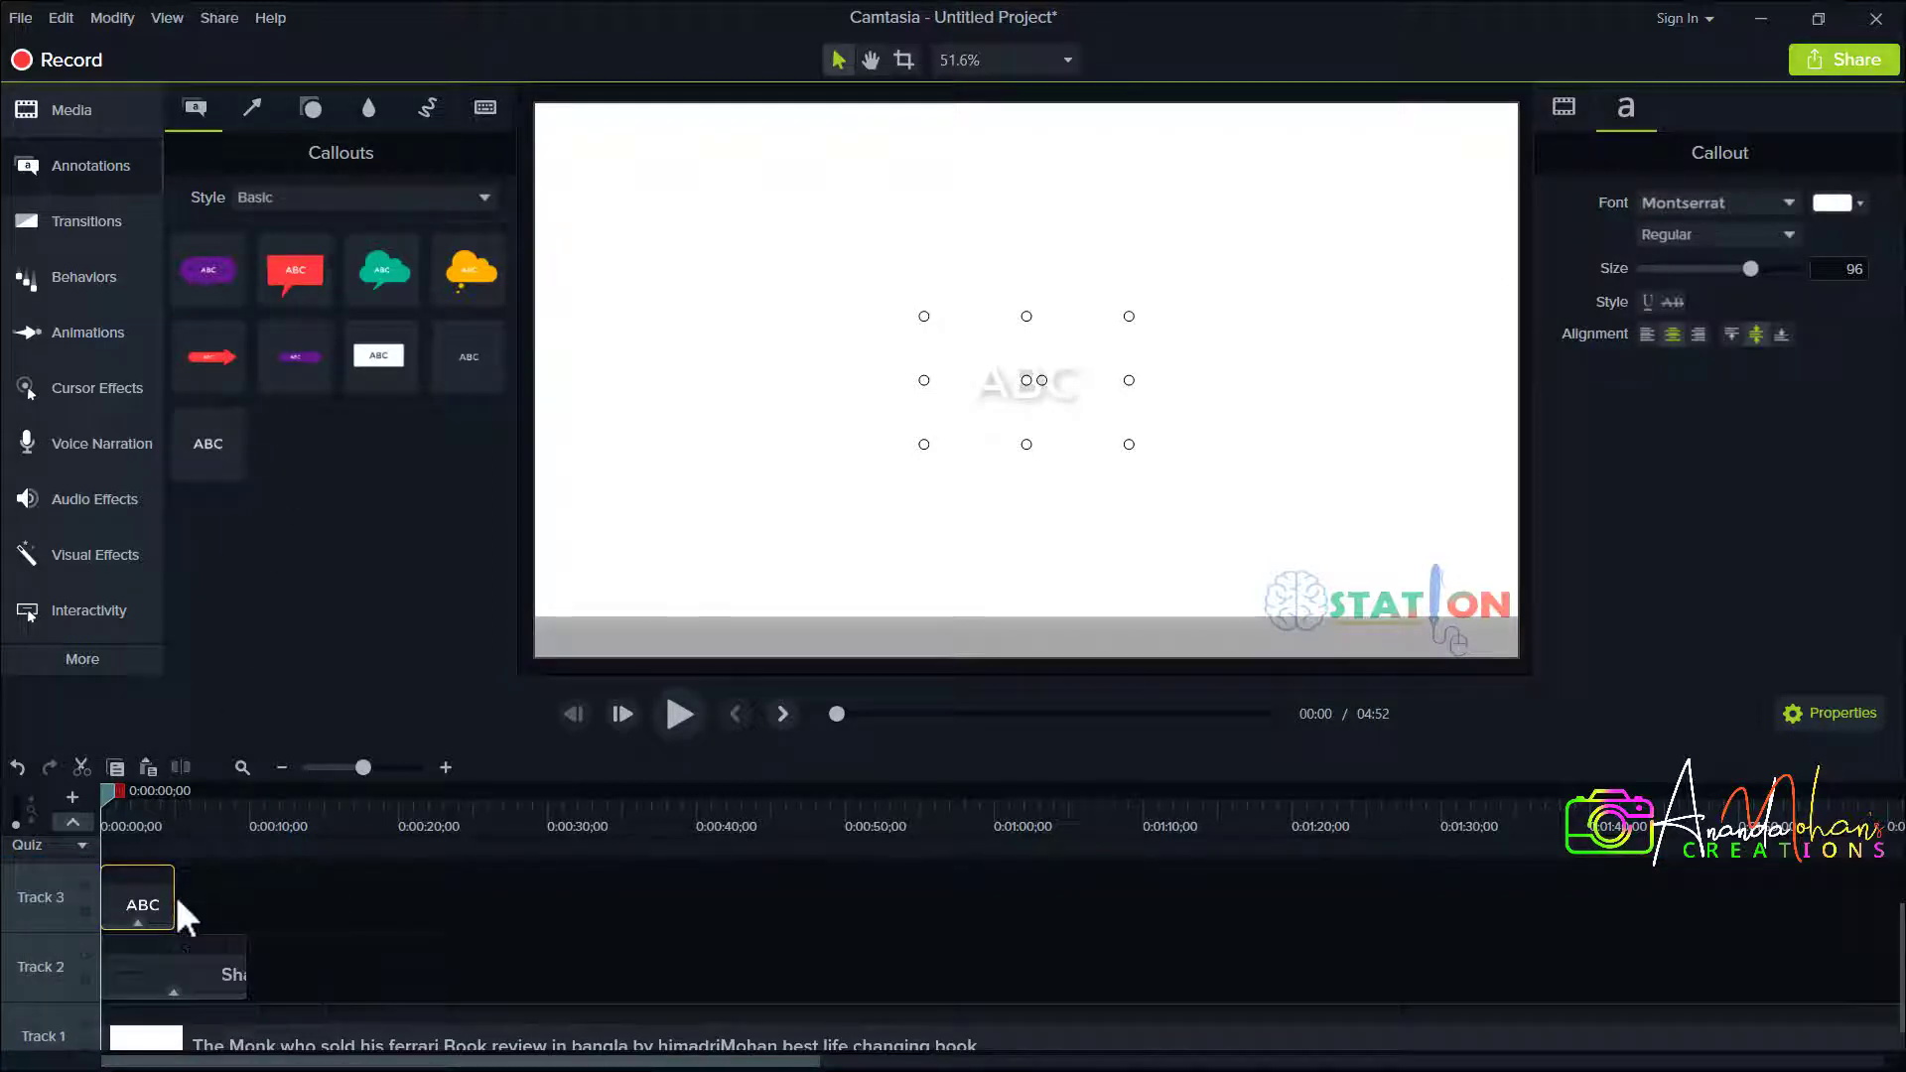
pyautogui.moveTo(172, 897); pyautogui.dragTo(254, 897)
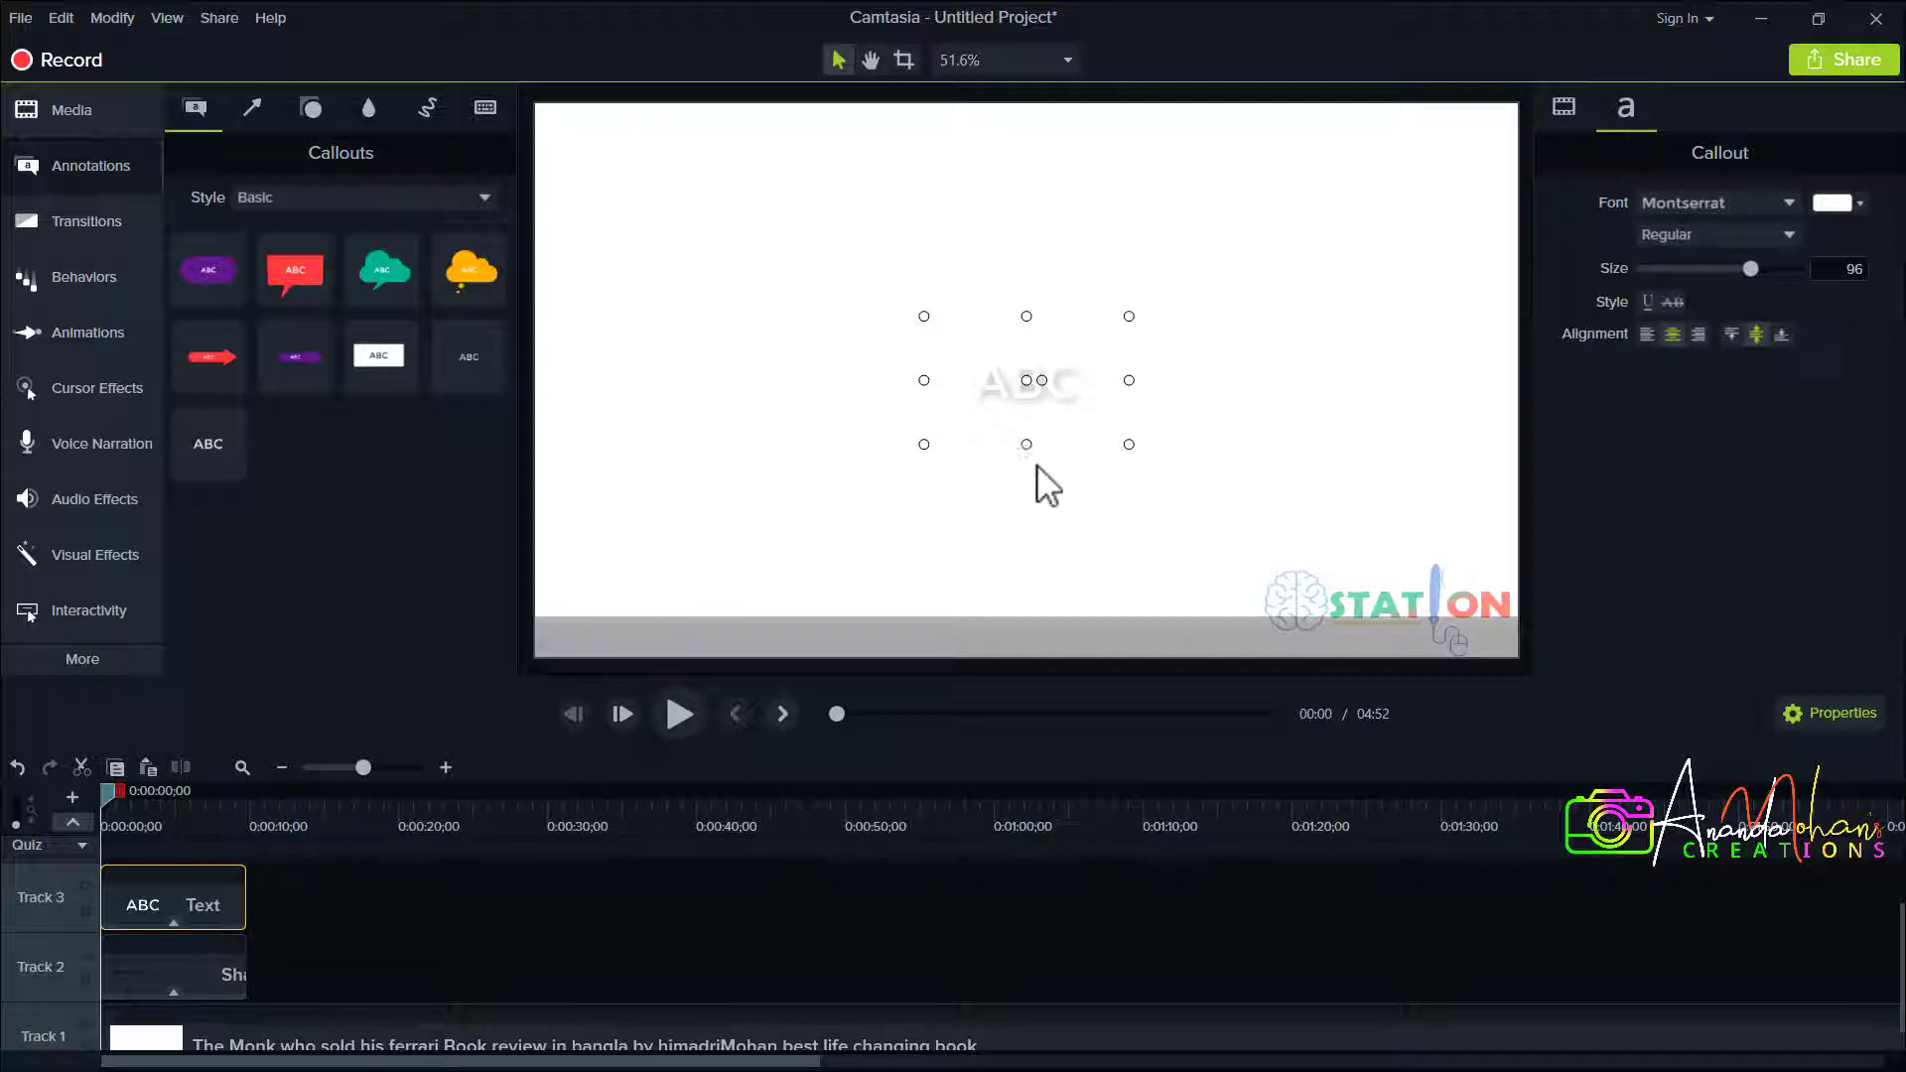
pyautogui.moveTo(1026, 391); pyautogui.dragTo(1012, 636)
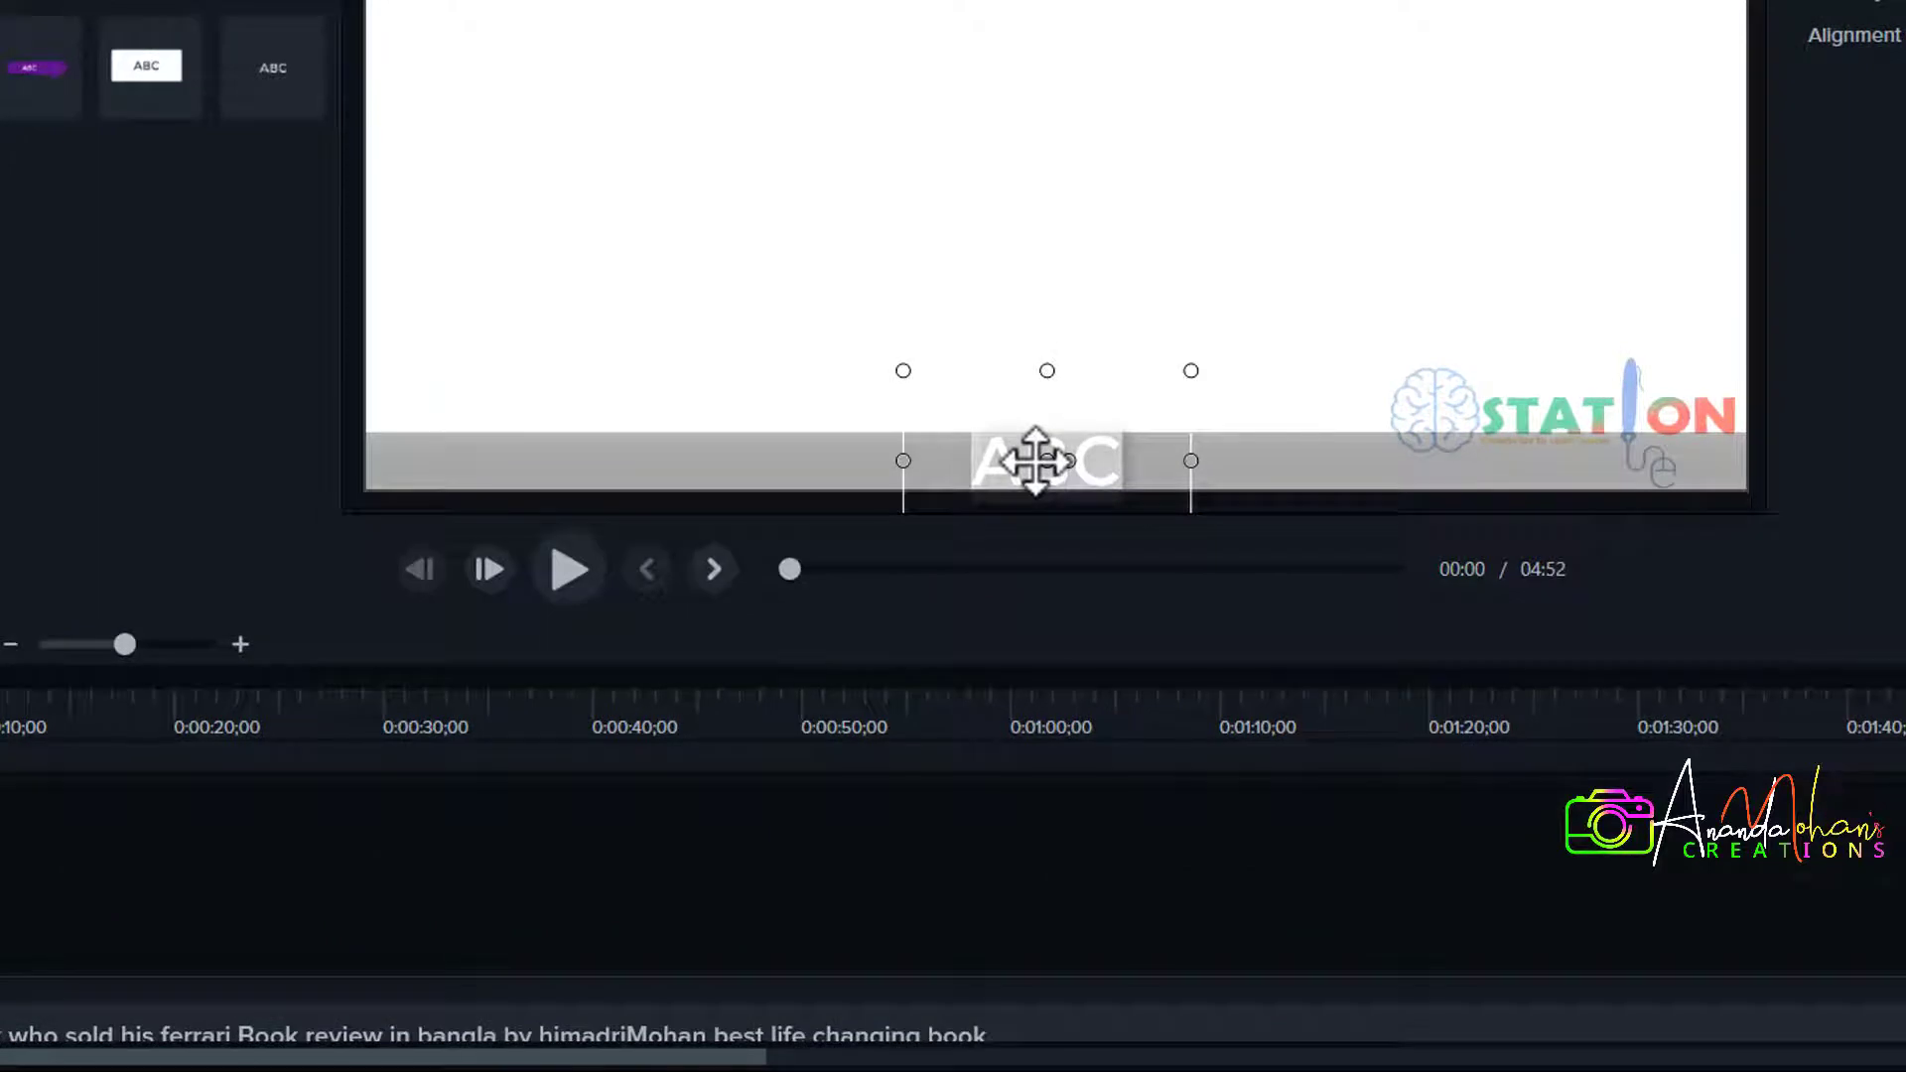
# Replace the callout's placeholder text with "Thanks for watching.If you like my video,Please SUBSCRIBE my channel.".
pyautogui.write('Thanks')
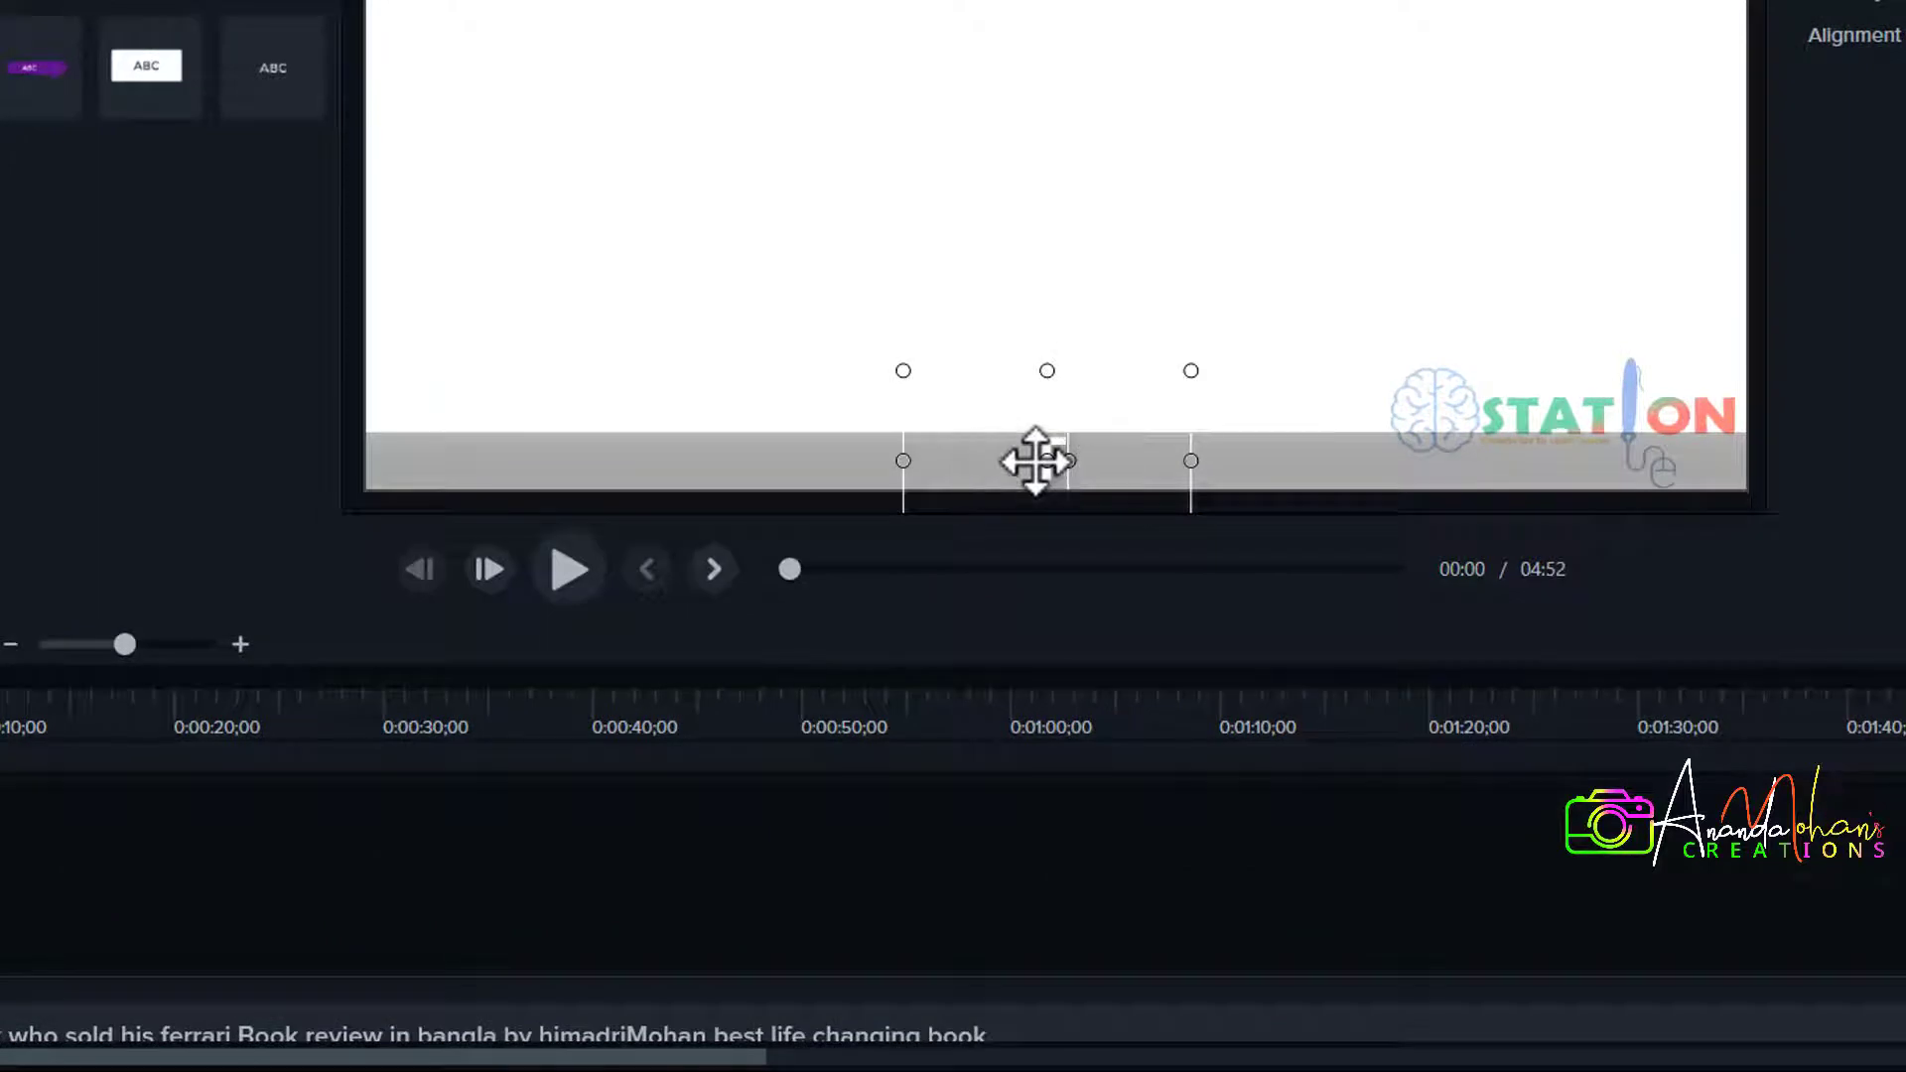
pyautogui.press('Return')
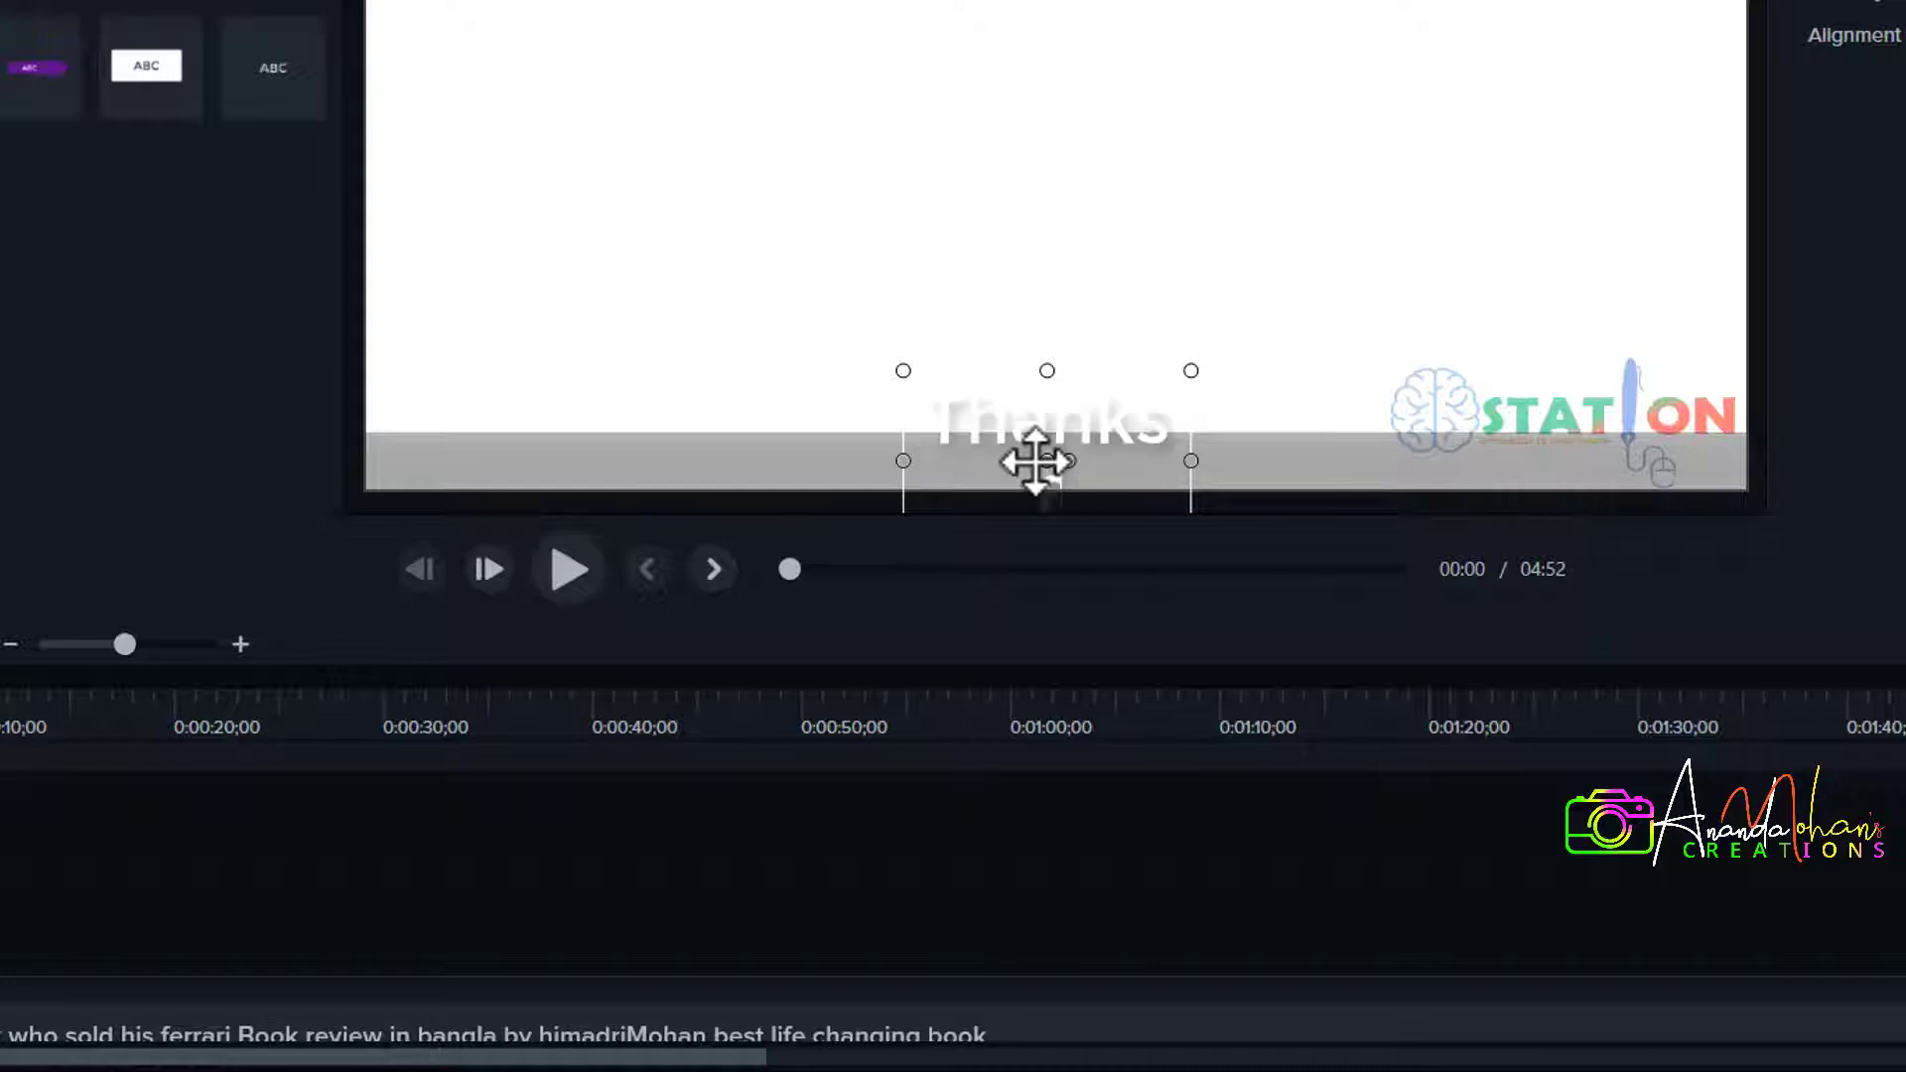
pyautogui.write('for watchin')
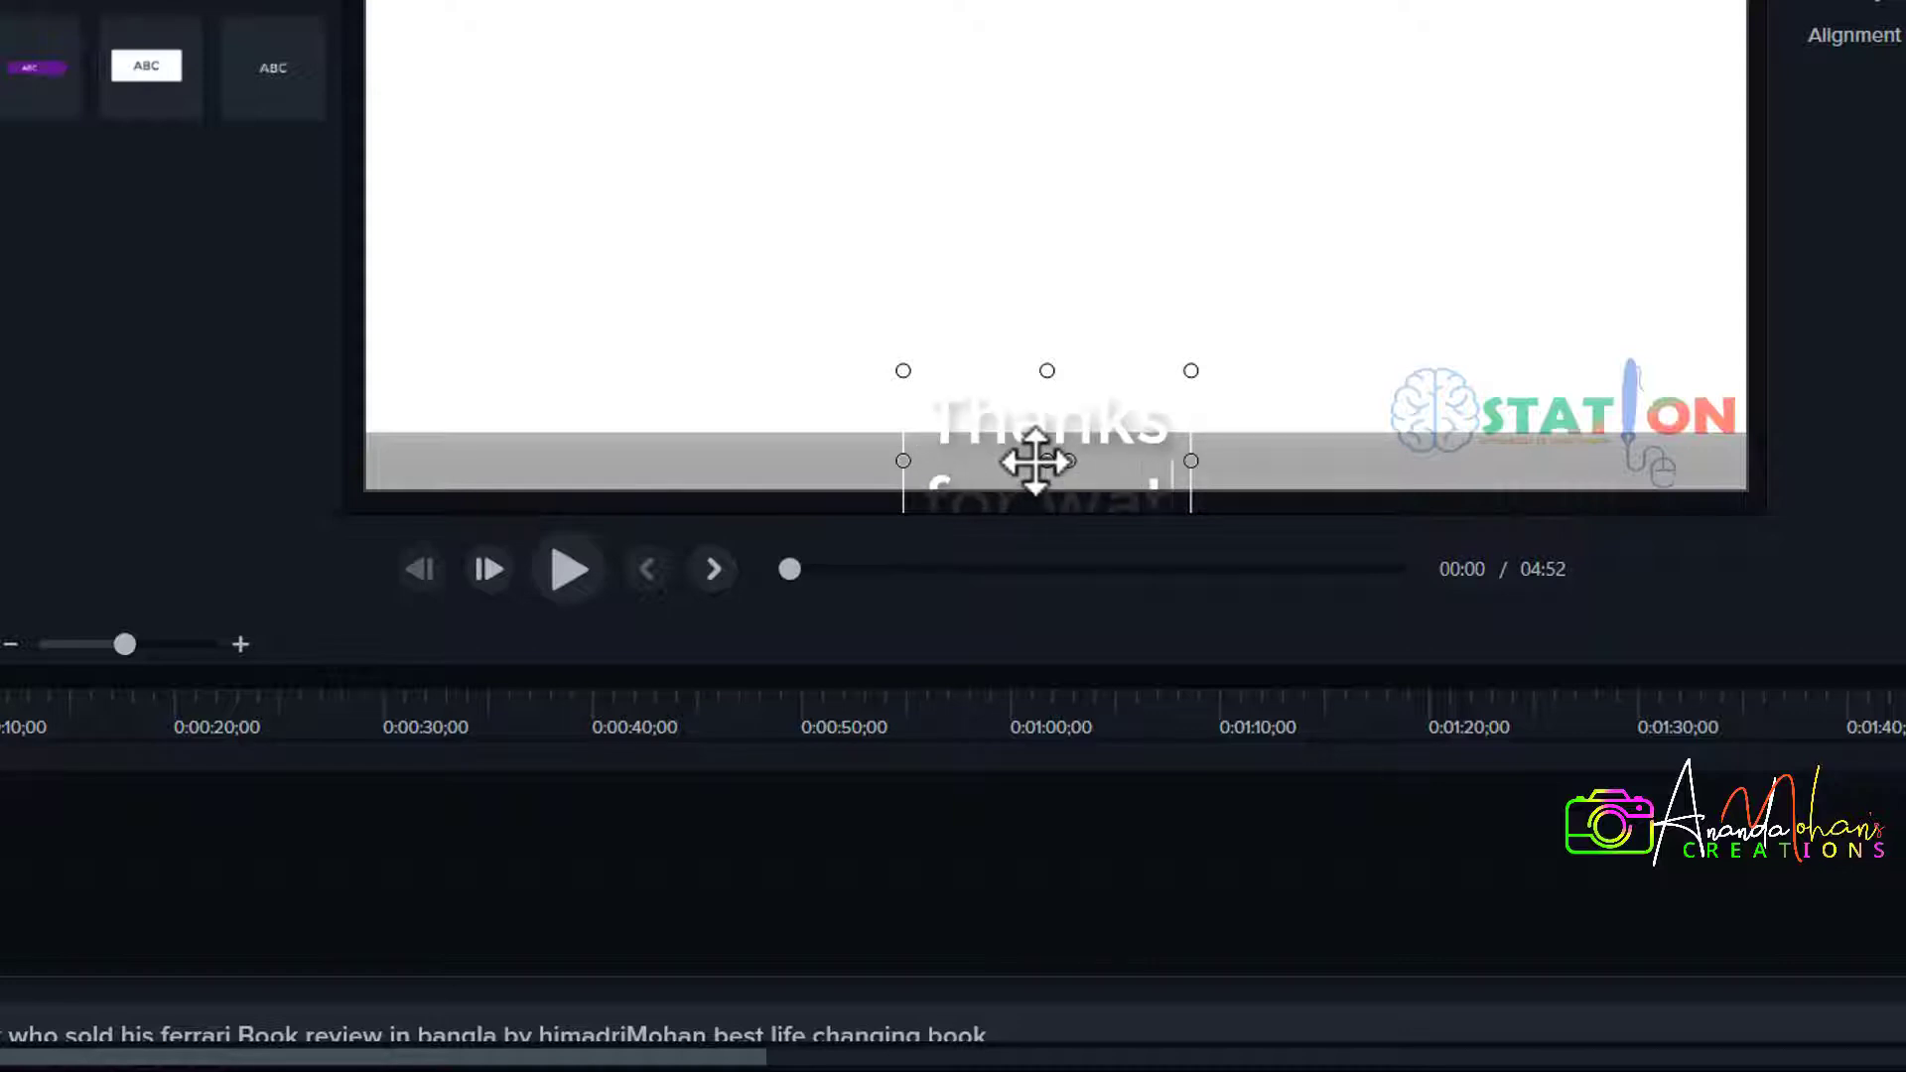
pyautogui.write('g')
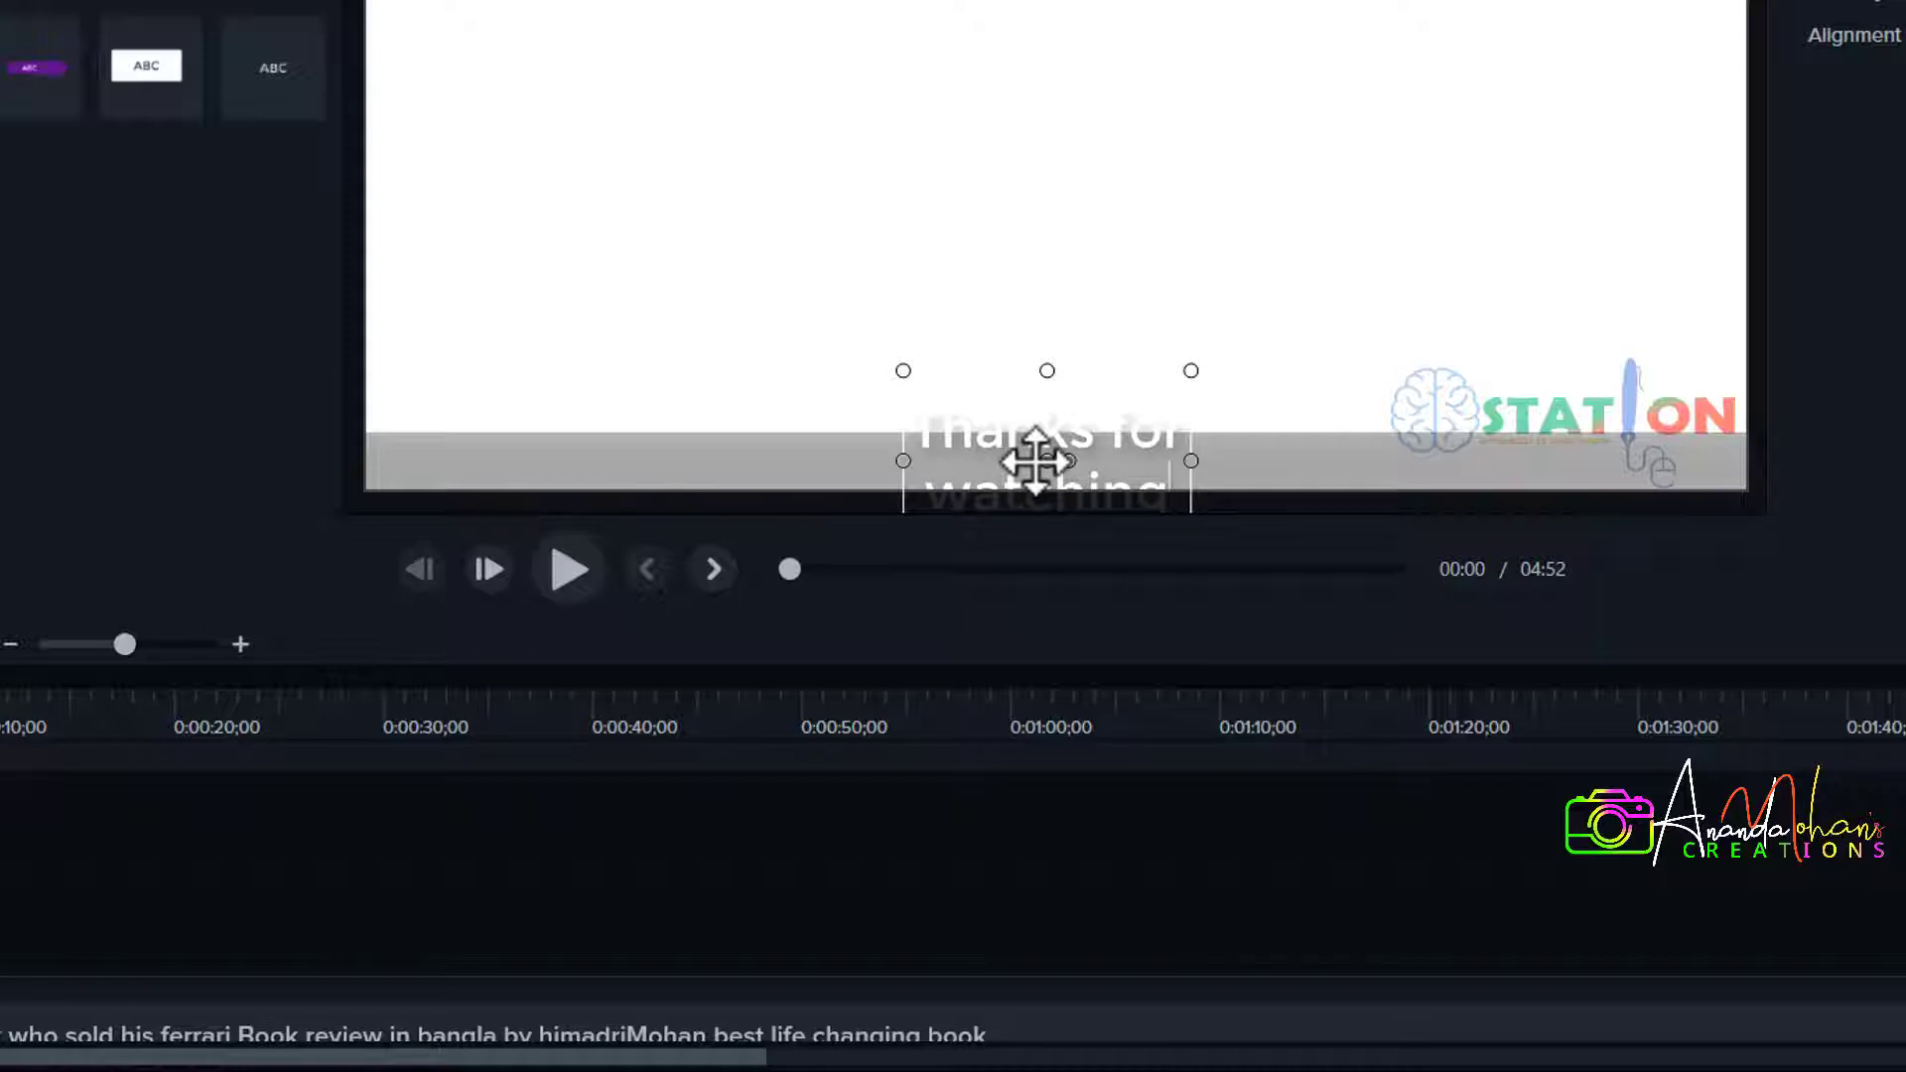
pyautogui.write('.If')
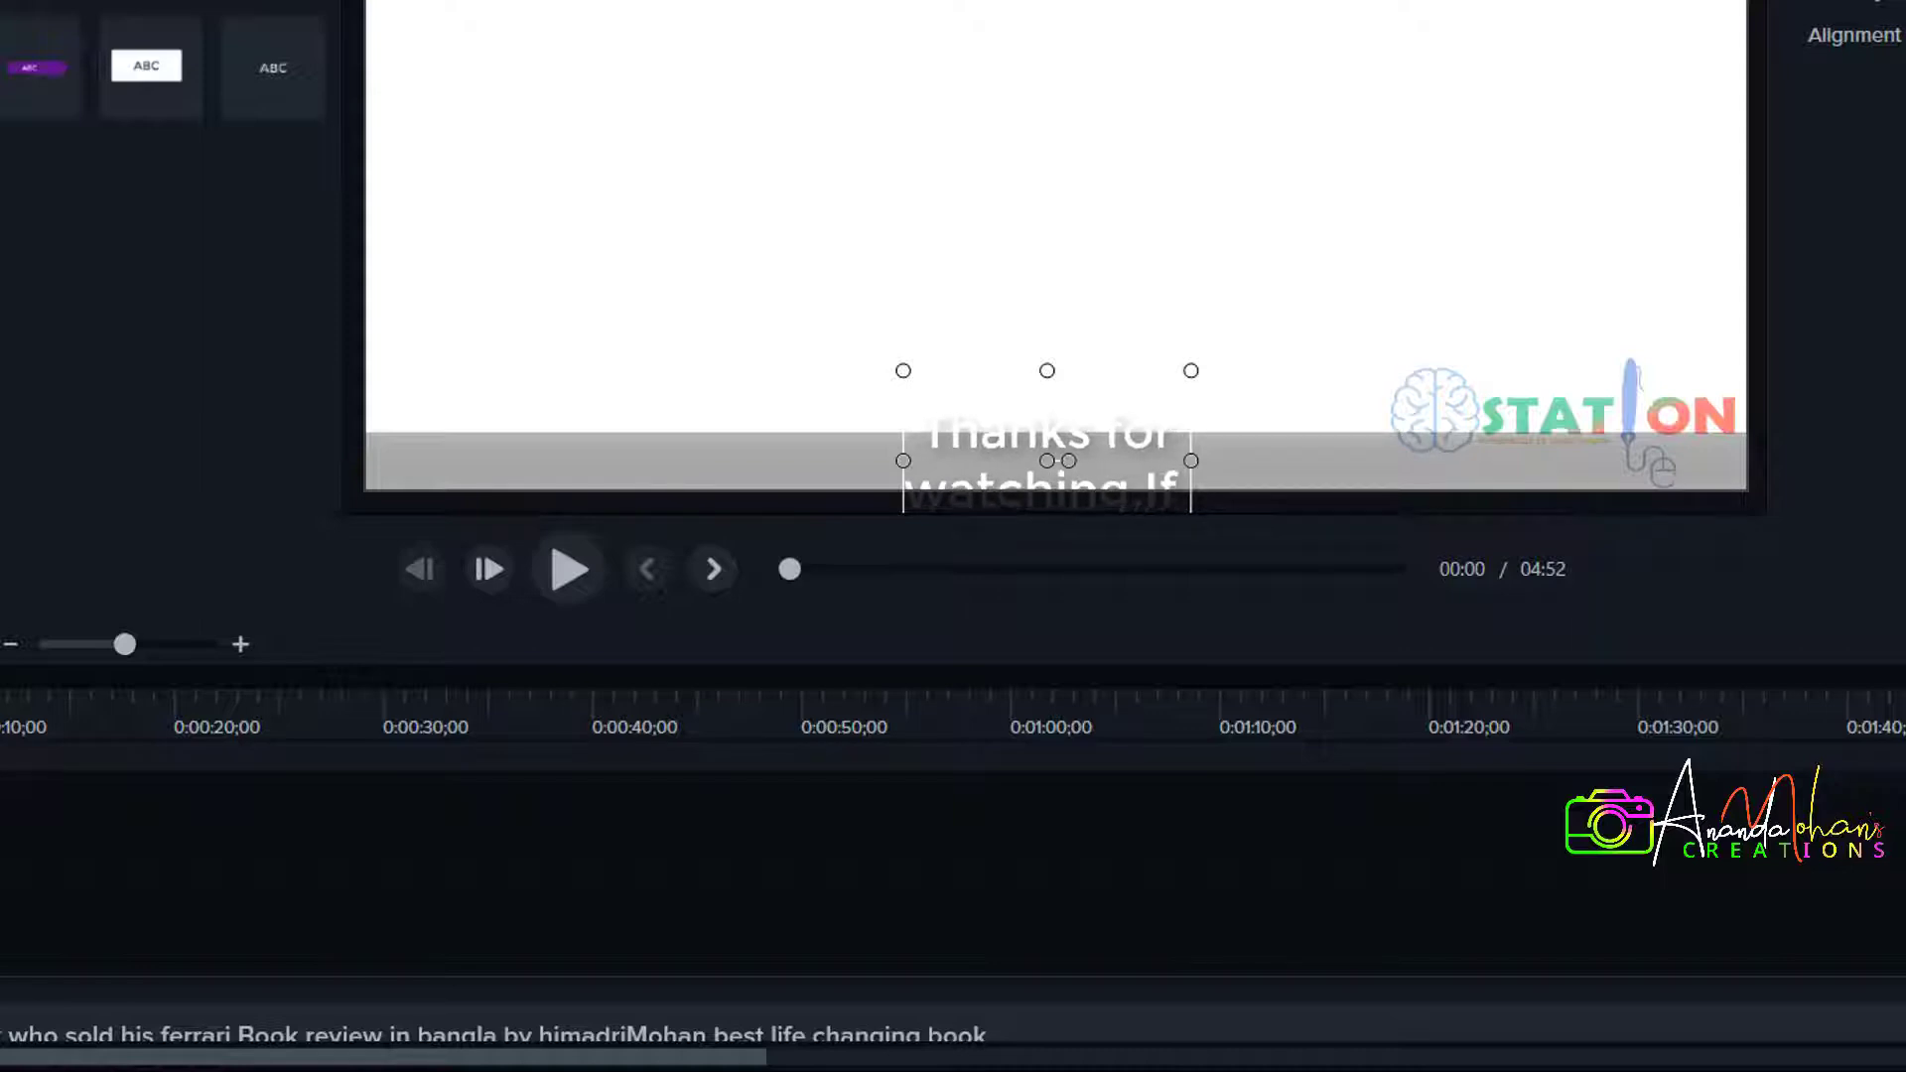
pyautogui.press('Return')
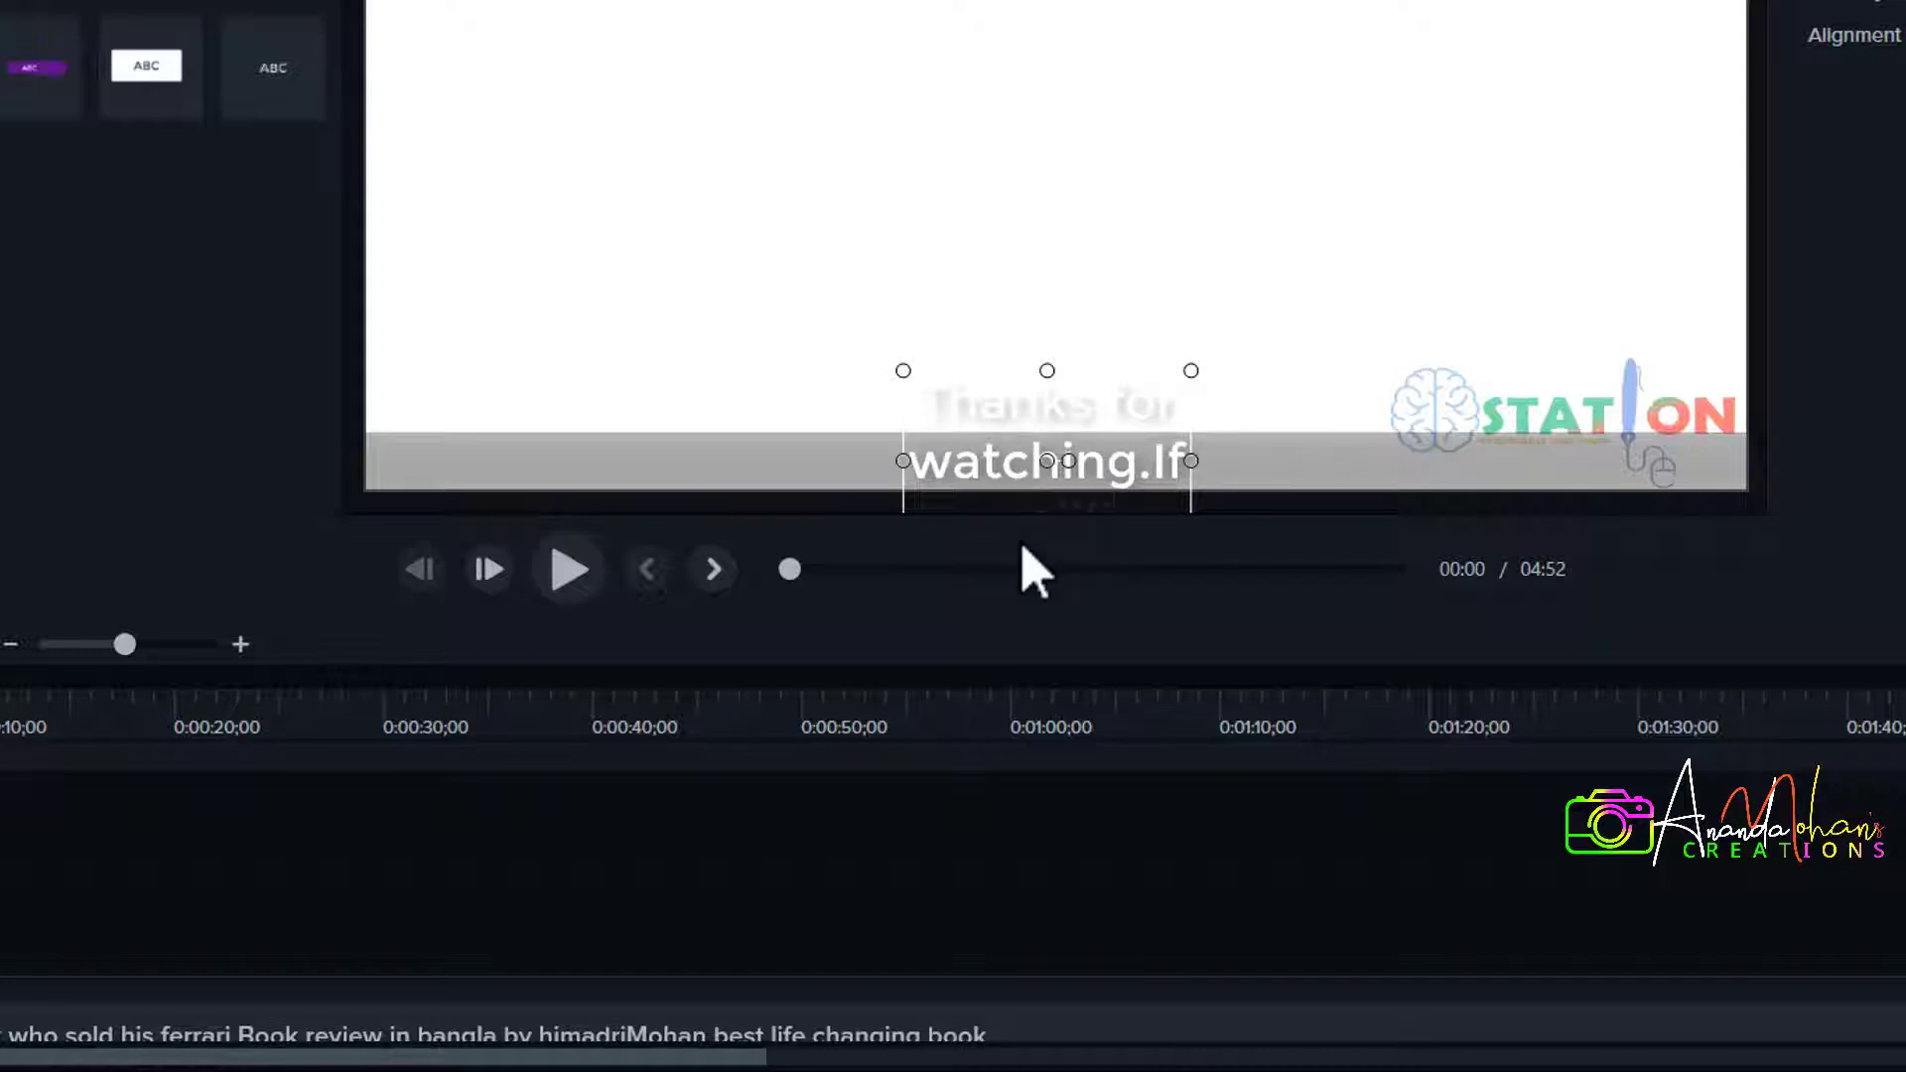
pyautogui.write('you like my')
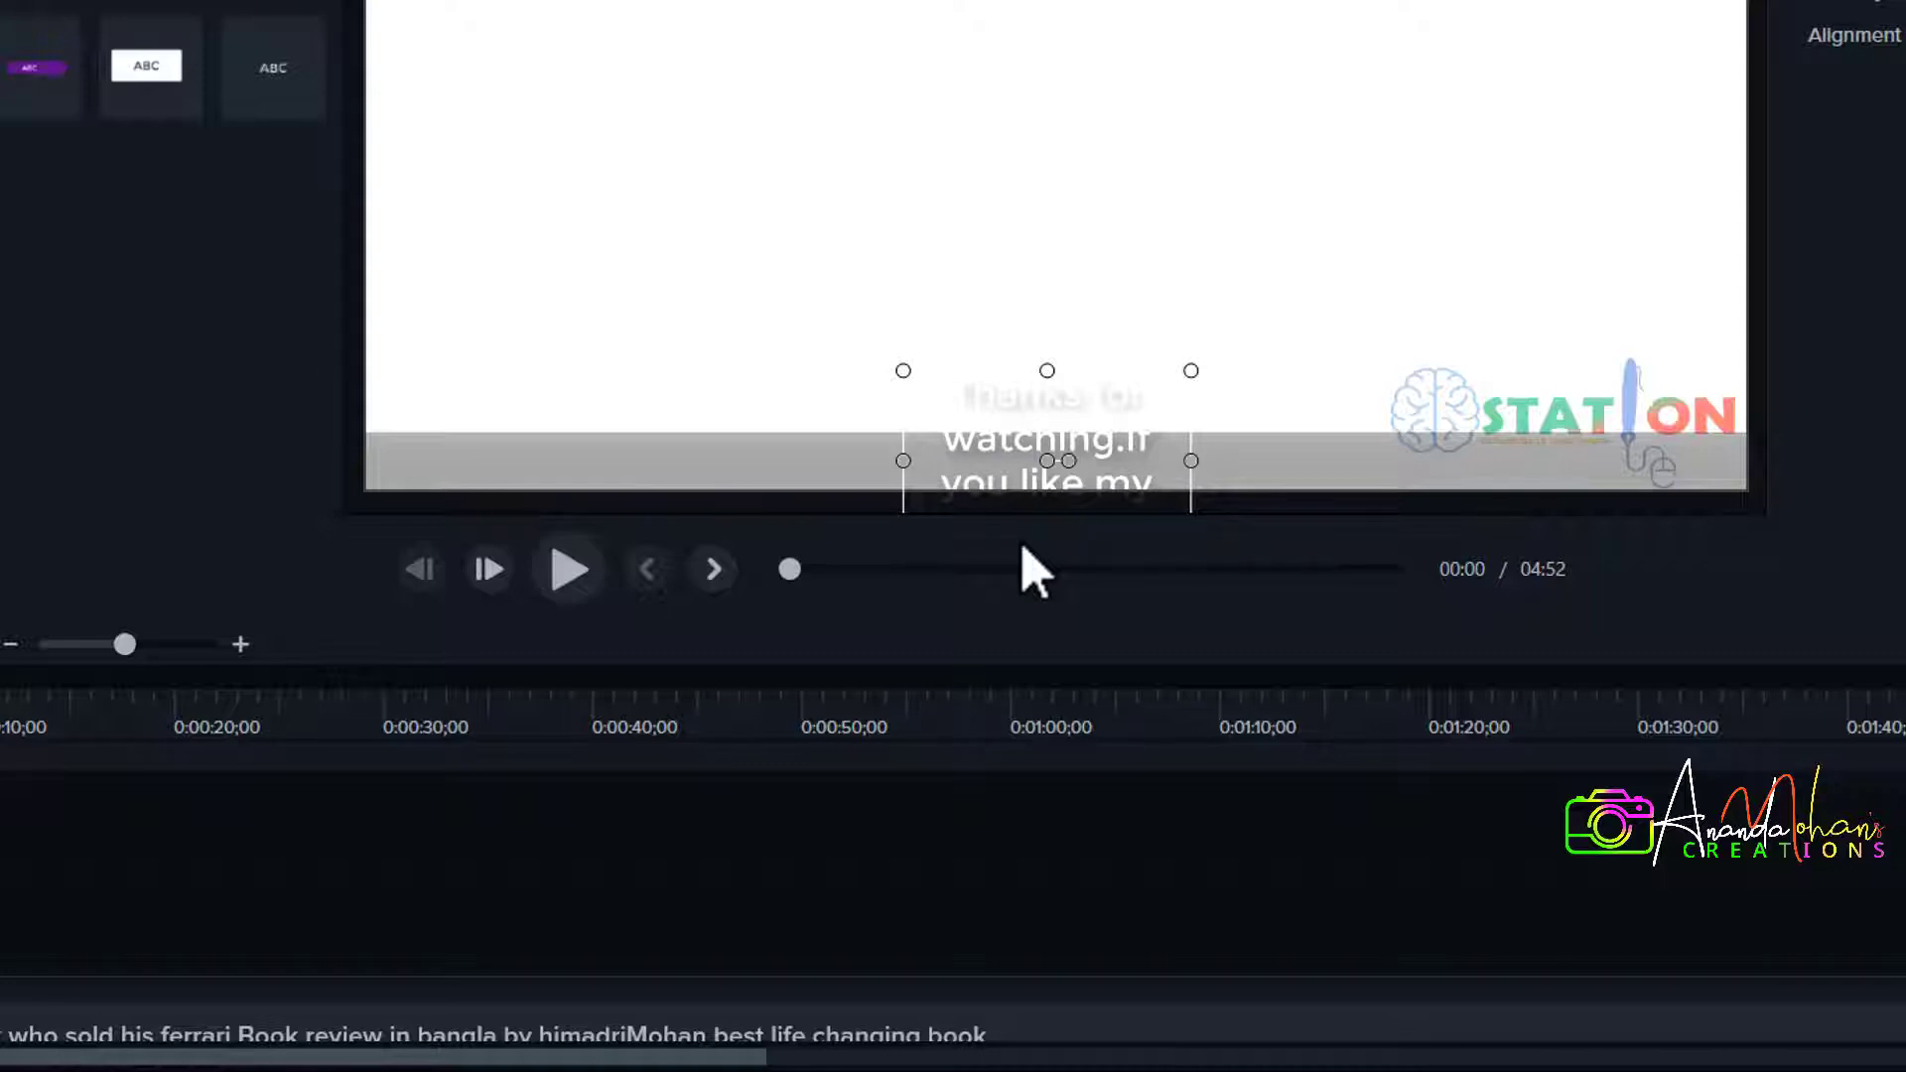
pyautogui.write('video.Please')
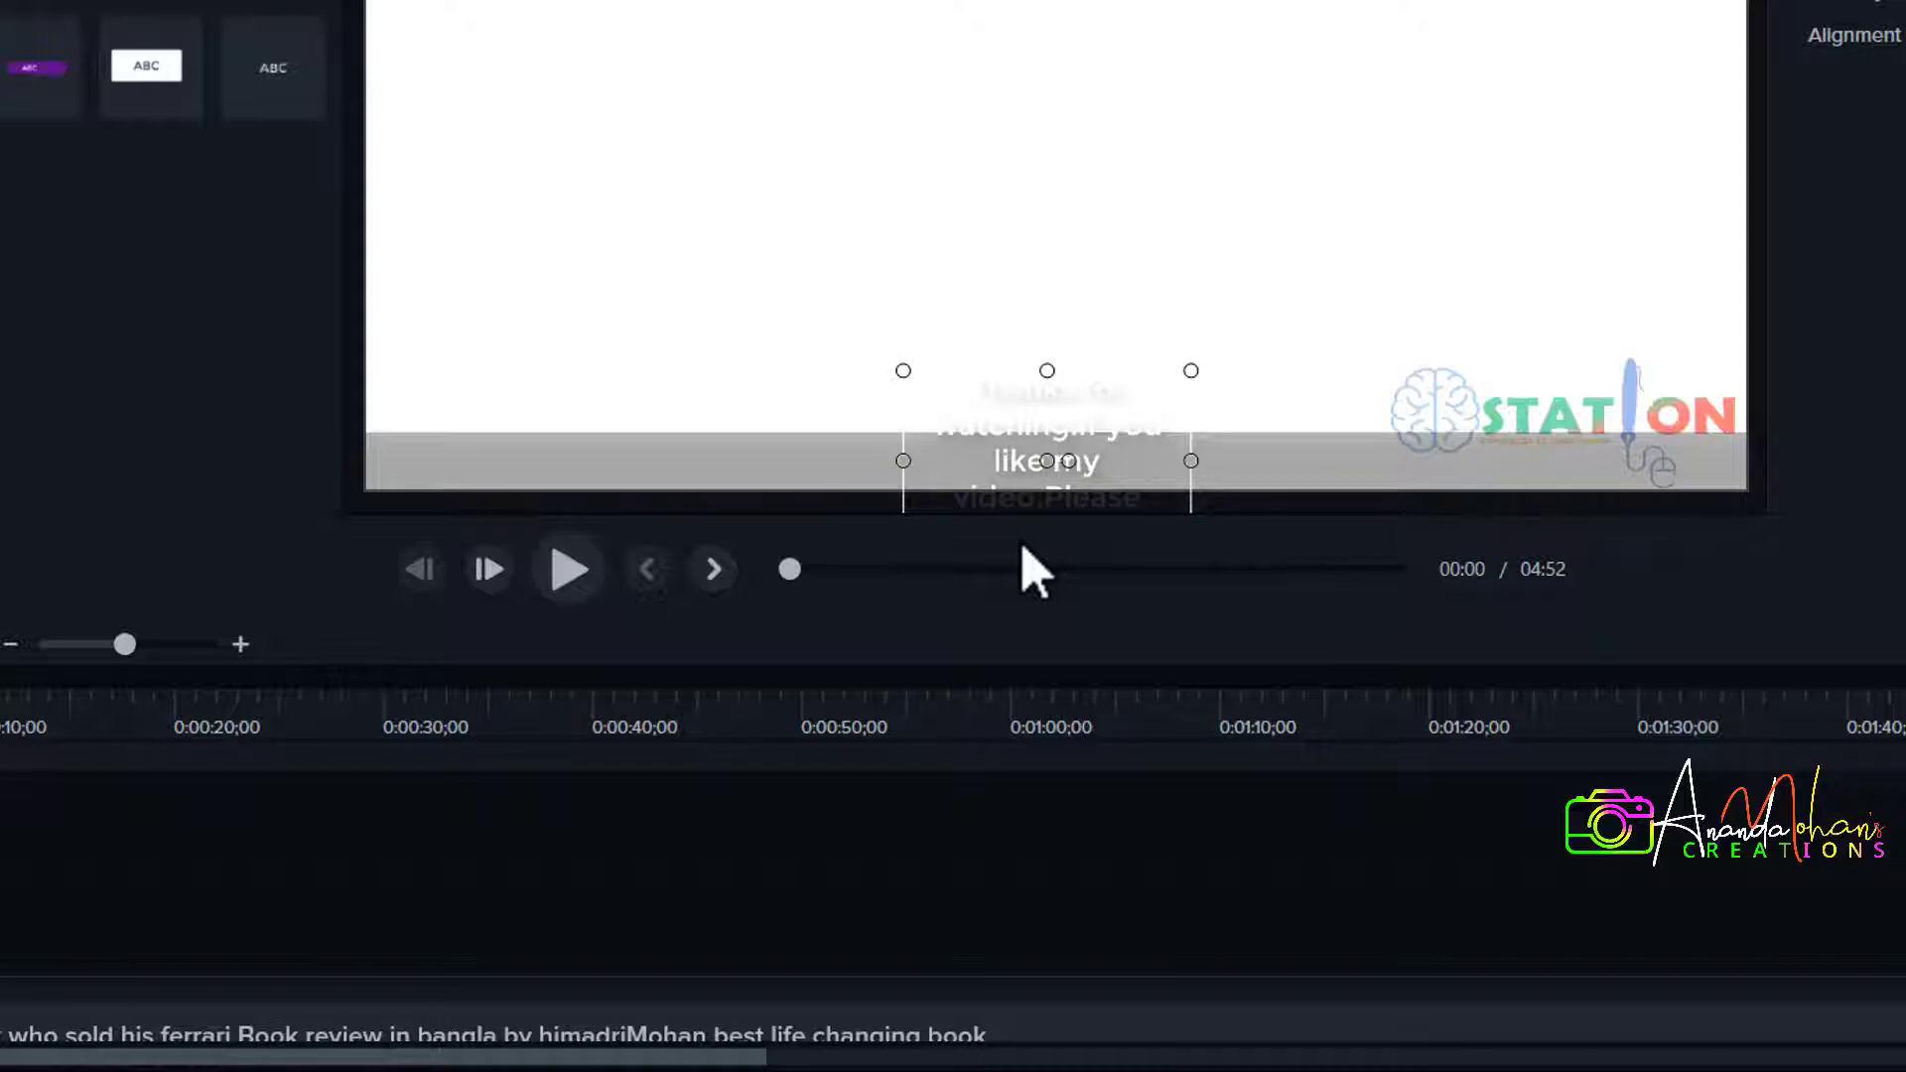
pyautogui.write(' SUBSCRIBE my')
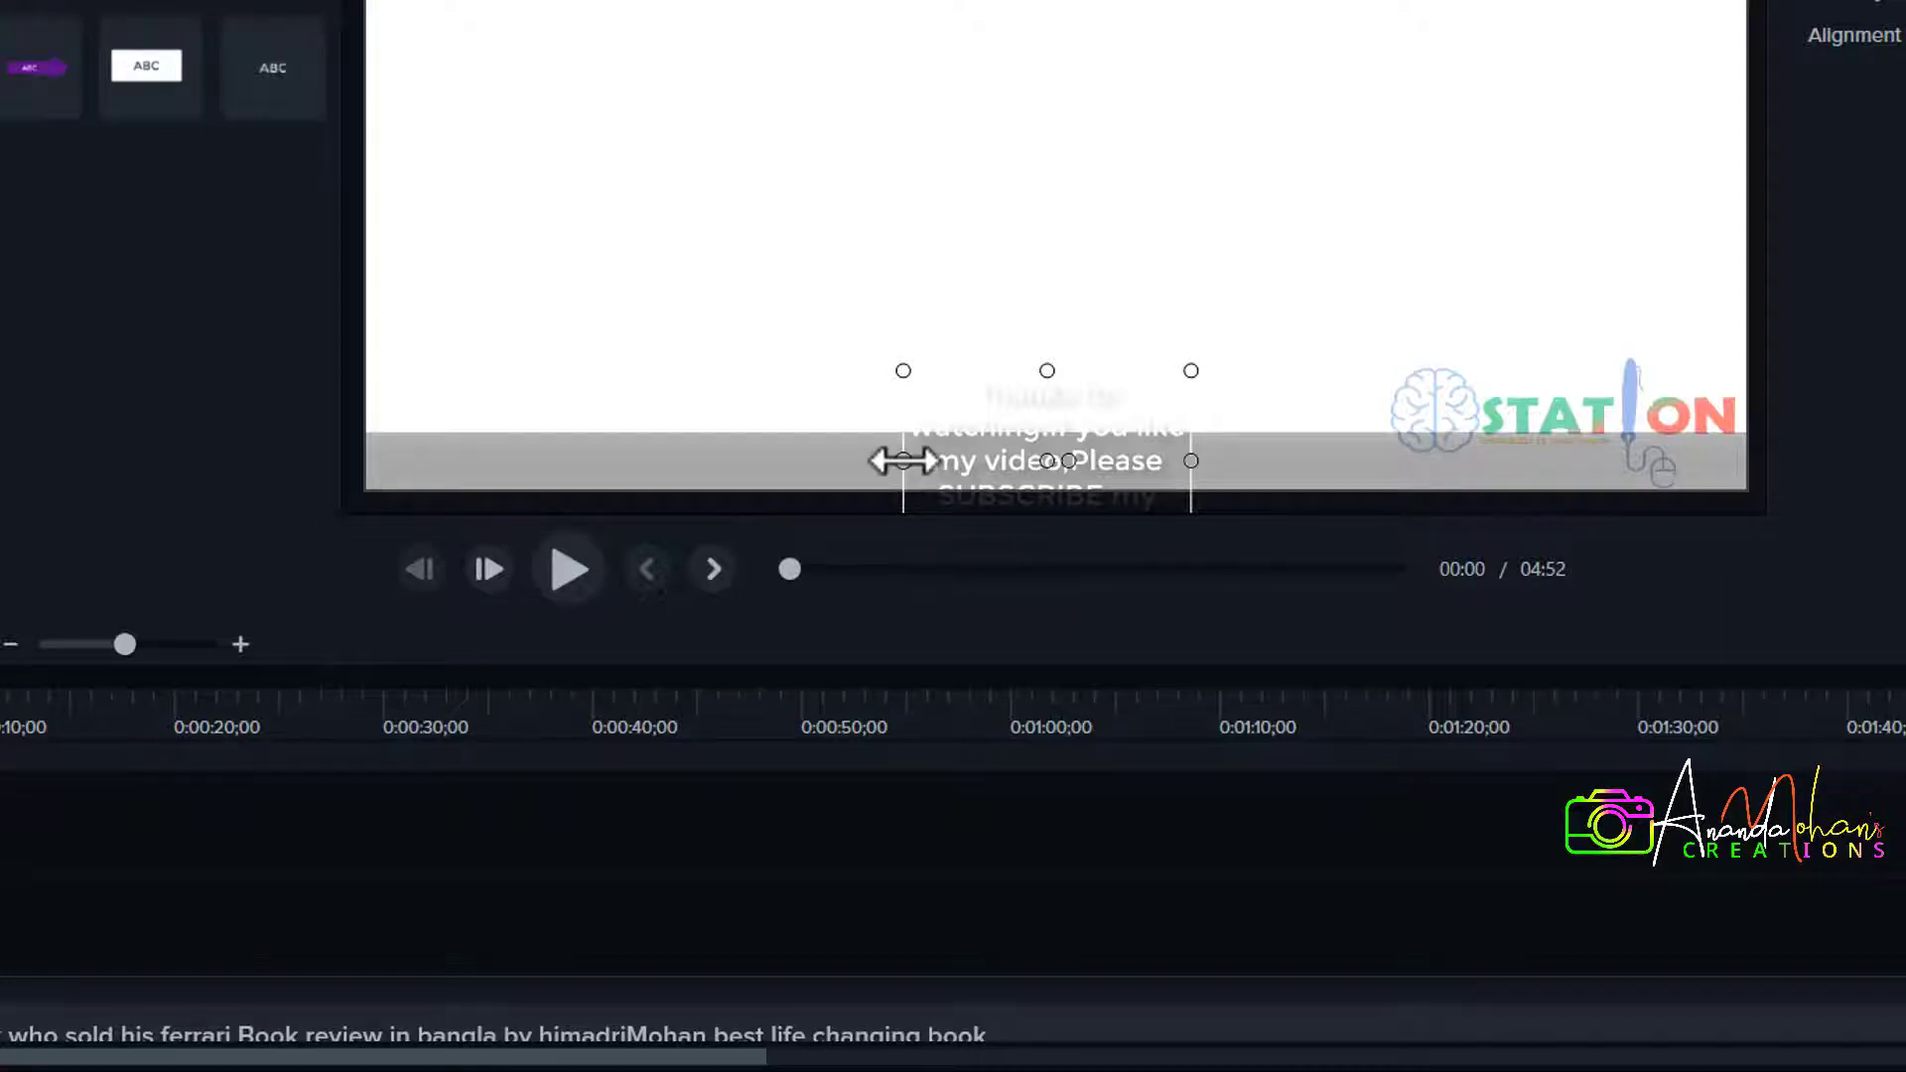
# Widen the callout's text box to the full canvas width and set its font size to 45.
pyautogui.moveTo(902, 461); pyautogui.dragTo(365, 460)
pyautogui.moveTo(1194, 457); pyautogui.dragTo(1744, 451)
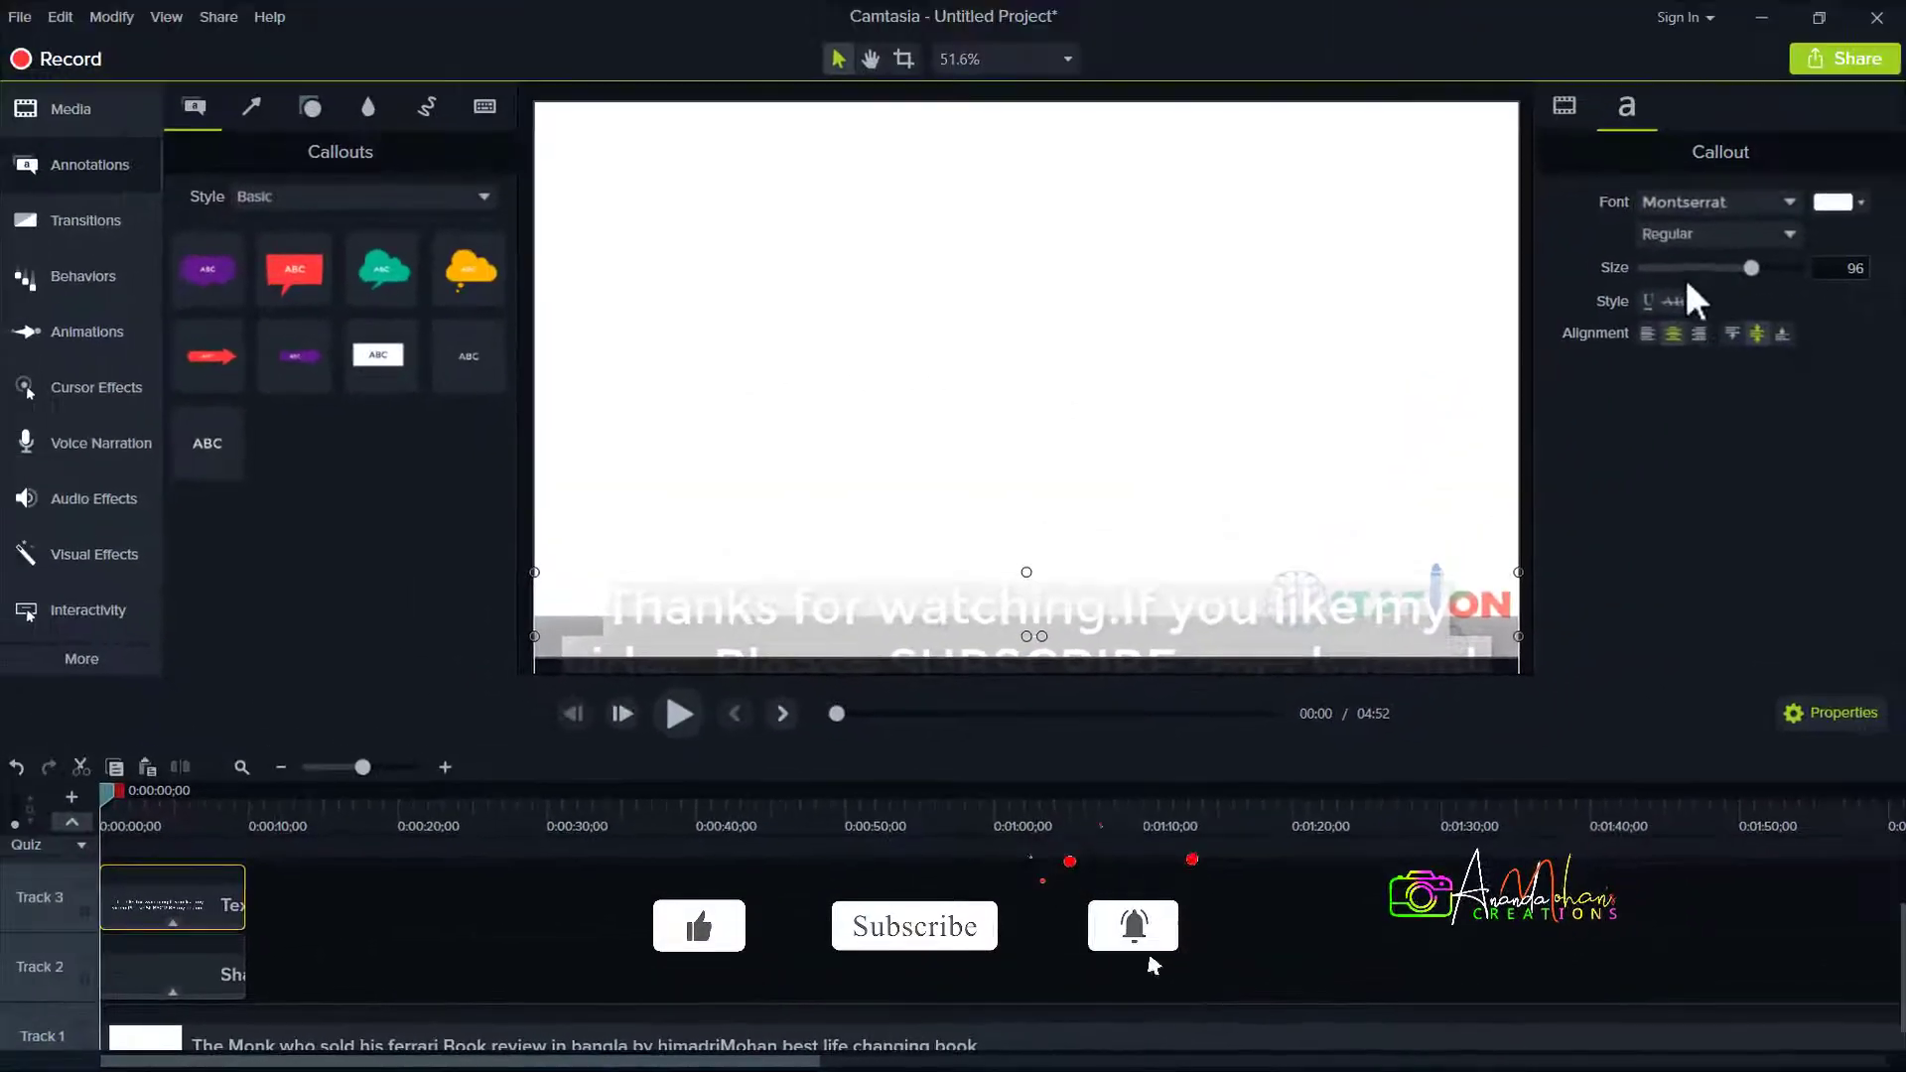
pyautogui.click(1686, 270)
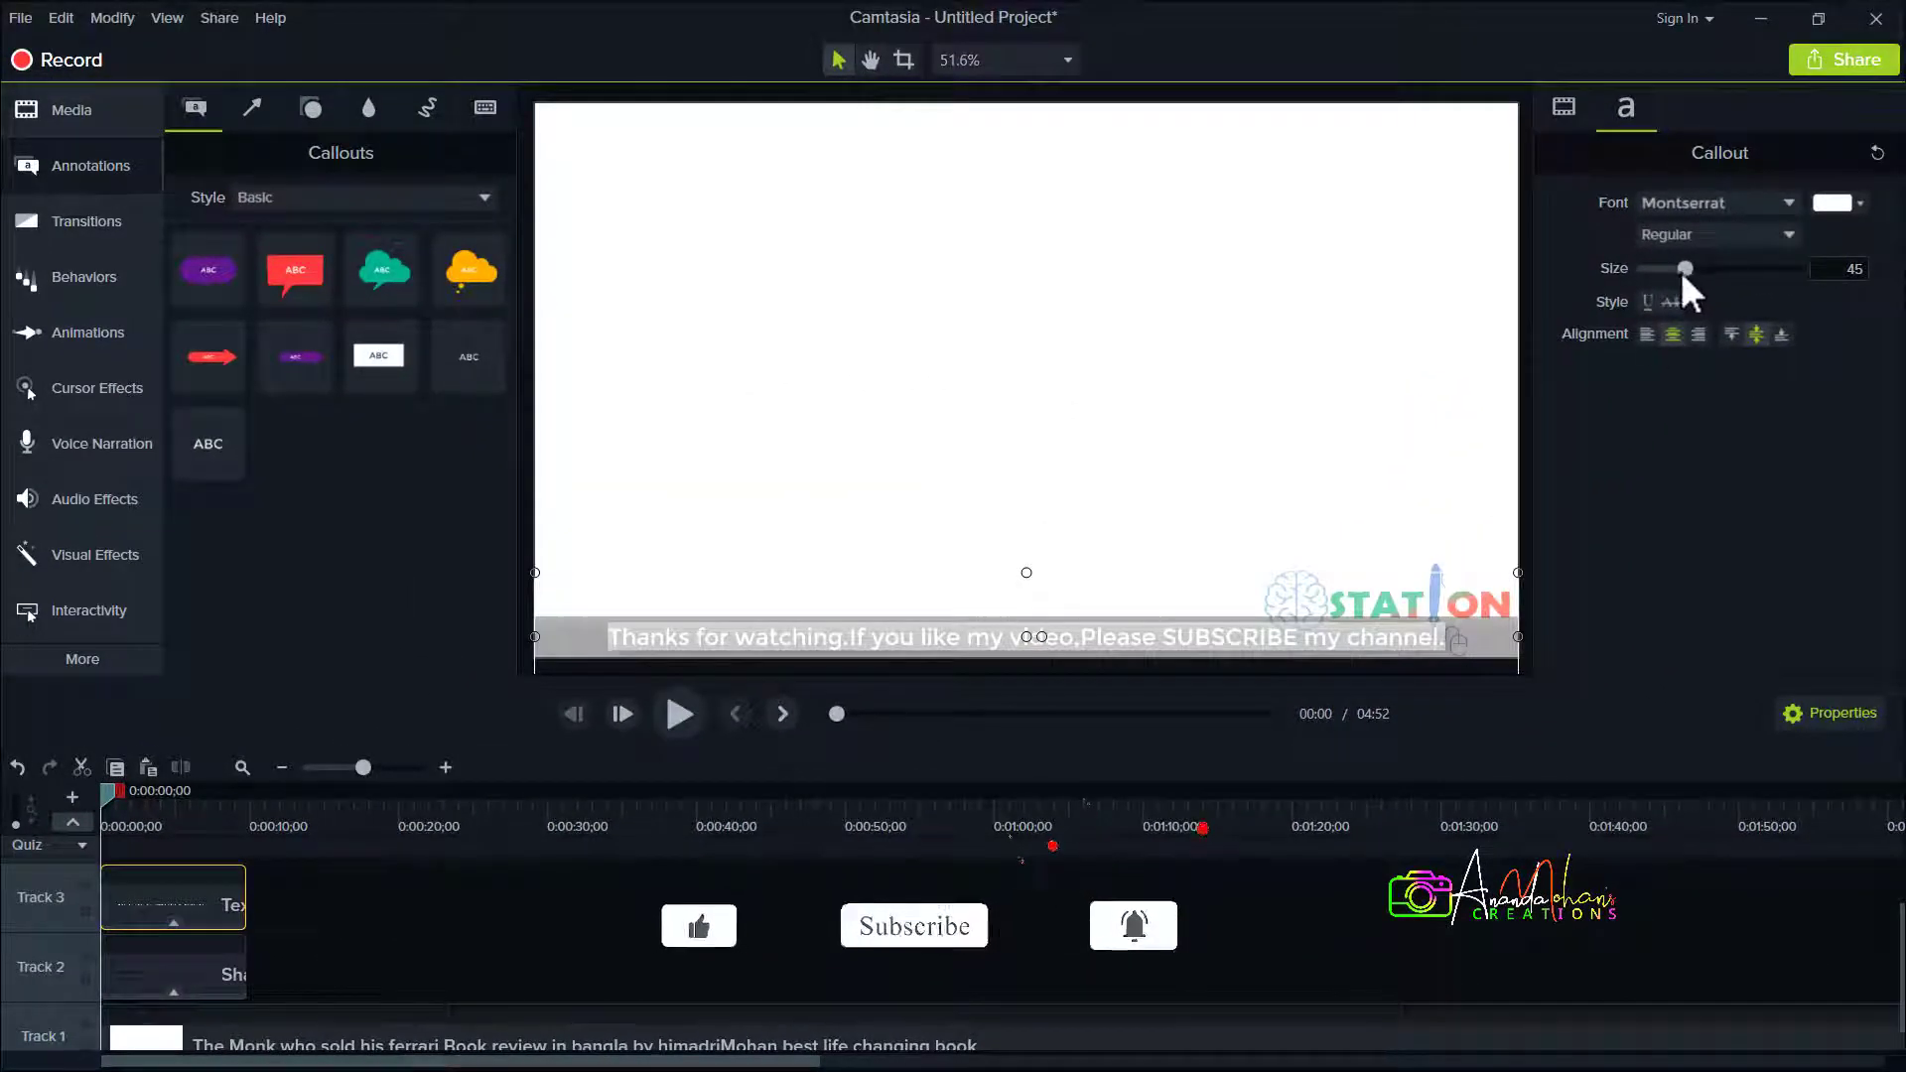
# Set the colour of the whole caption text to blue.
pyautogui.click(1232, 638)
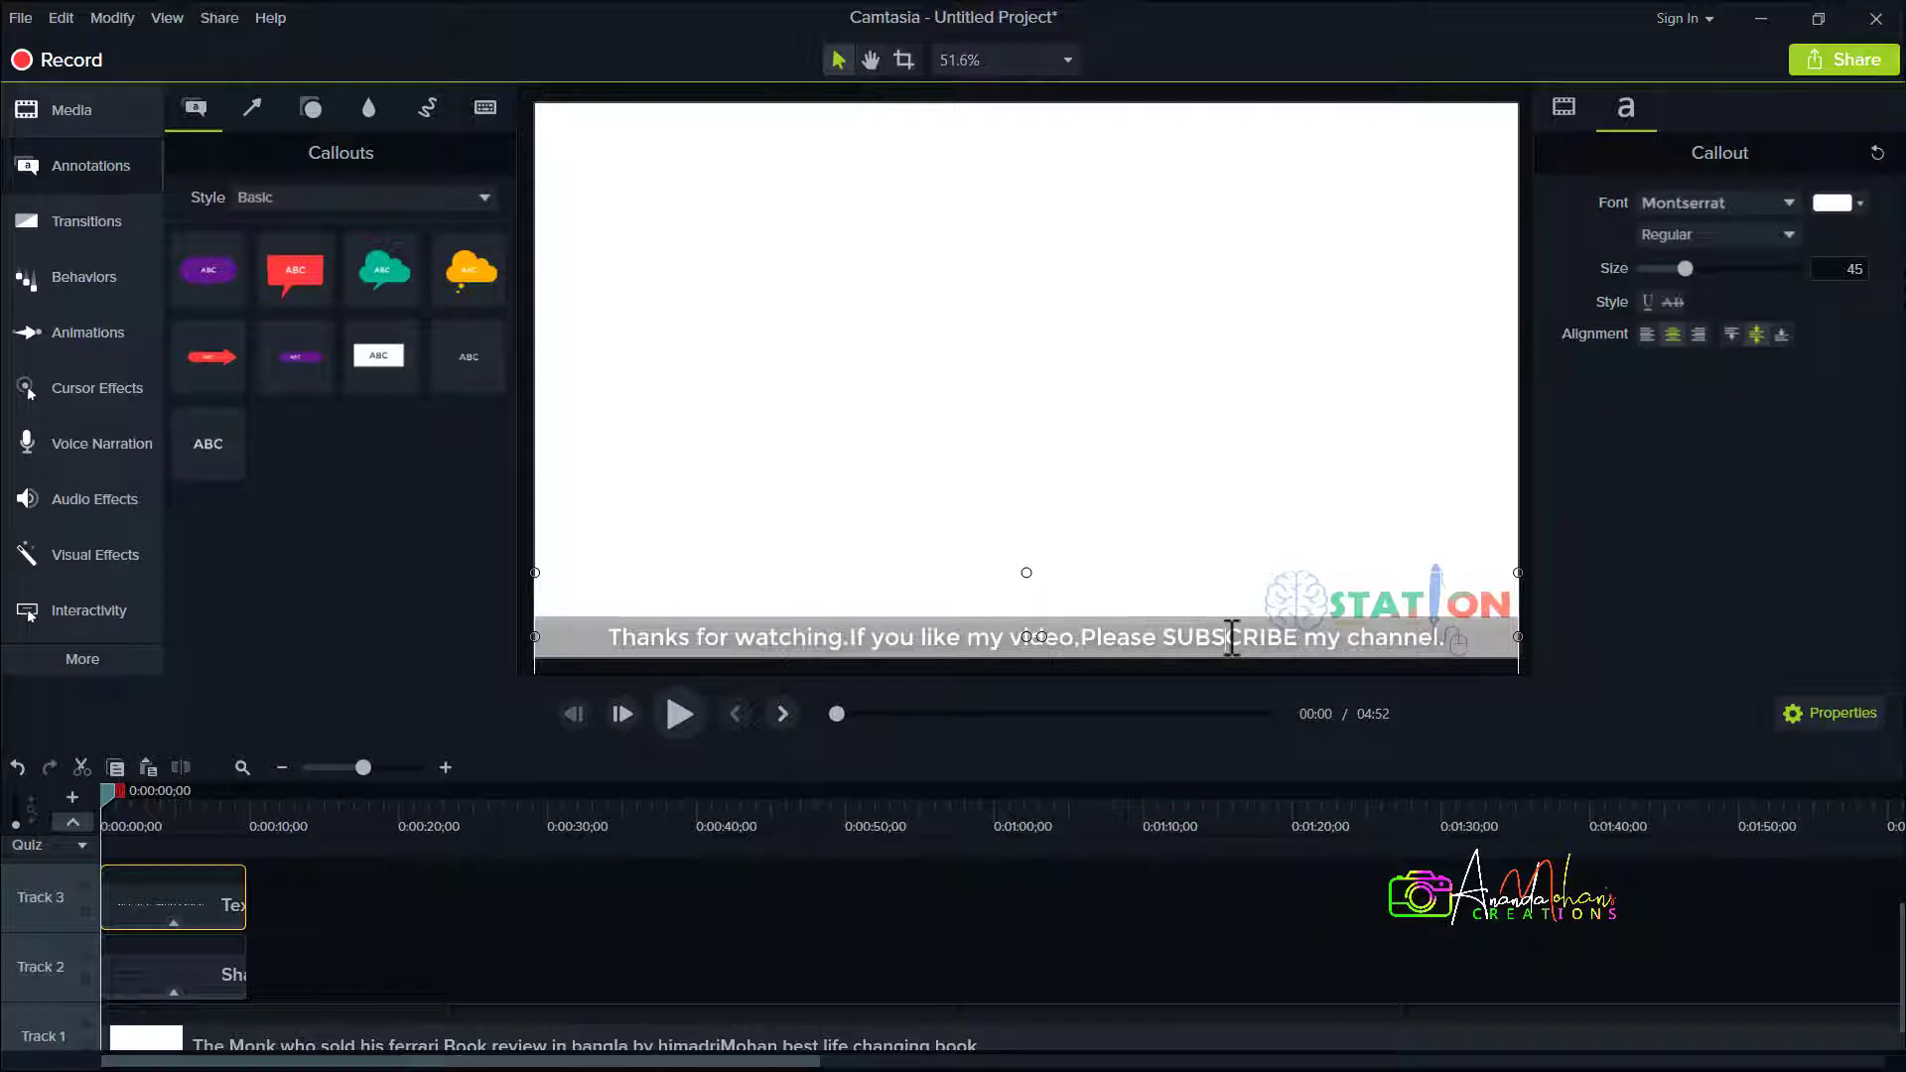
pyautogui.hotkey('ctrl', 'a')
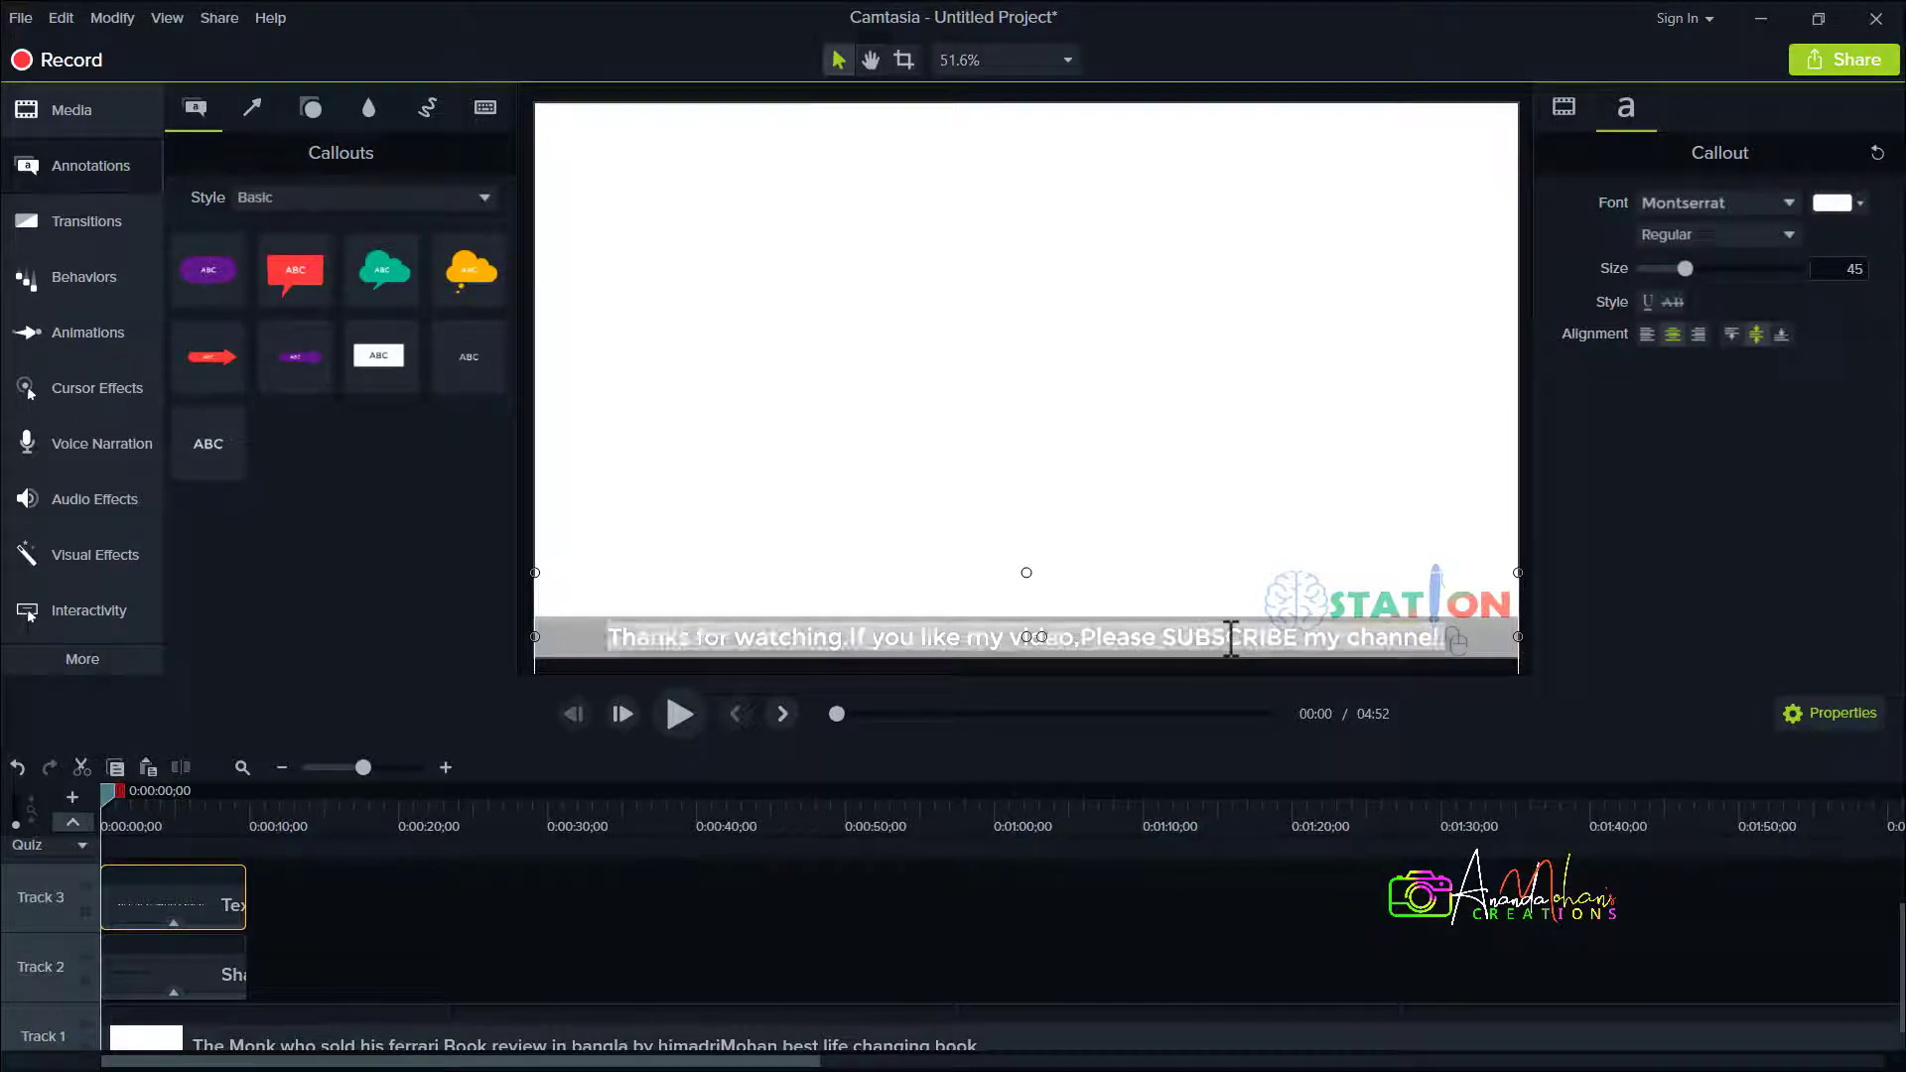
pyautogui.click(1845, 203)
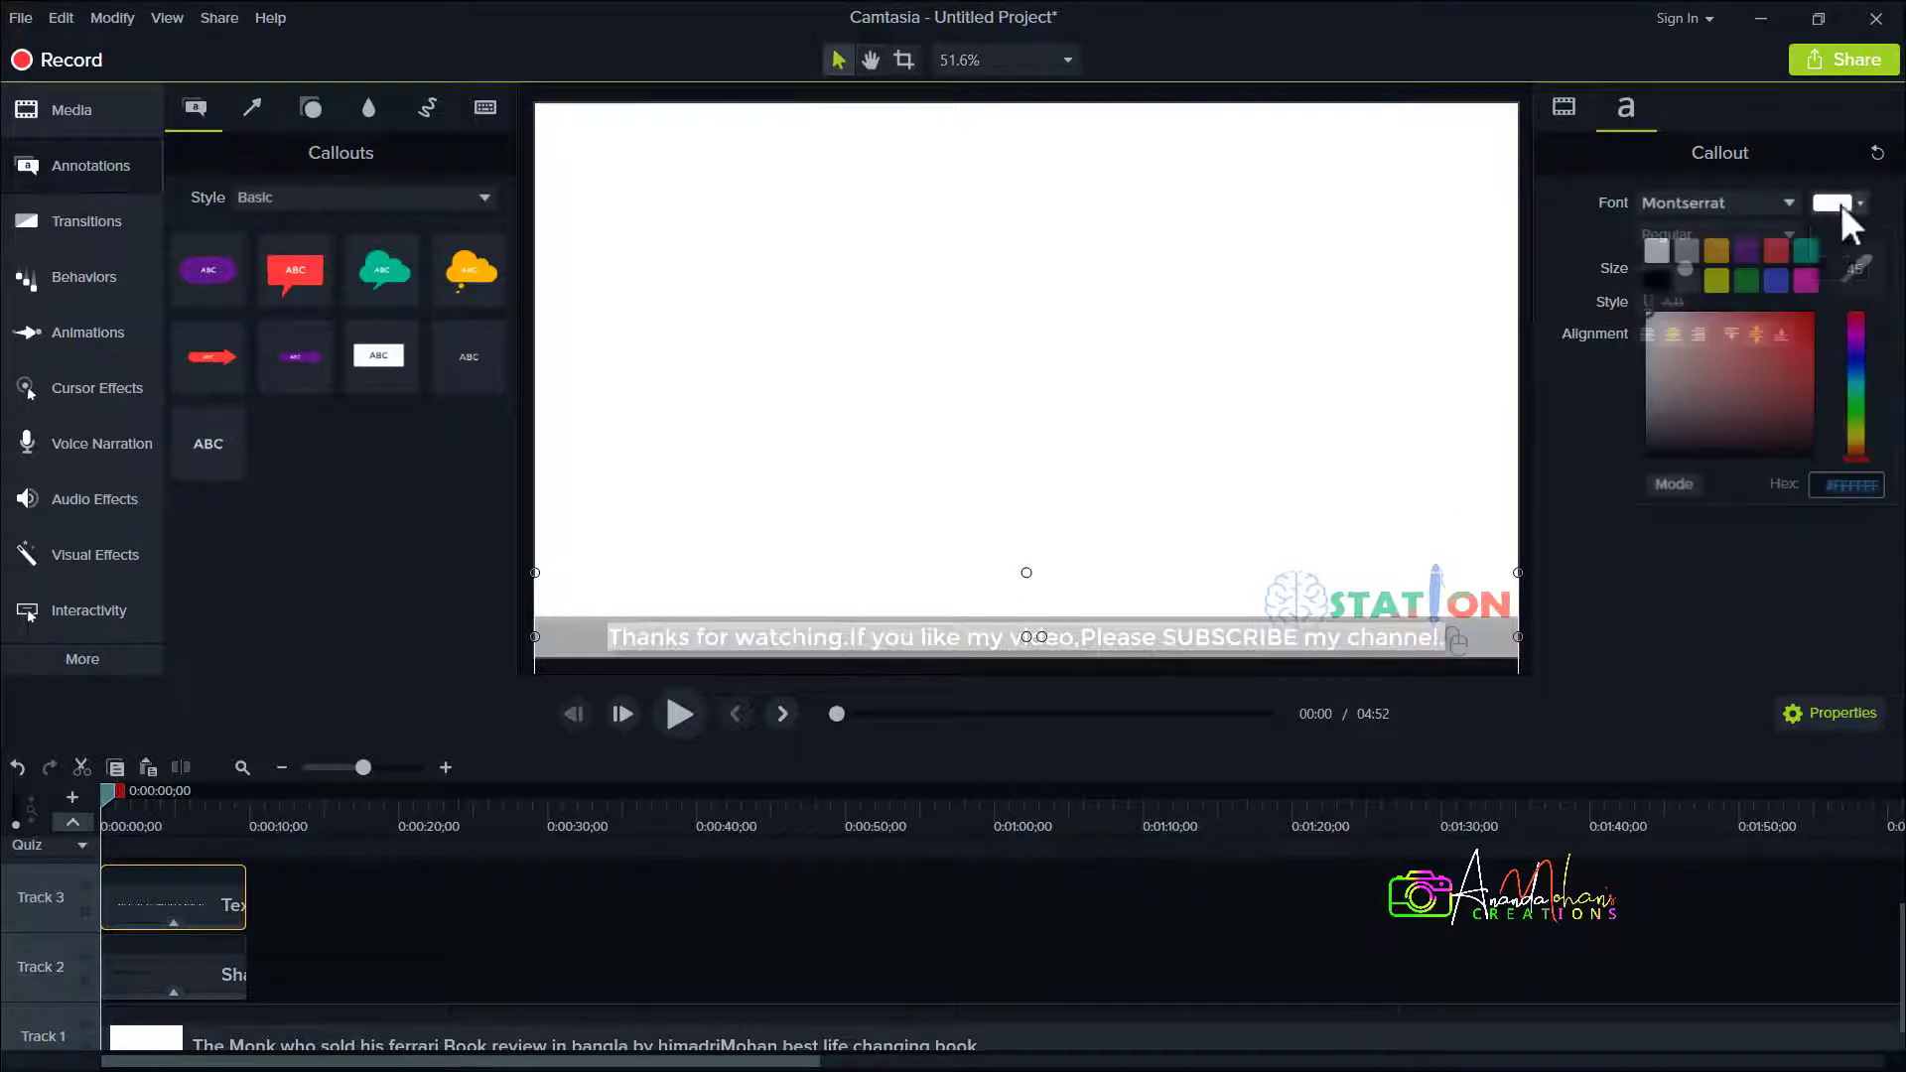
pyautogui.click(1775, 282)
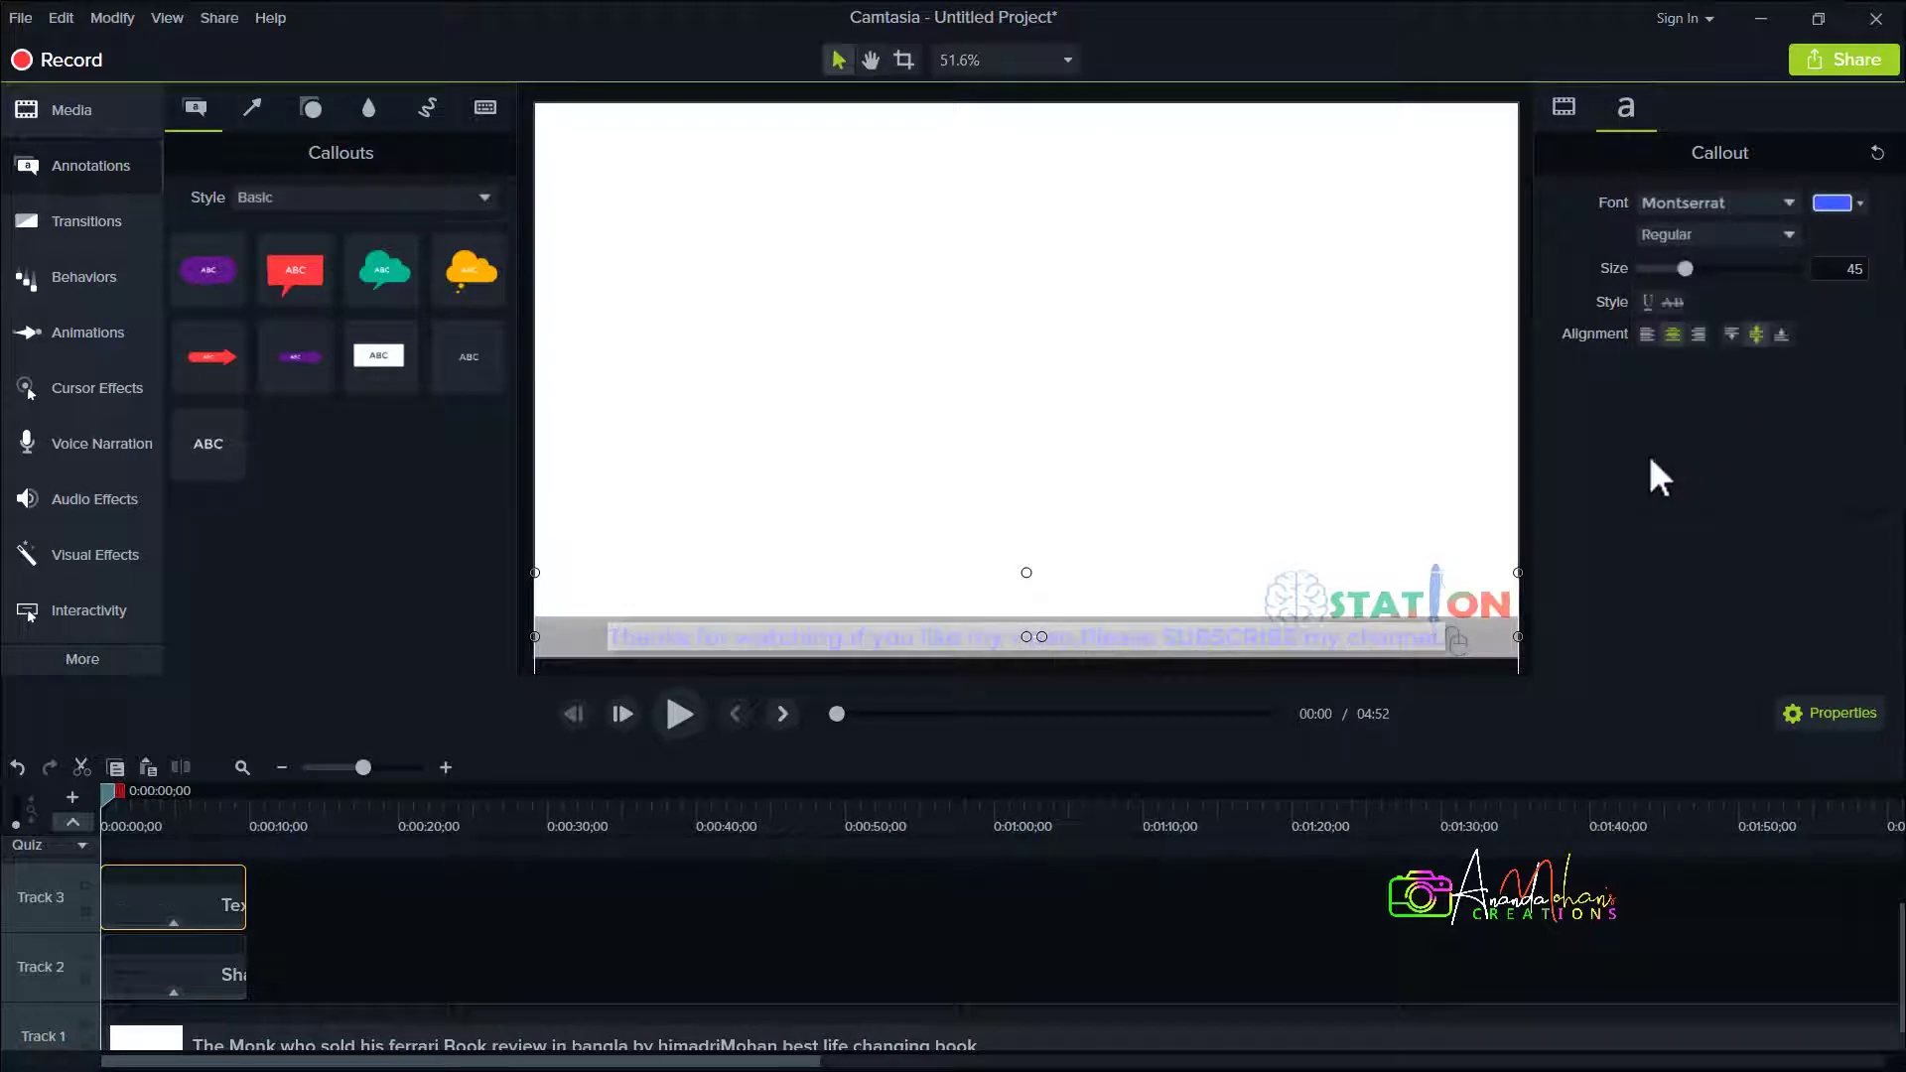
# Change the colour of the whole caption text to black and deselect the callout.
pyautogui.click(1382, 637)
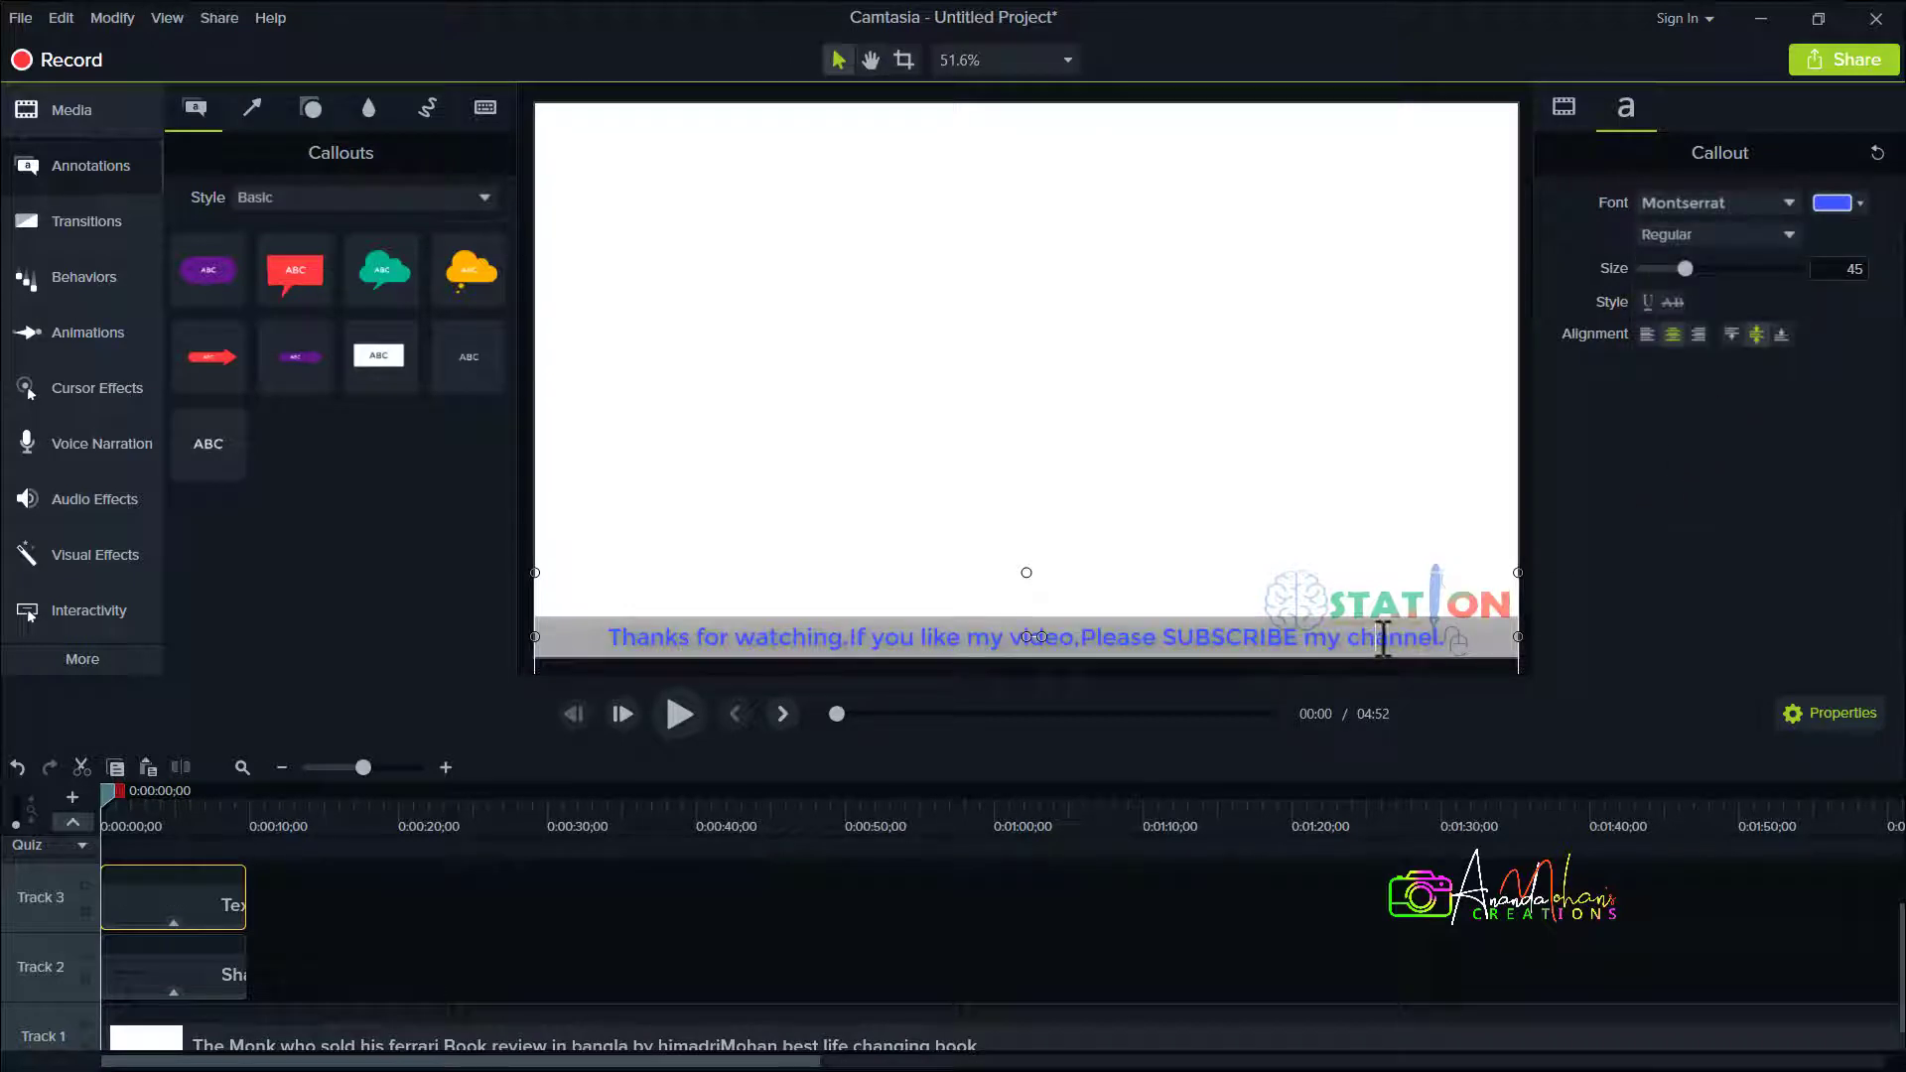
pyautogui.hotkey('ctrl', 'a')
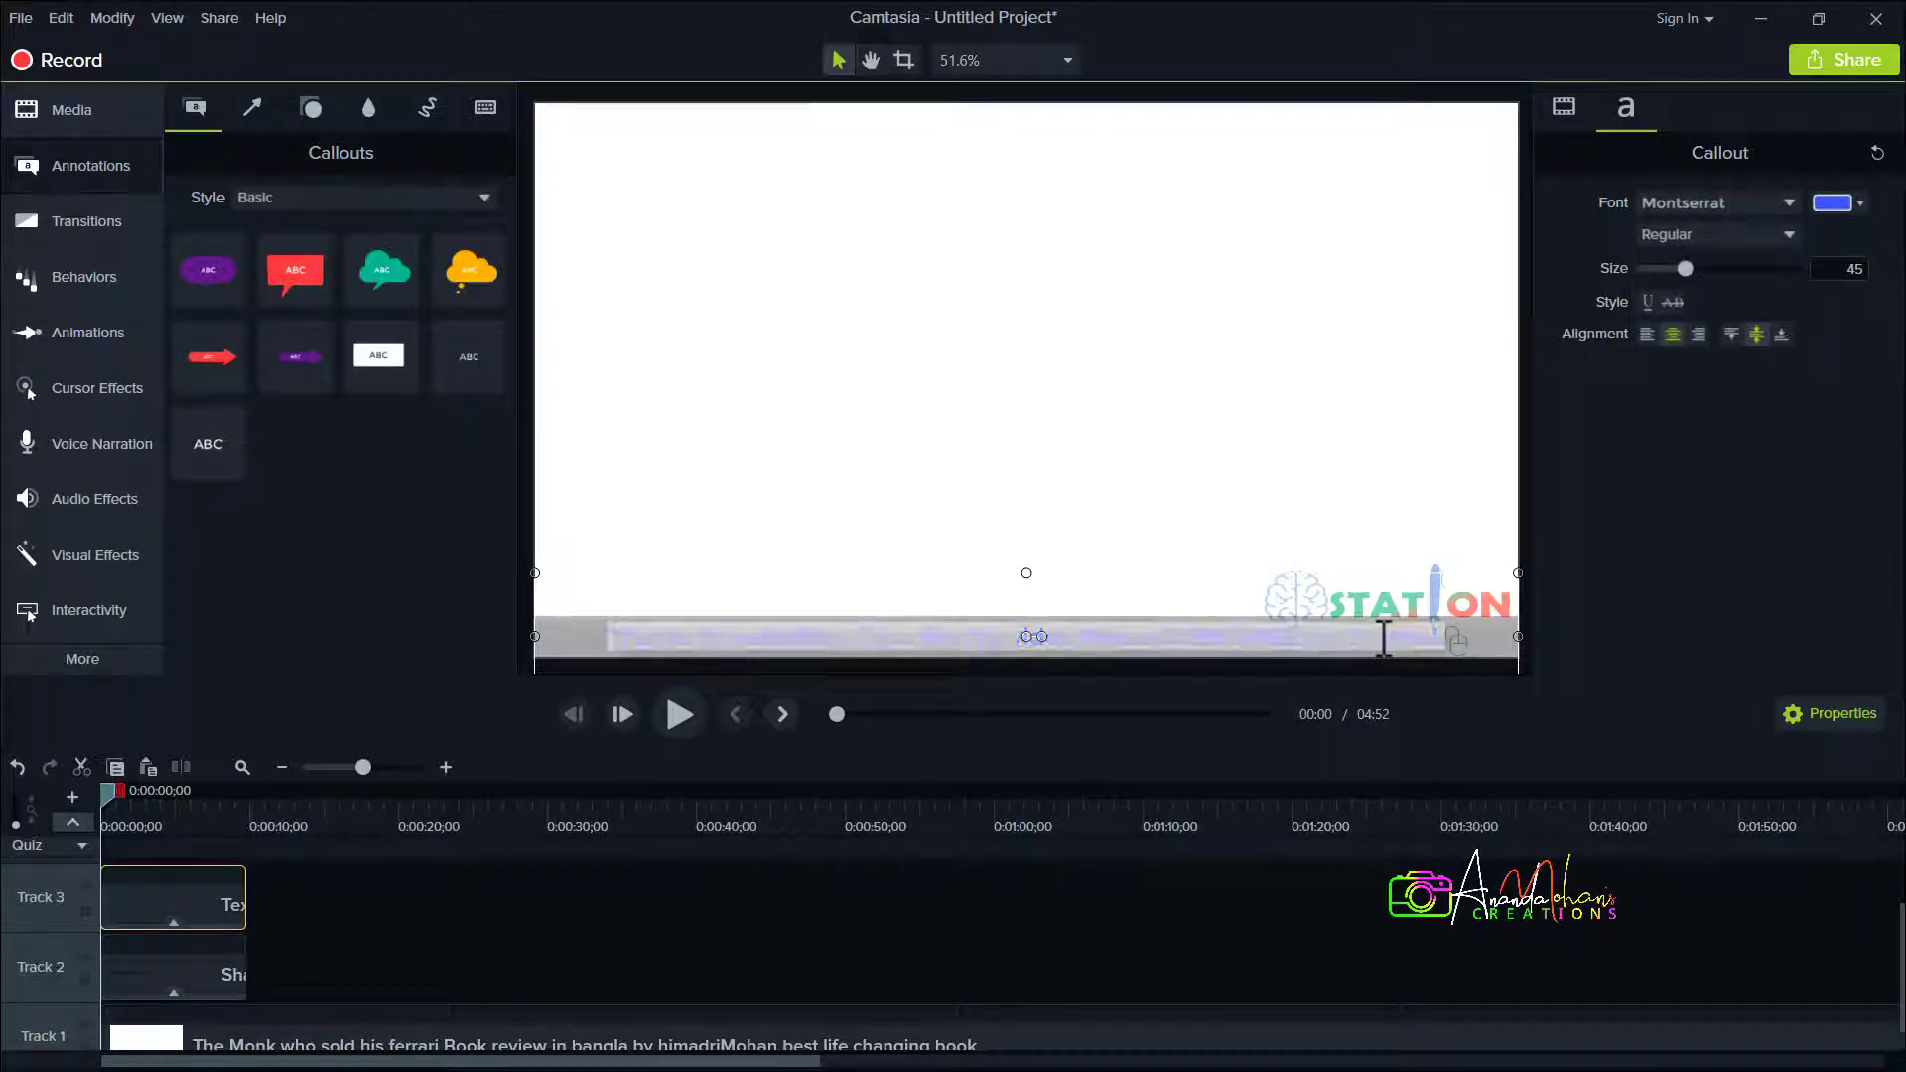
pyautogui.click(1819, 207)
pyautogui.click(1654, 282)
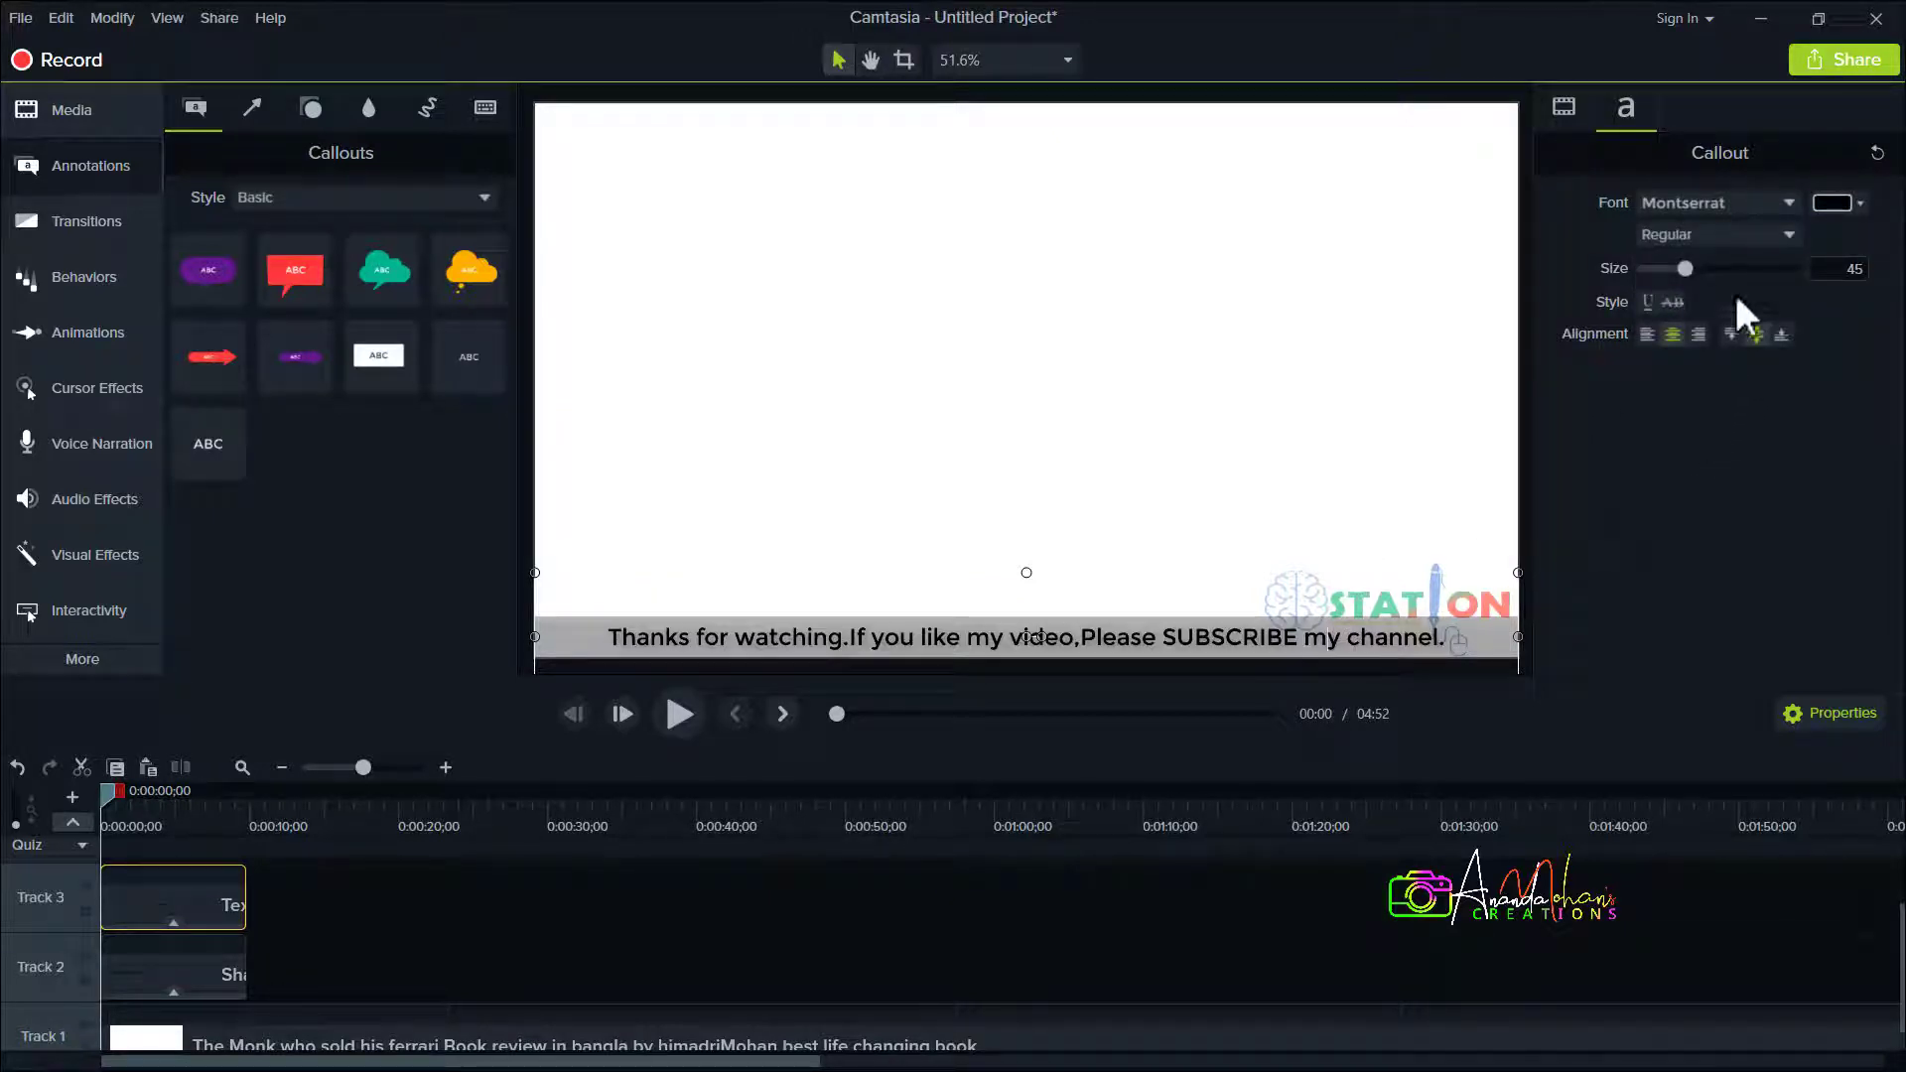
pyautogui.click(1389, 551)
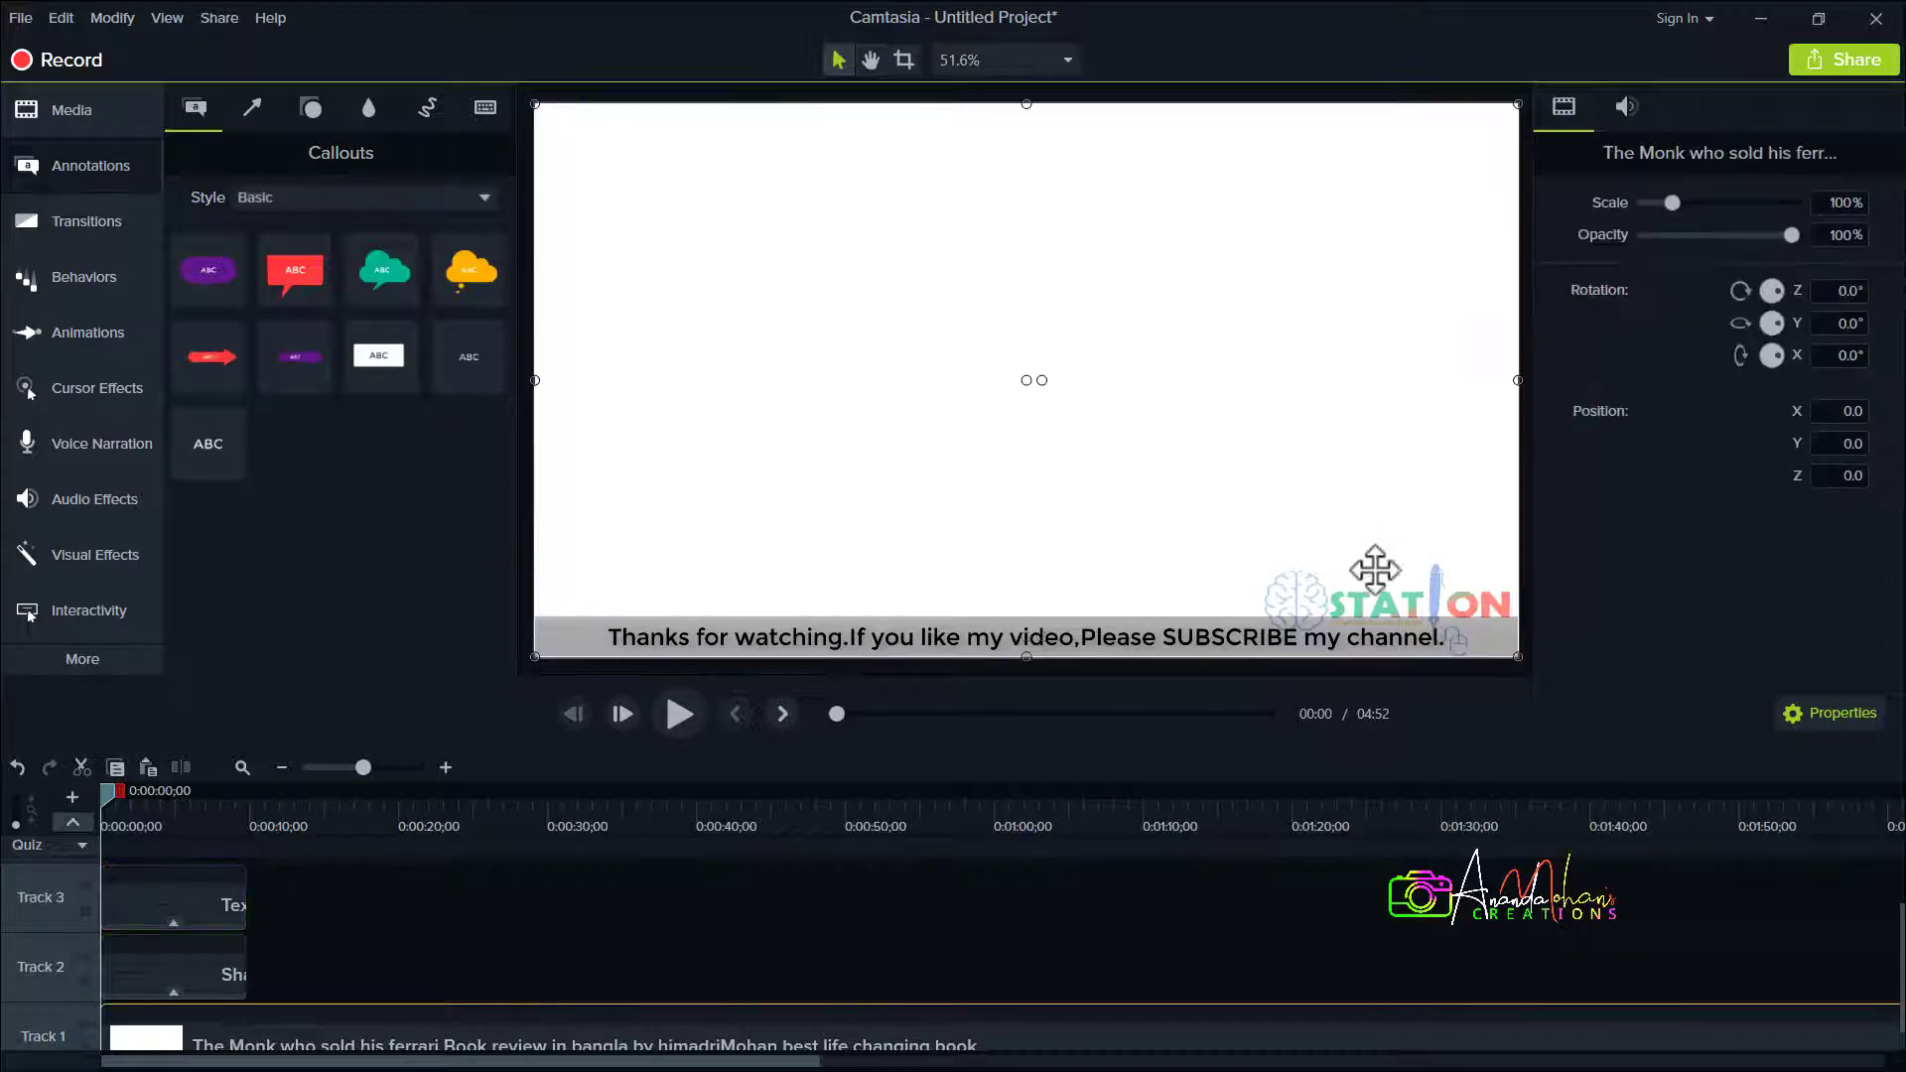
# Change the colour of the whole caption text to red and deselect the callout.
pyautogui.doubleClick(1268, 644)
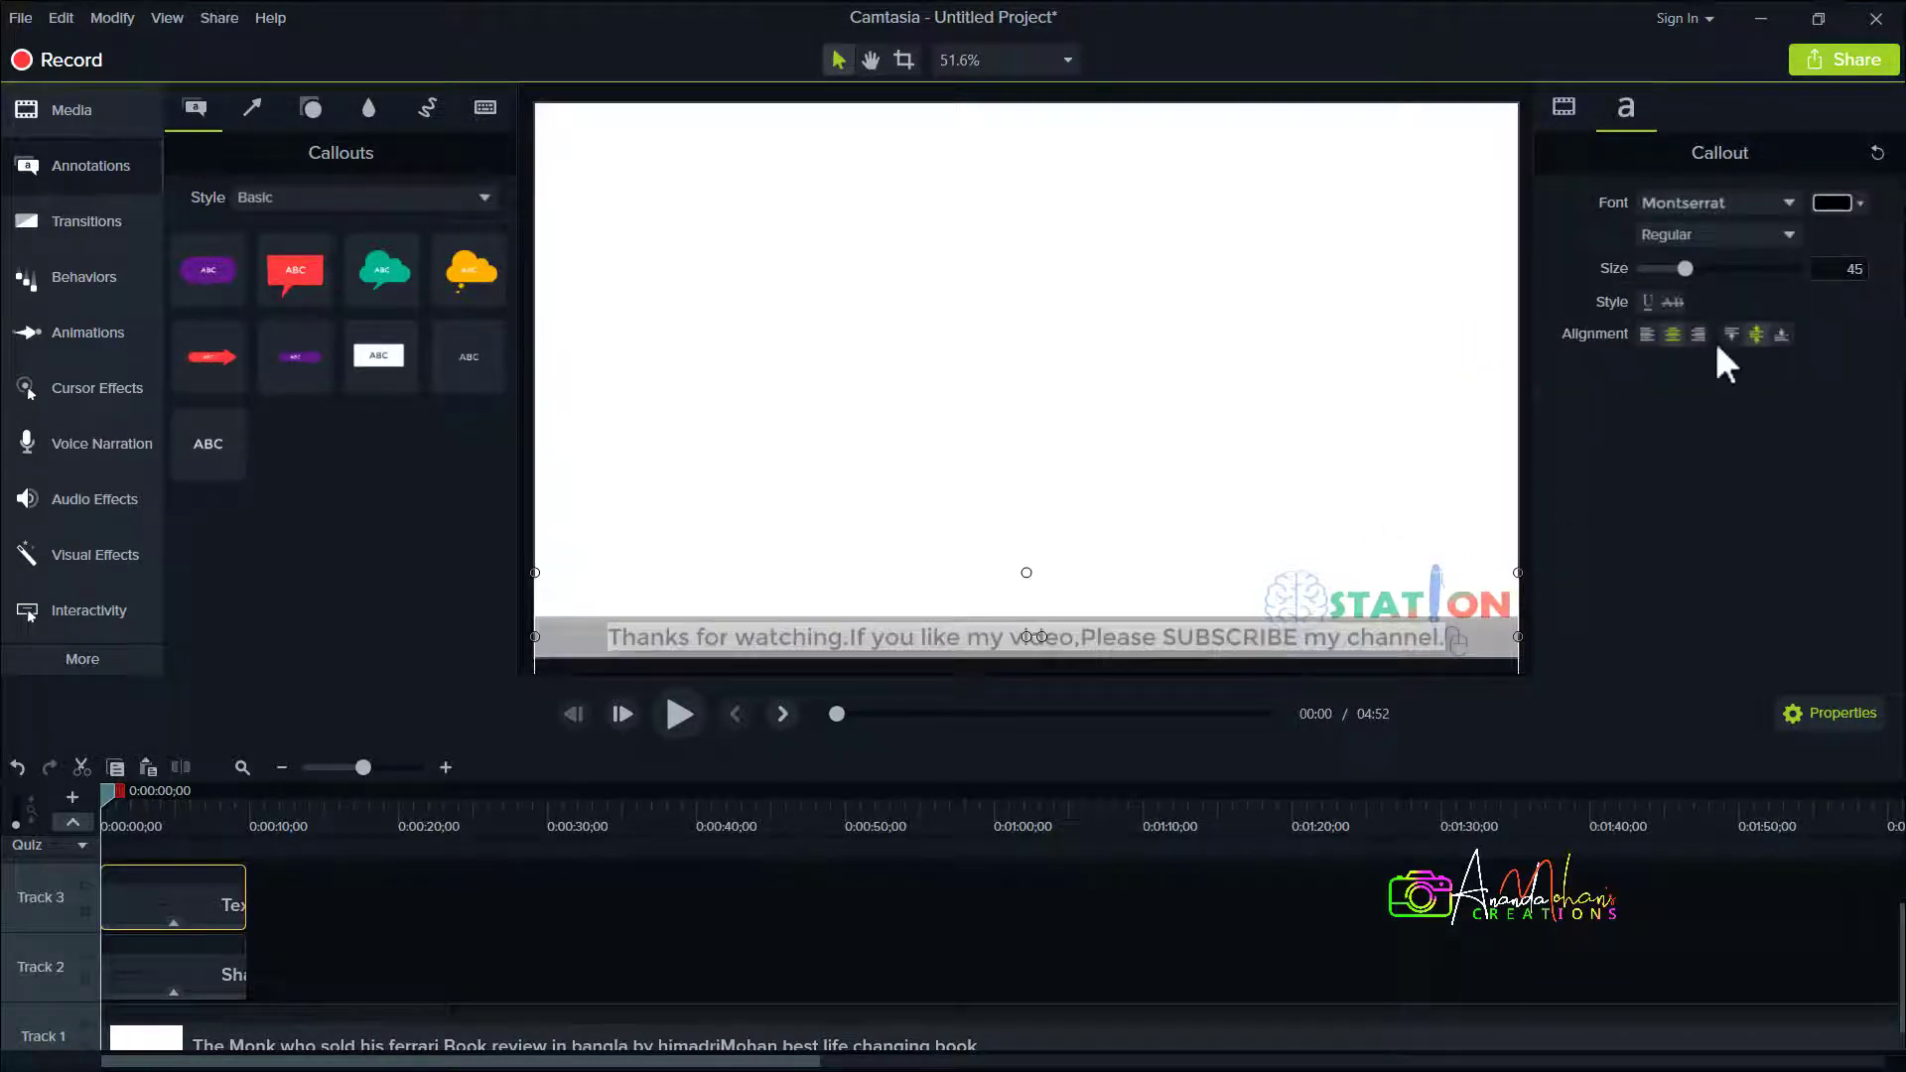
pyautogui.click(1839, 200)
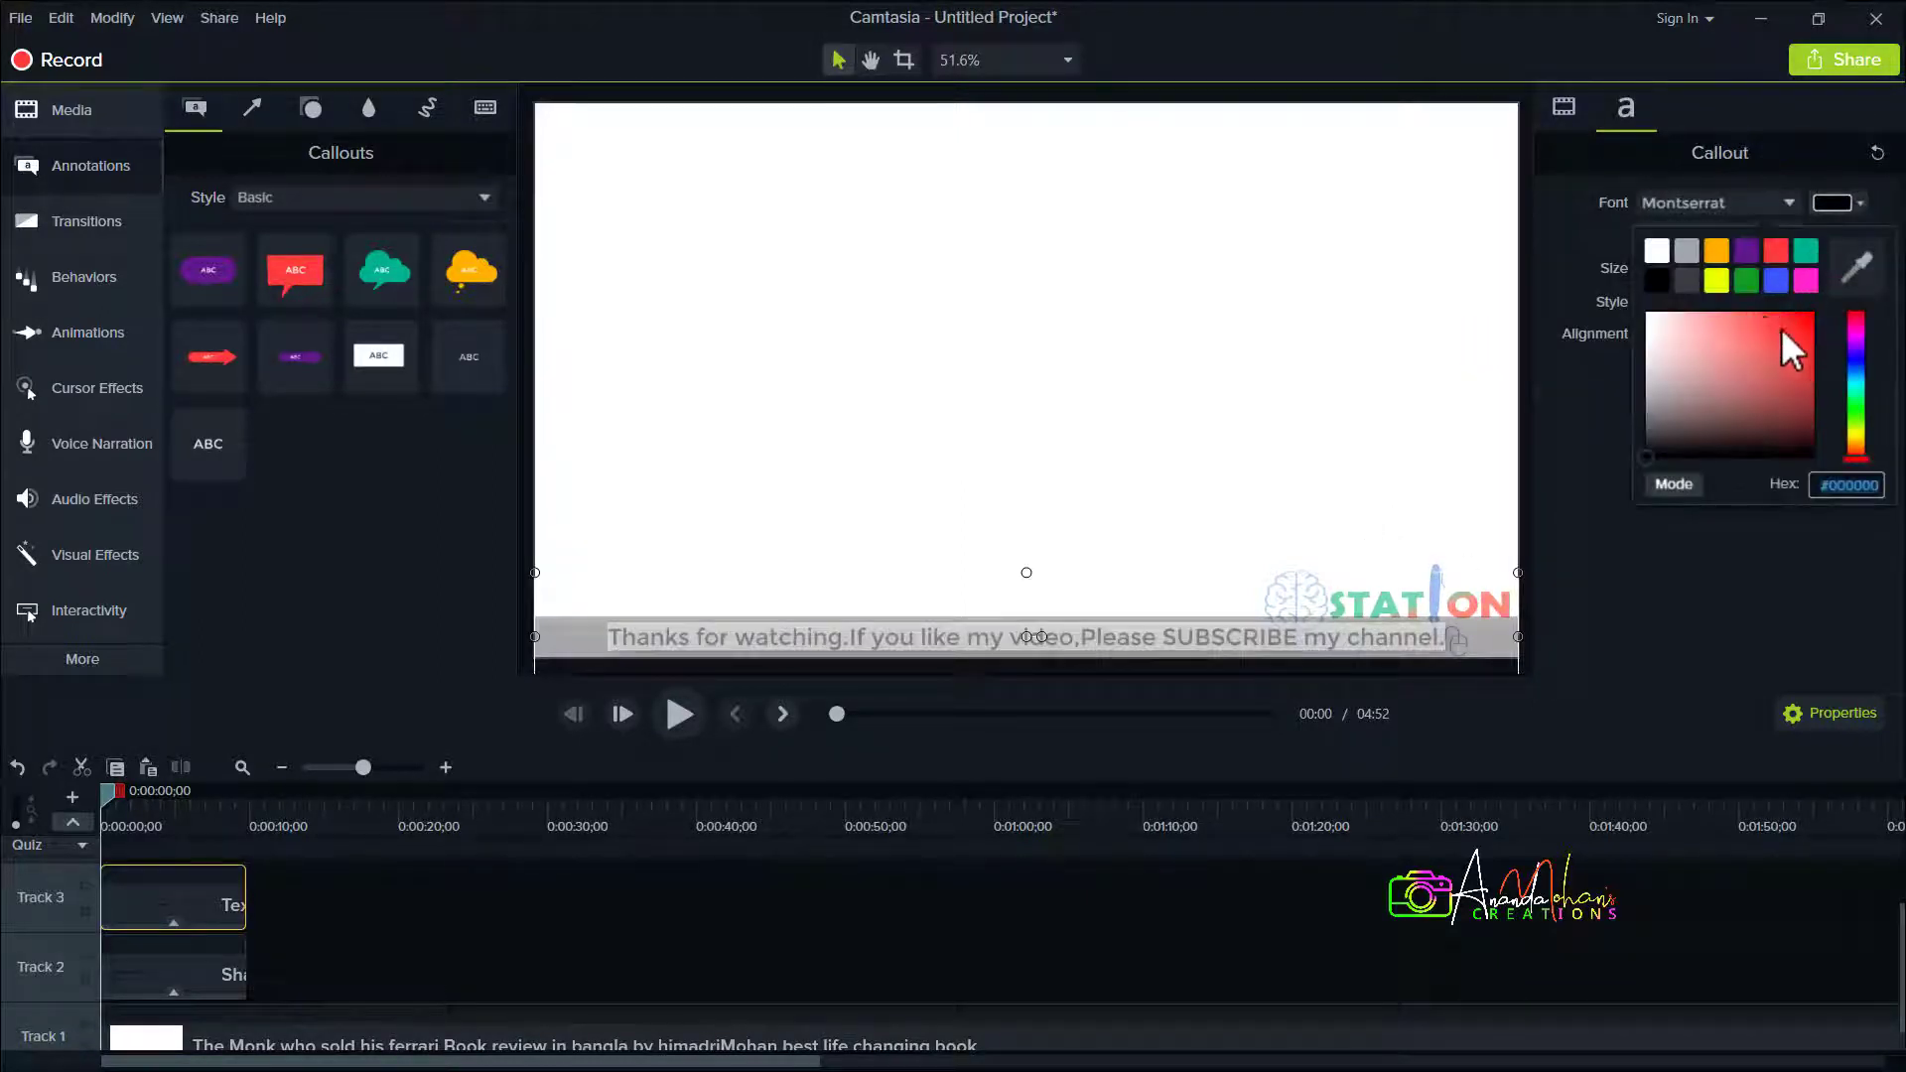
pyautogui.click(1809, 310)
pyautogui.click(1333, 518)
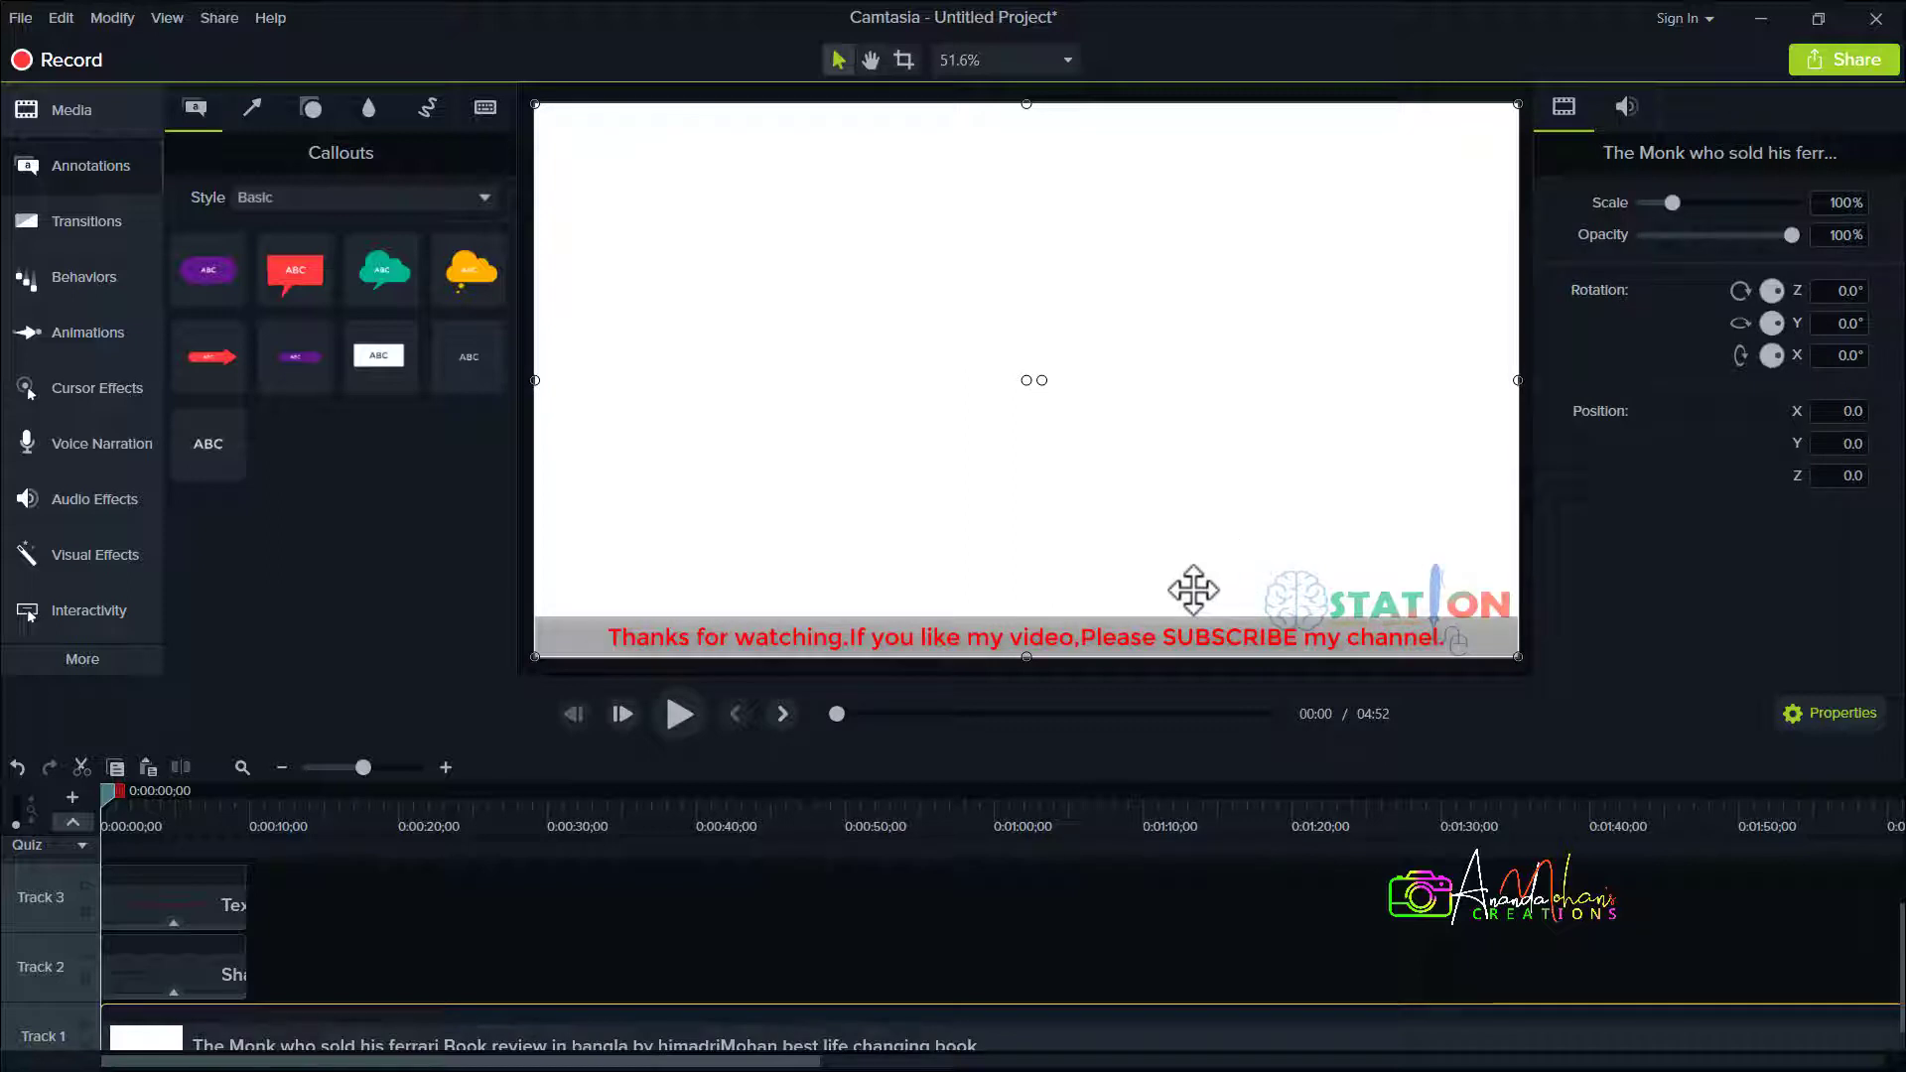
pyautogui.click(502, 898)
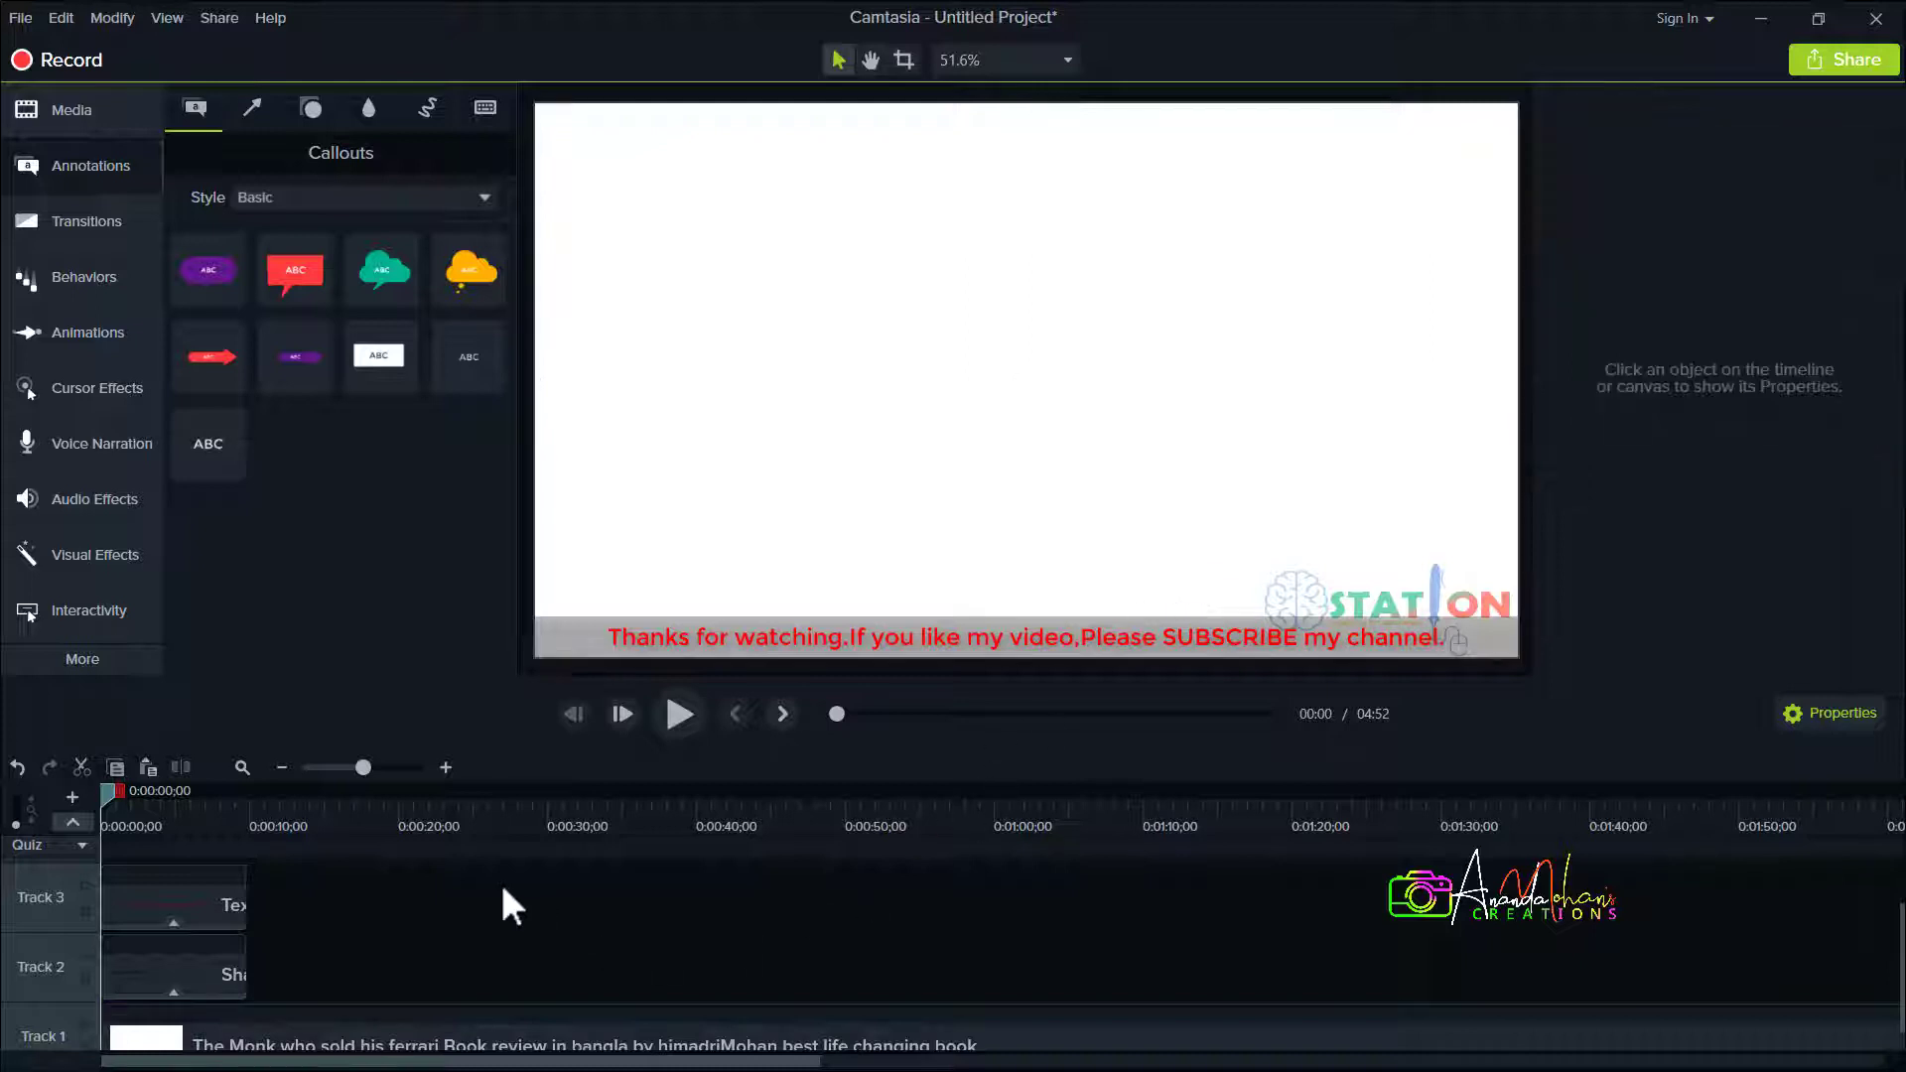
# Move the caption callout horizontally past the canvas's right edge at 25% canvas zoom, and open the animation options.
pyautogui.moveTo(718, 642); pyautogui.dragTo(1573, 644)
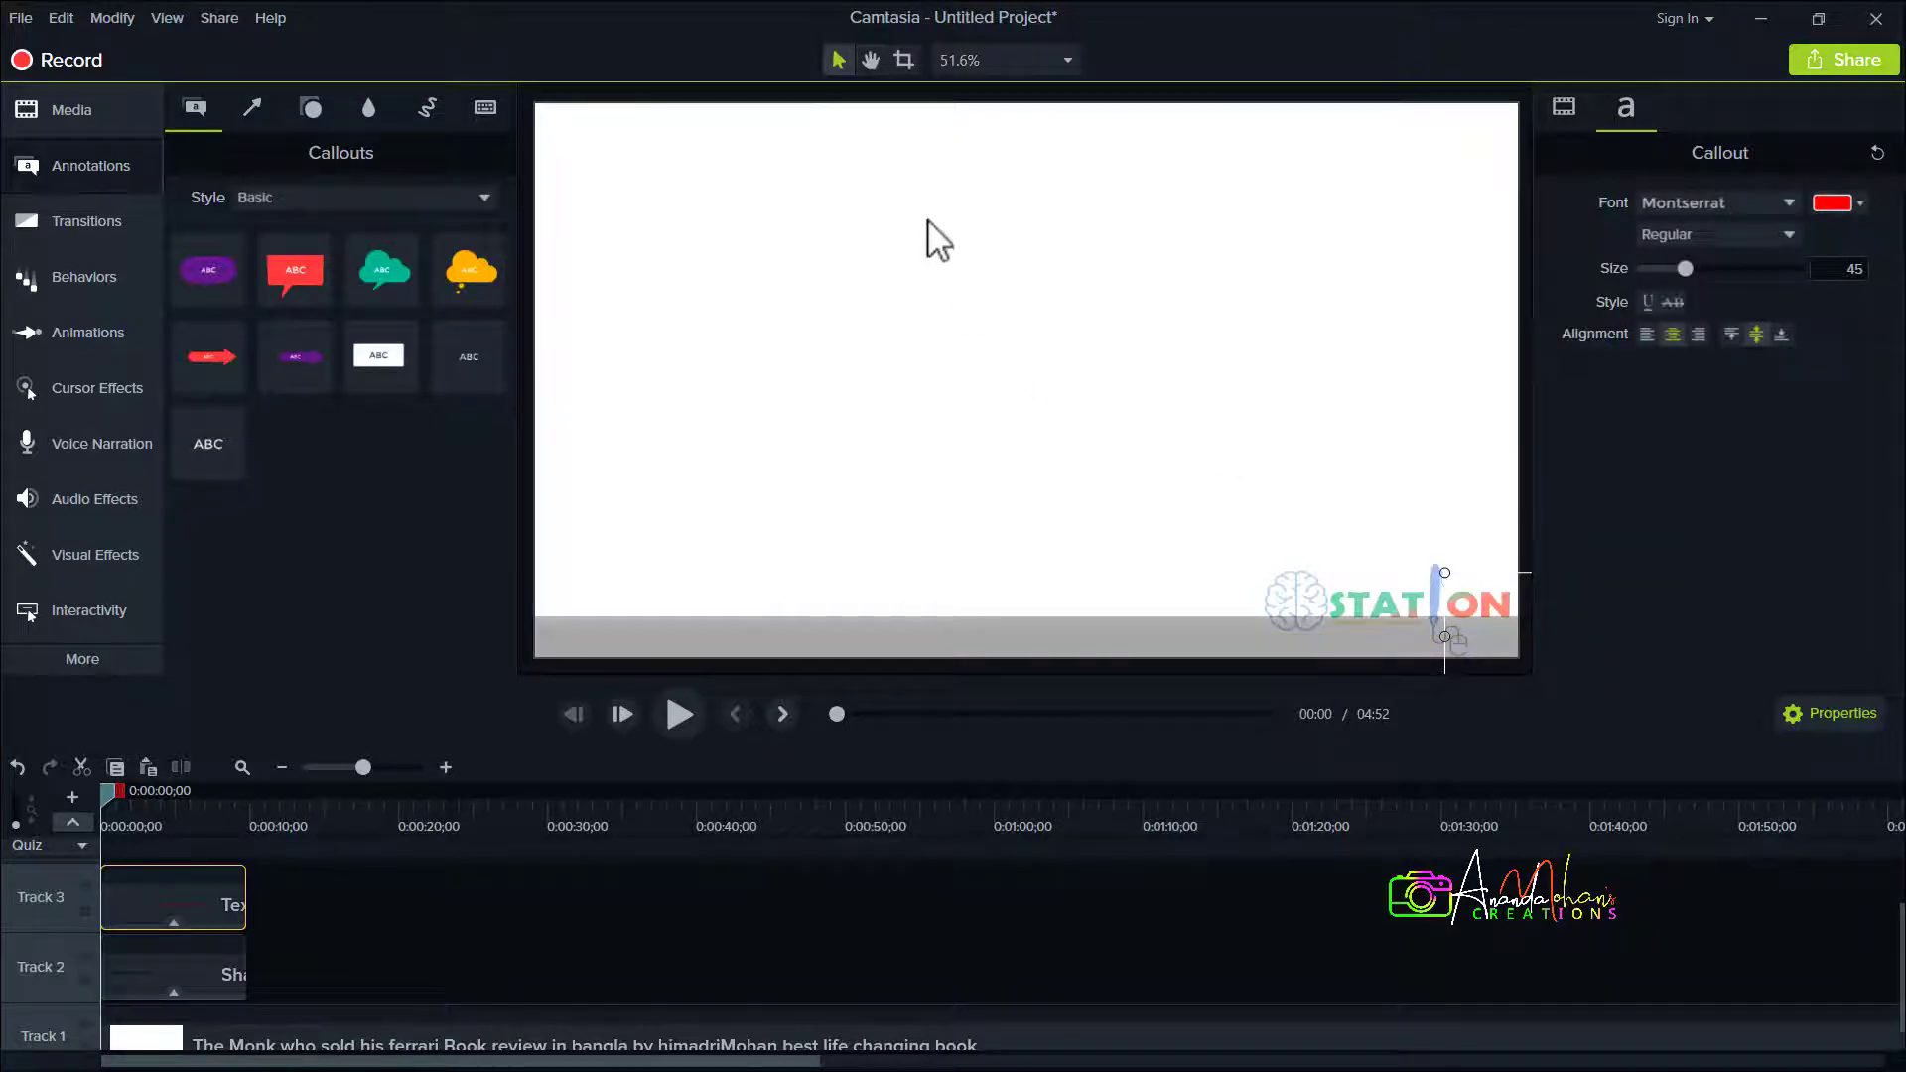
pyautogui.click(961, 61)
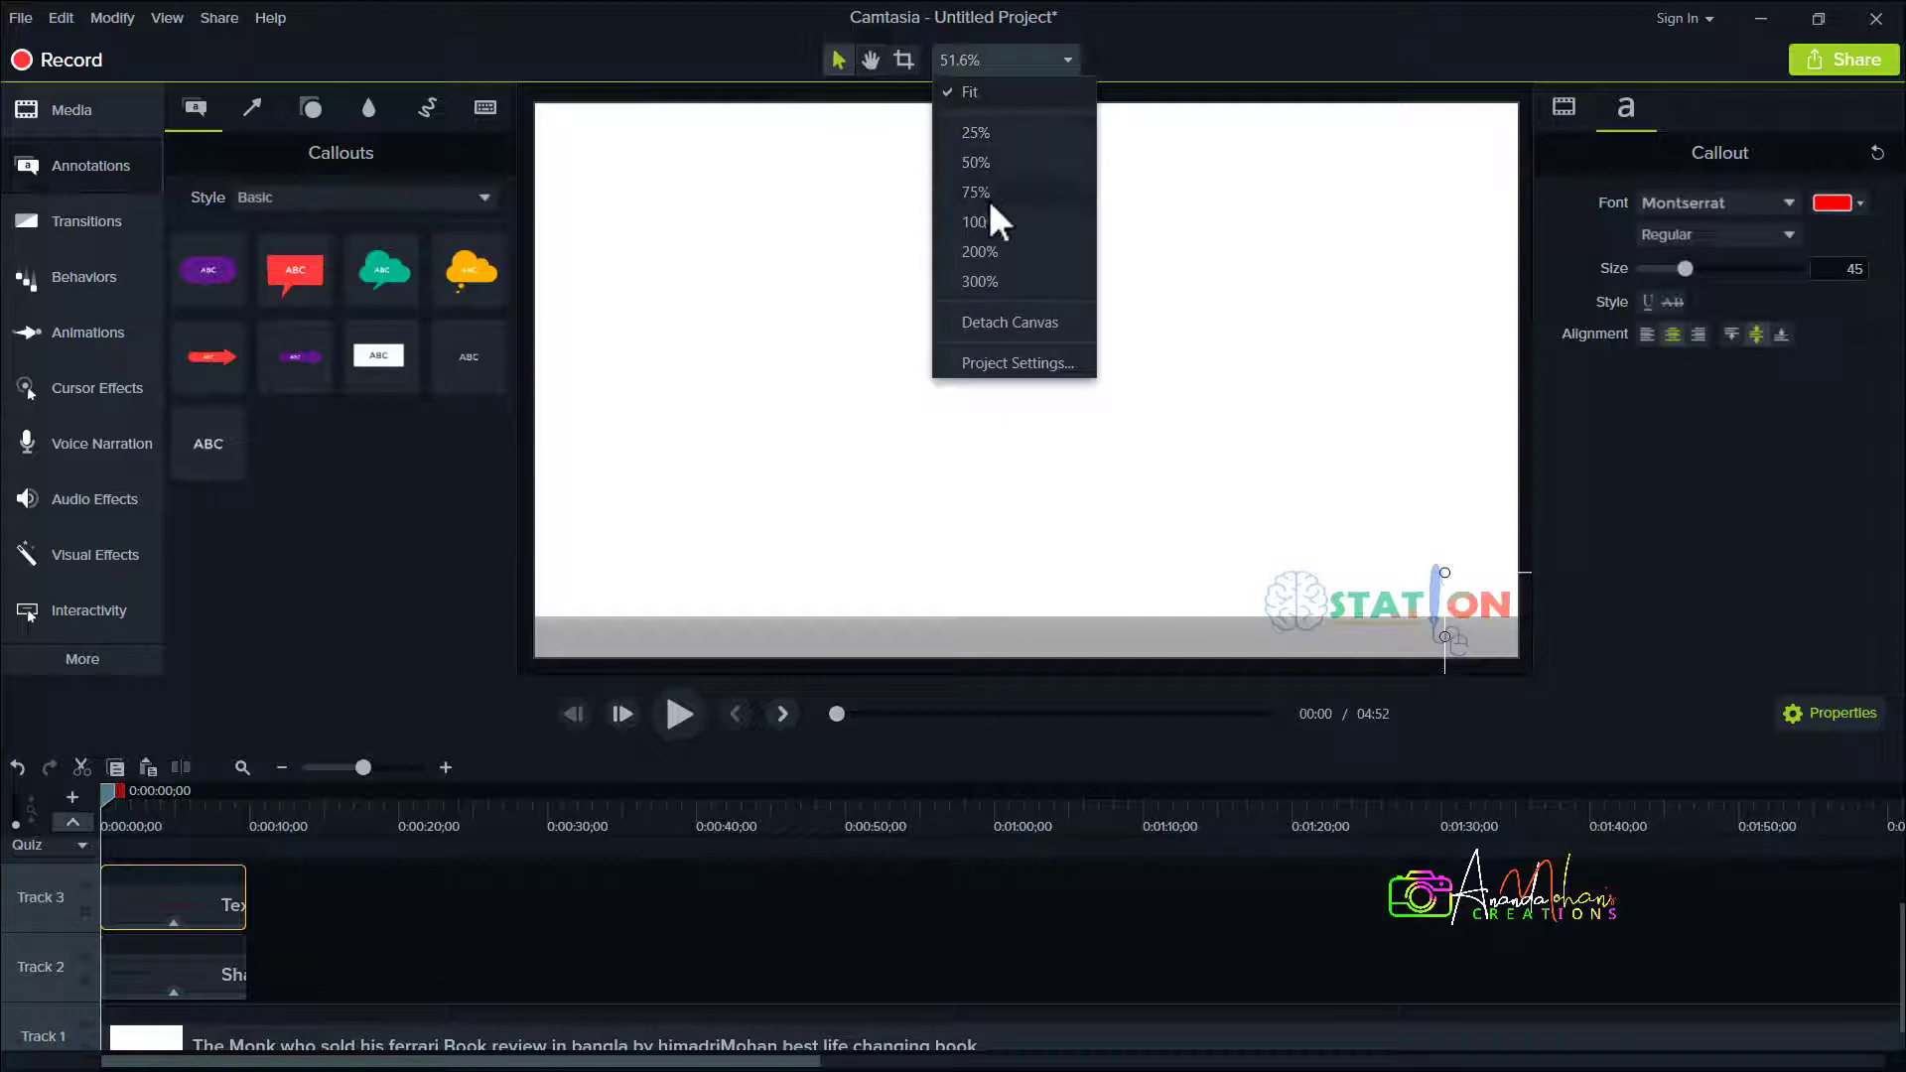
pyautogui.click(974, 134)
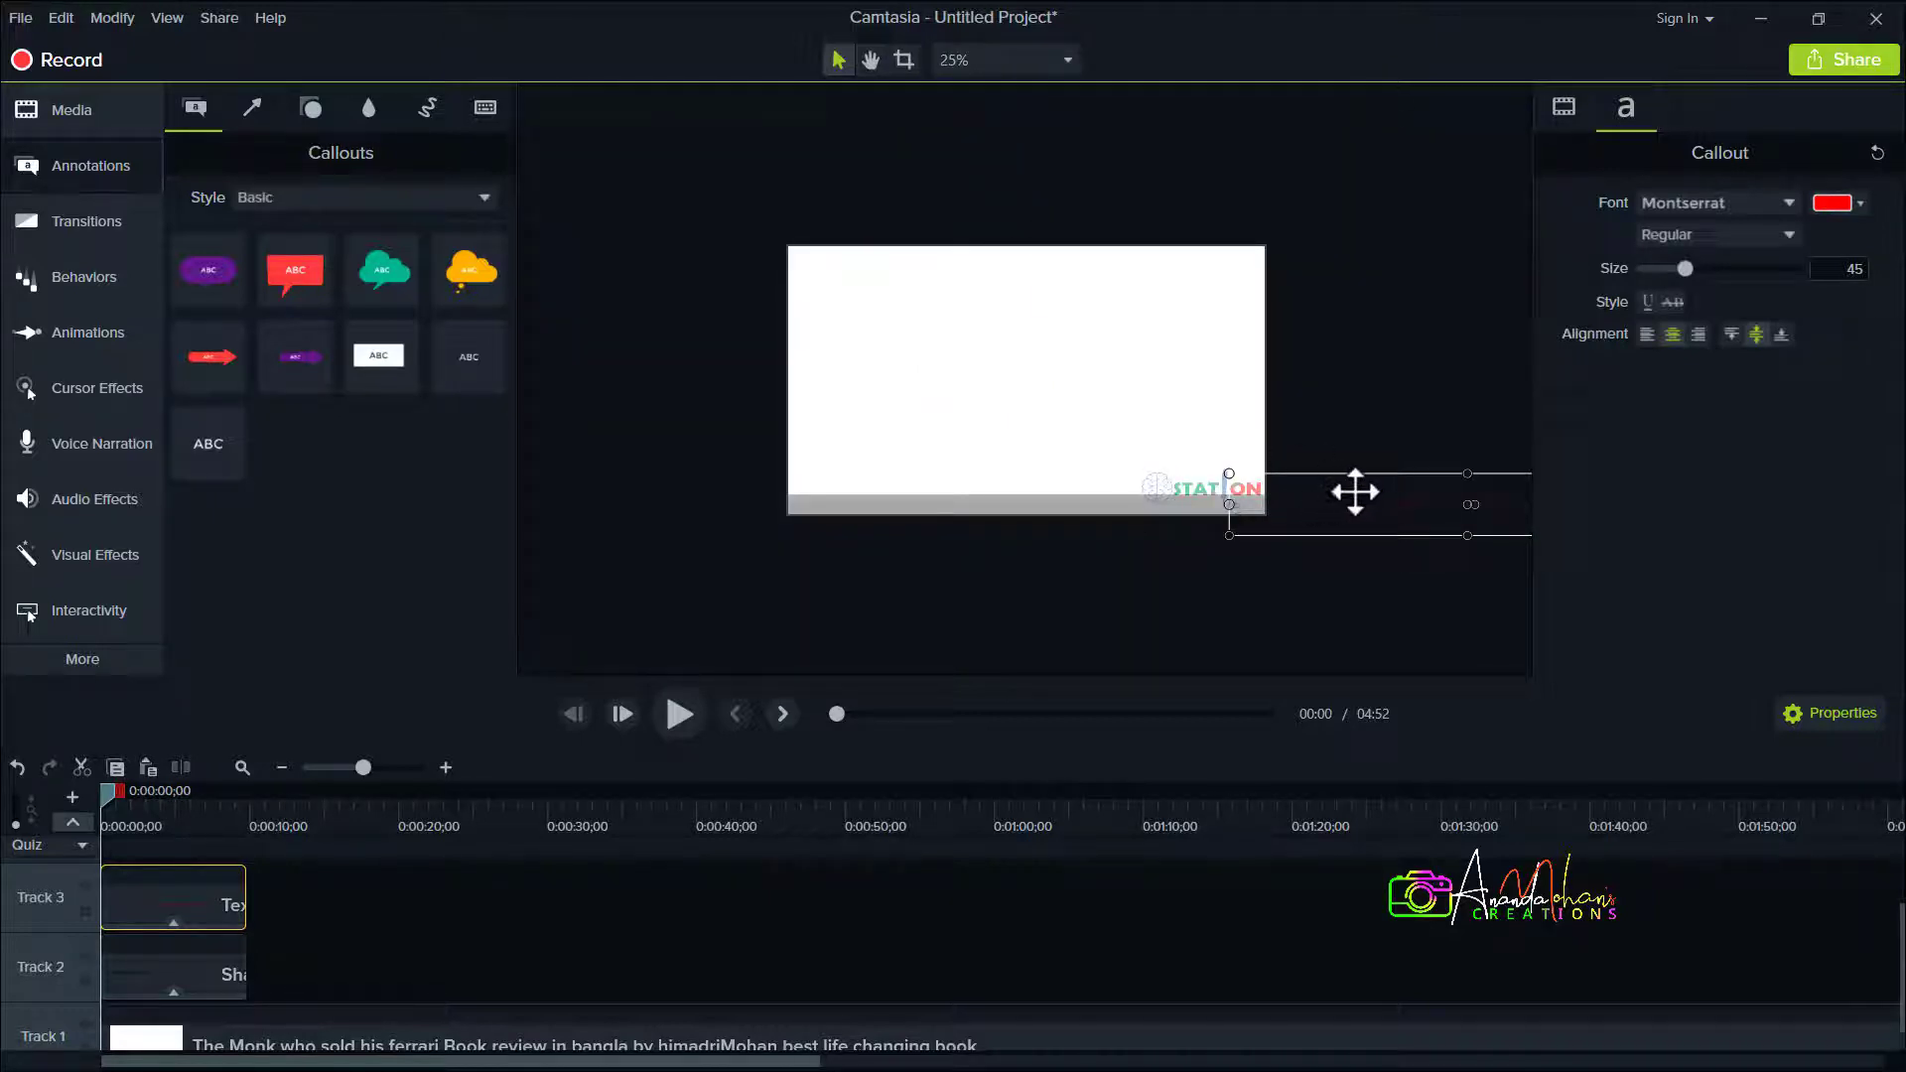
pyautogui.moveTo(1353, 489)
pyautogui.mouseDown()
pyautogui.moveTo(1003, 493)
pyautogui.moveTo(1371, 490)
pyautogui.mouseUp()
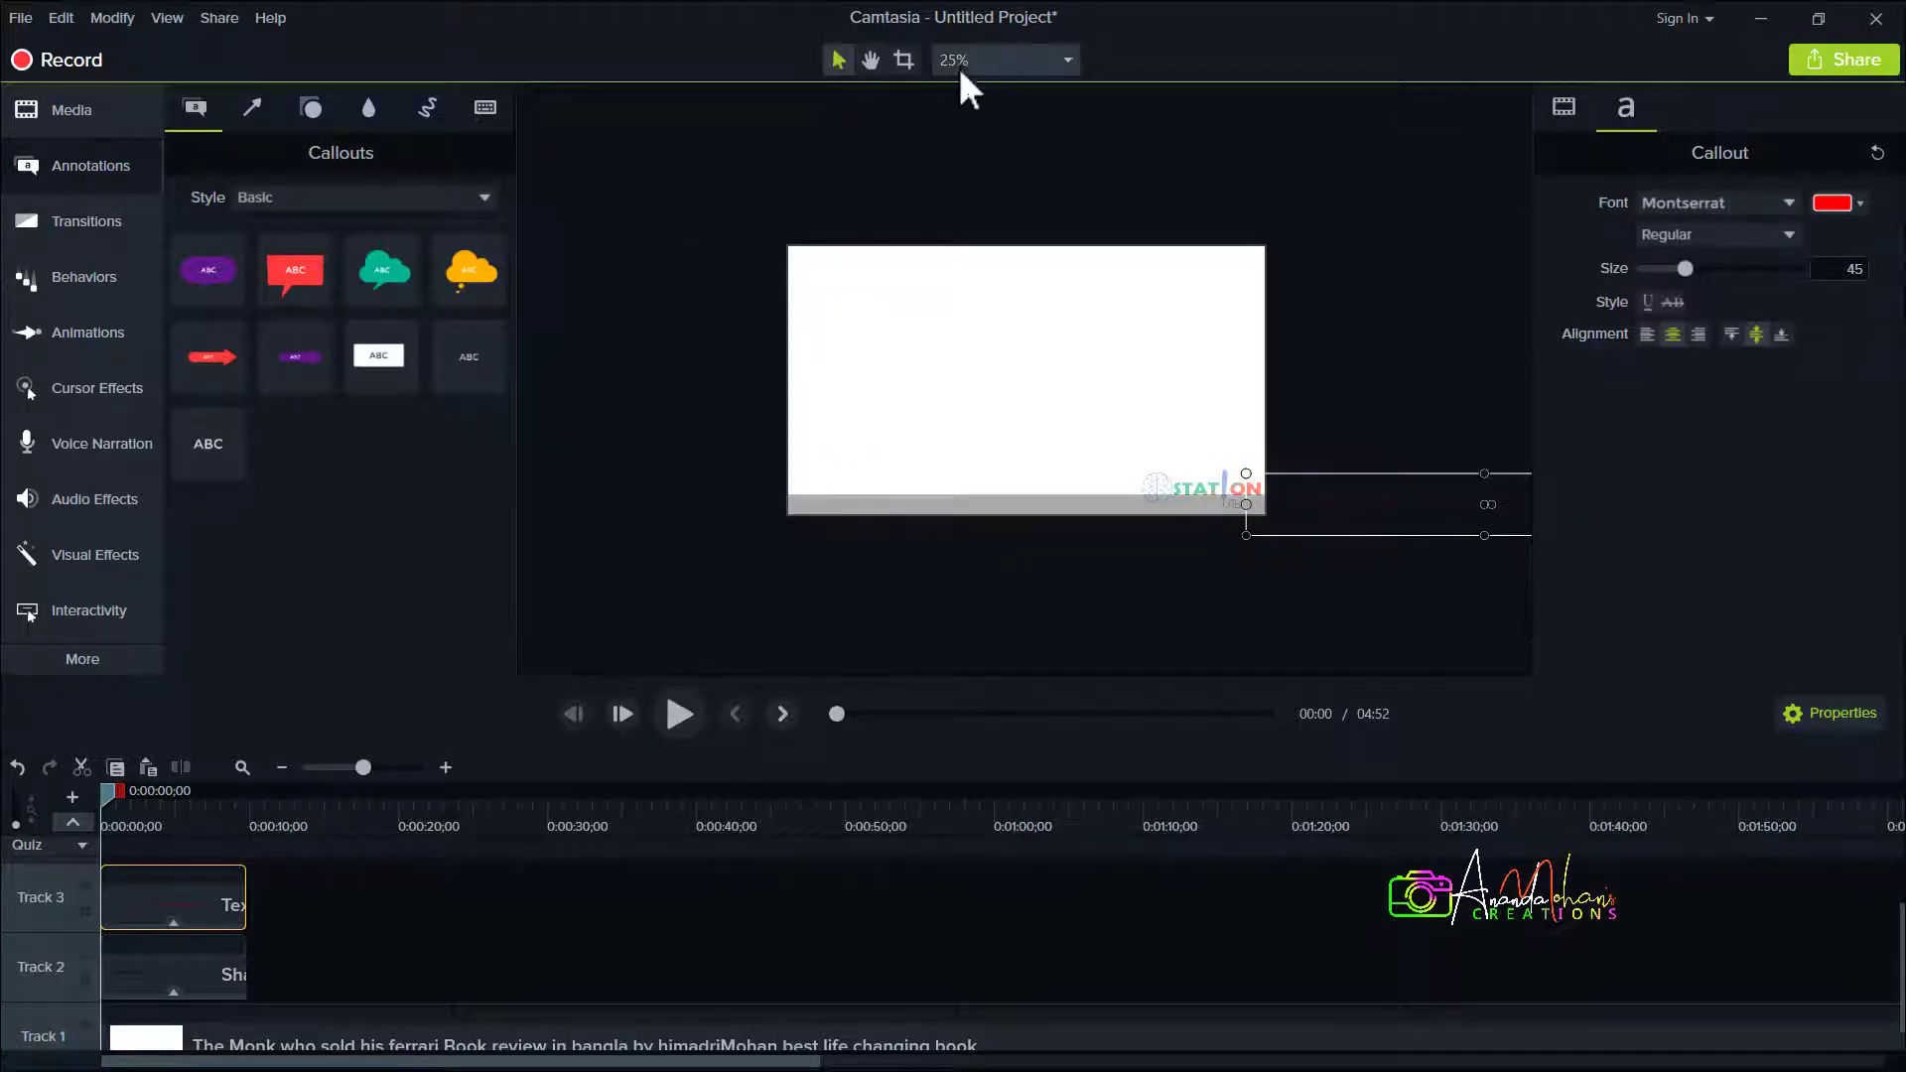
pyautogui.click(995, 66)
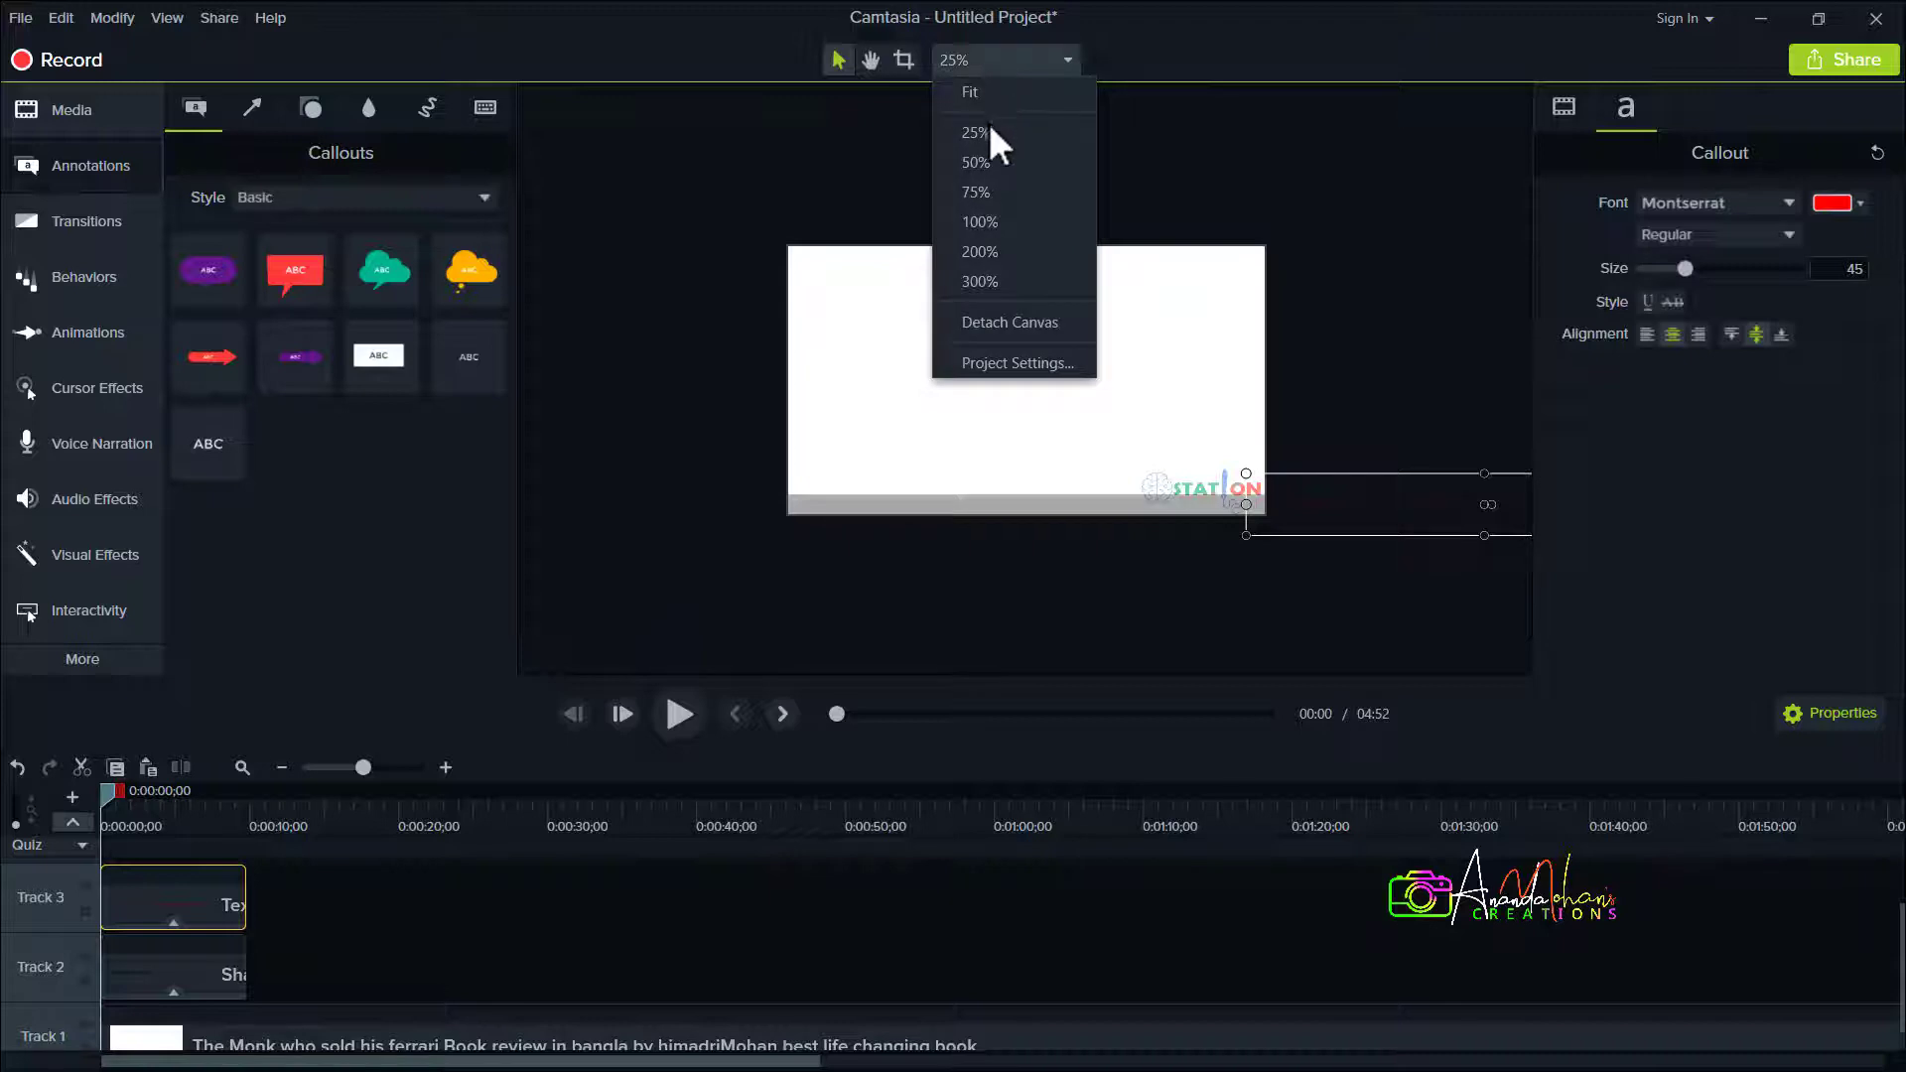
pyautogui.click(976, 163)
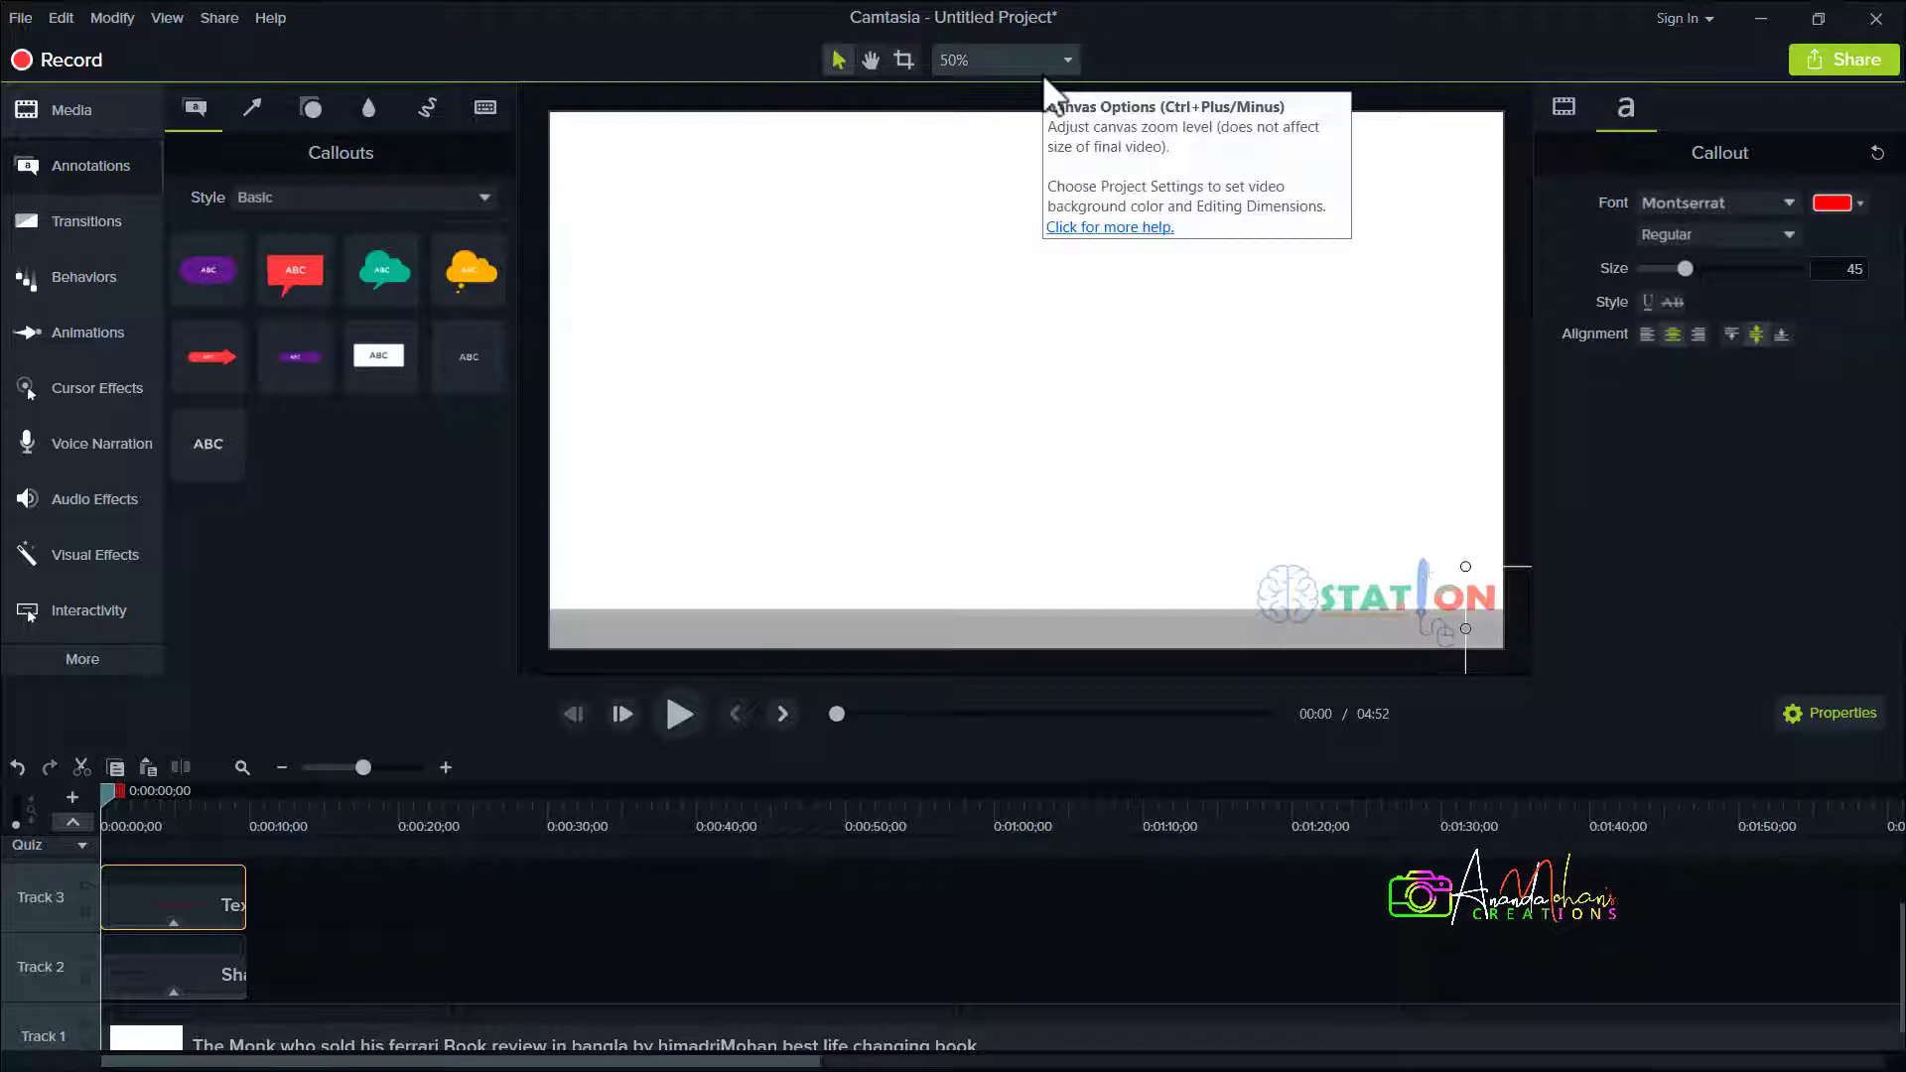
pyautogui.click(994, 57)
pyautogui.click(987, 129)
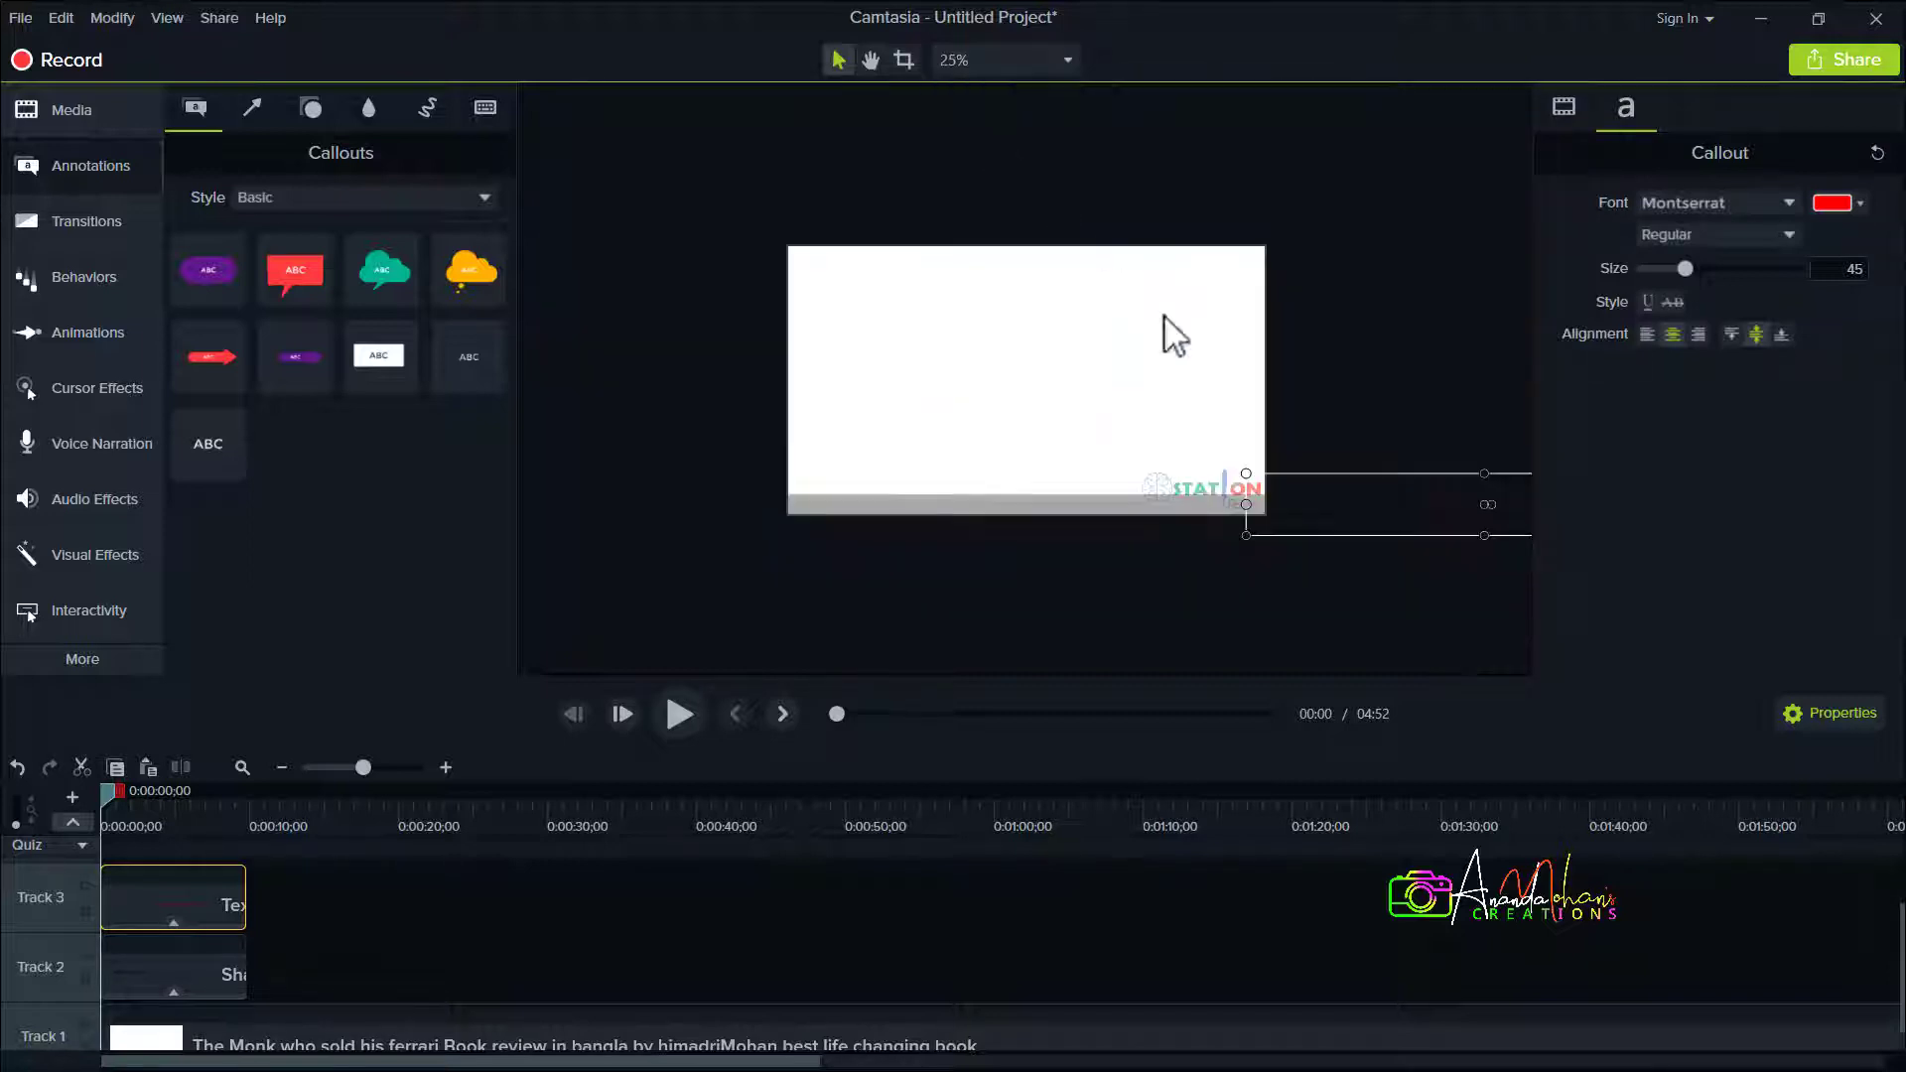
pyautogui.moveTo(1345, 477); pyautogui.dragTo(1364, 515)
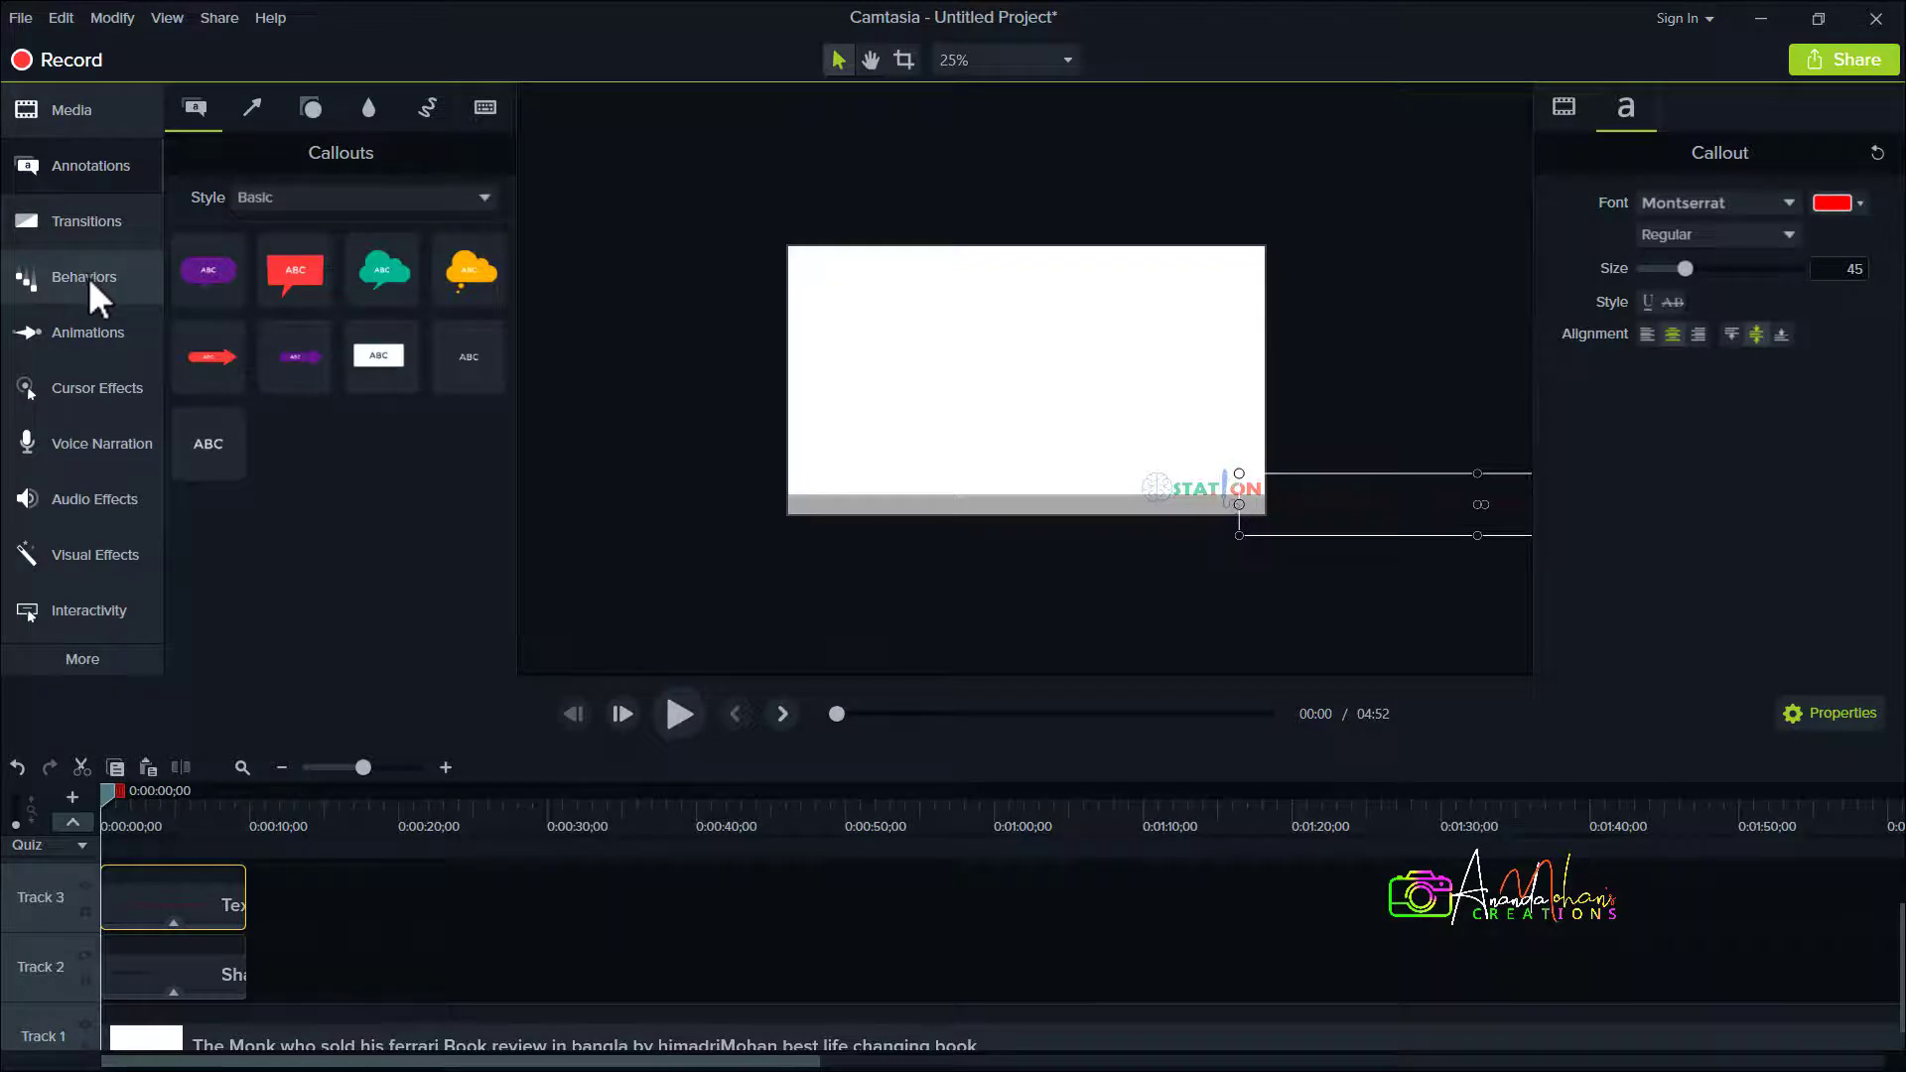
pyautogui.click(104, 337)
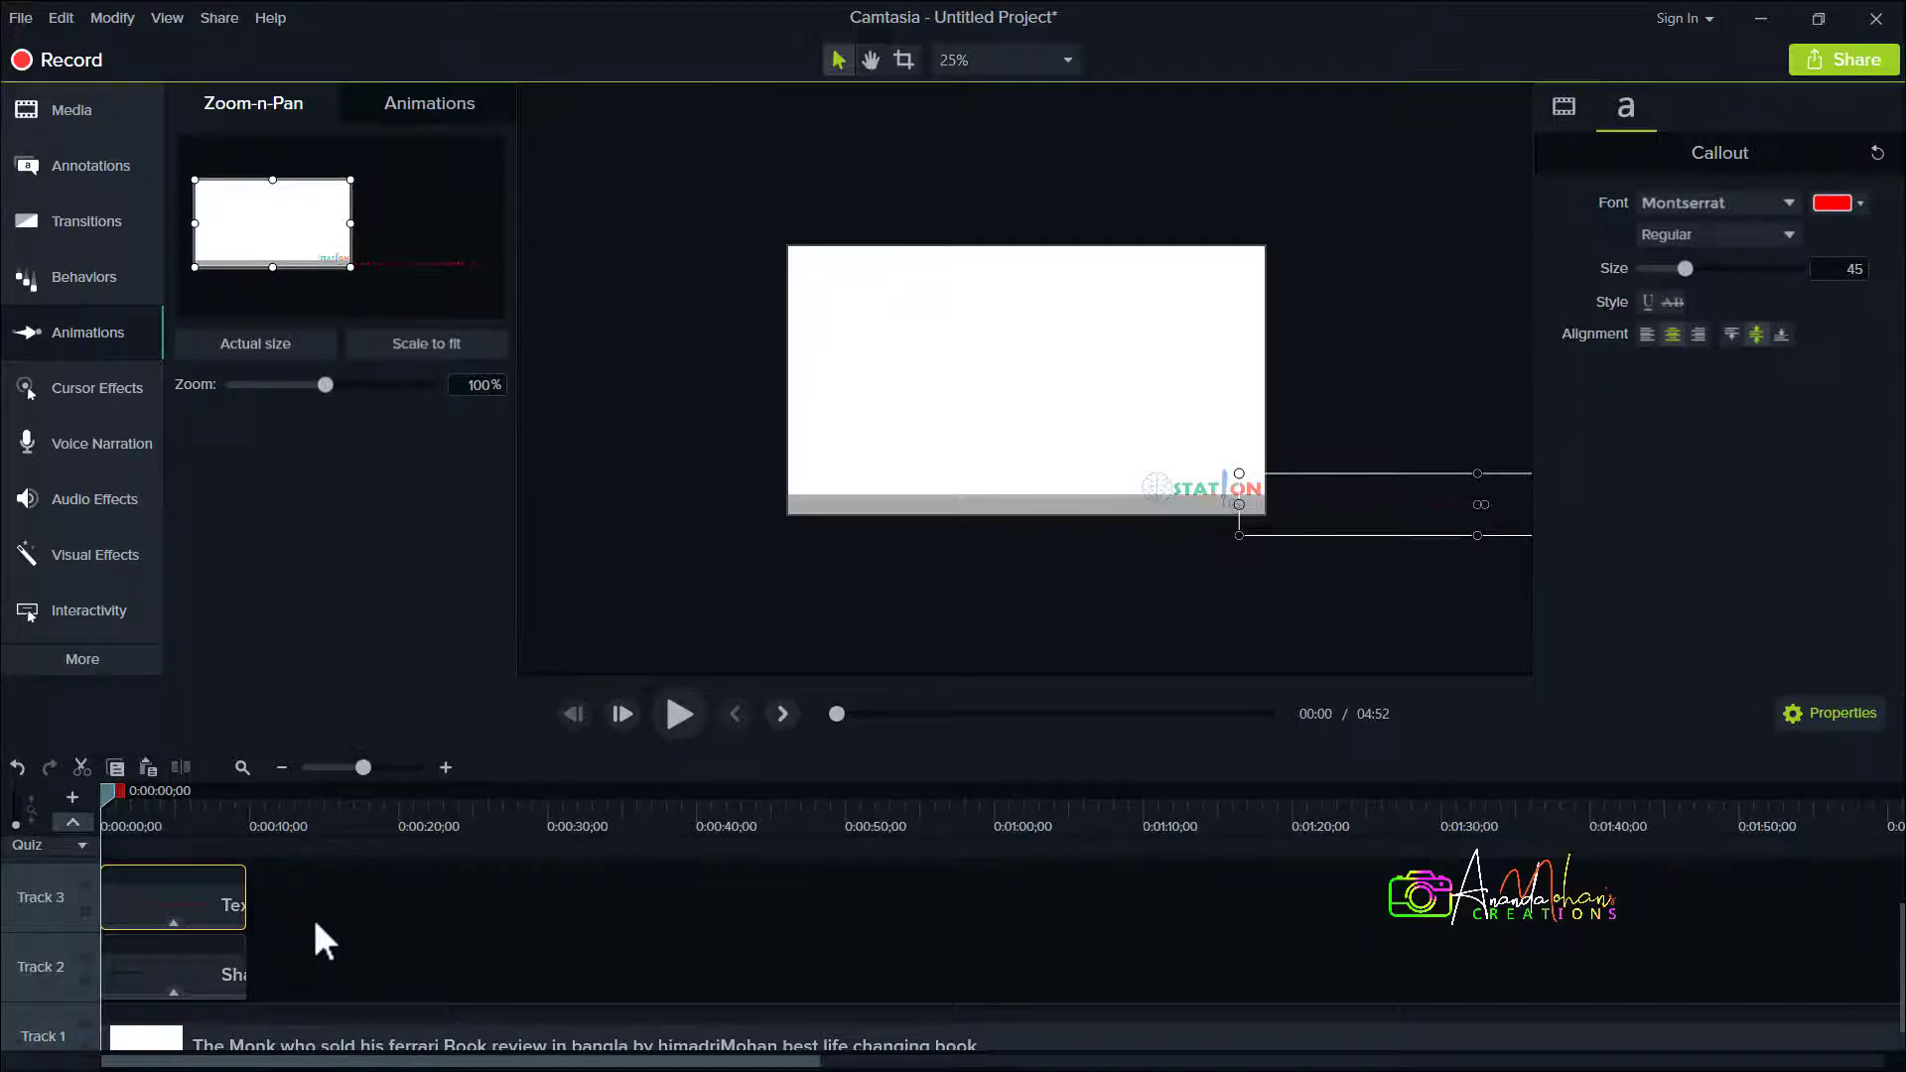
pyautogui.click(283, 911)
pyautogui.click(199, 967)
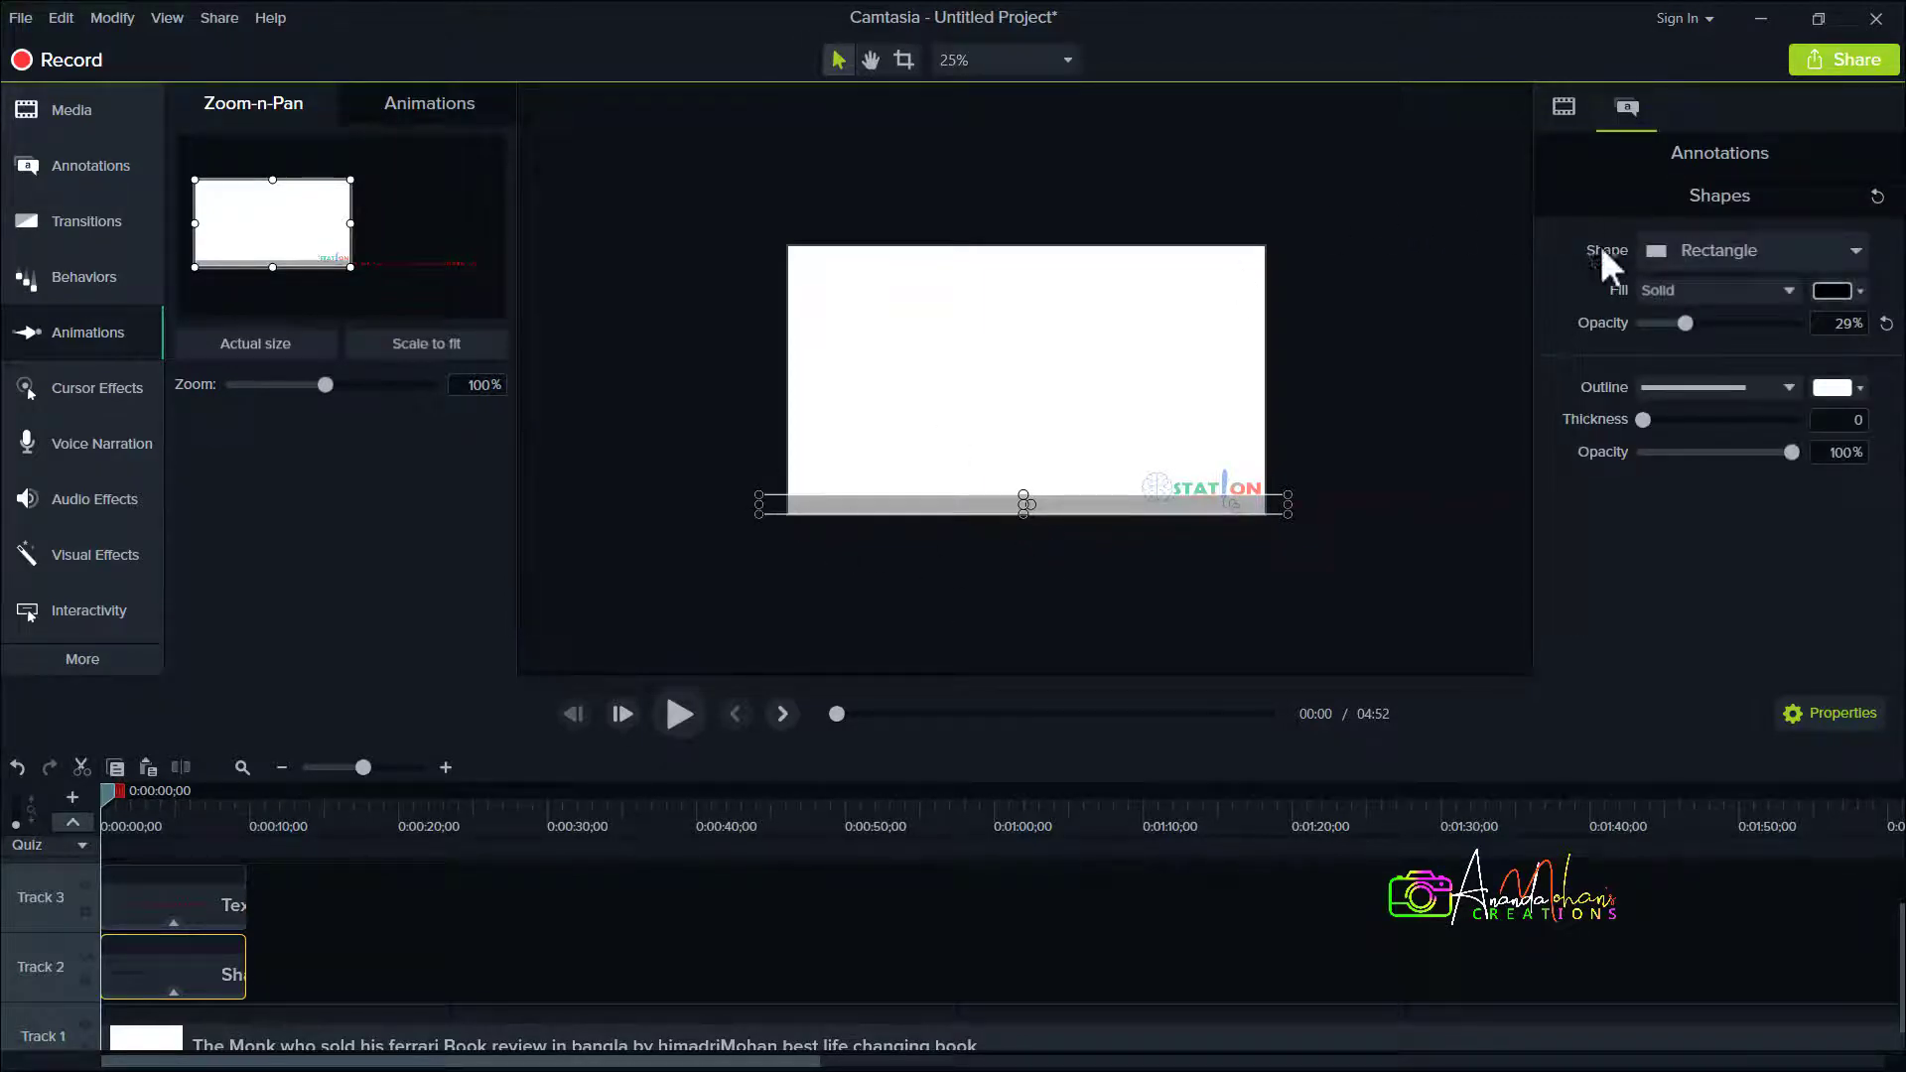
pyautogui.click(283, 901)
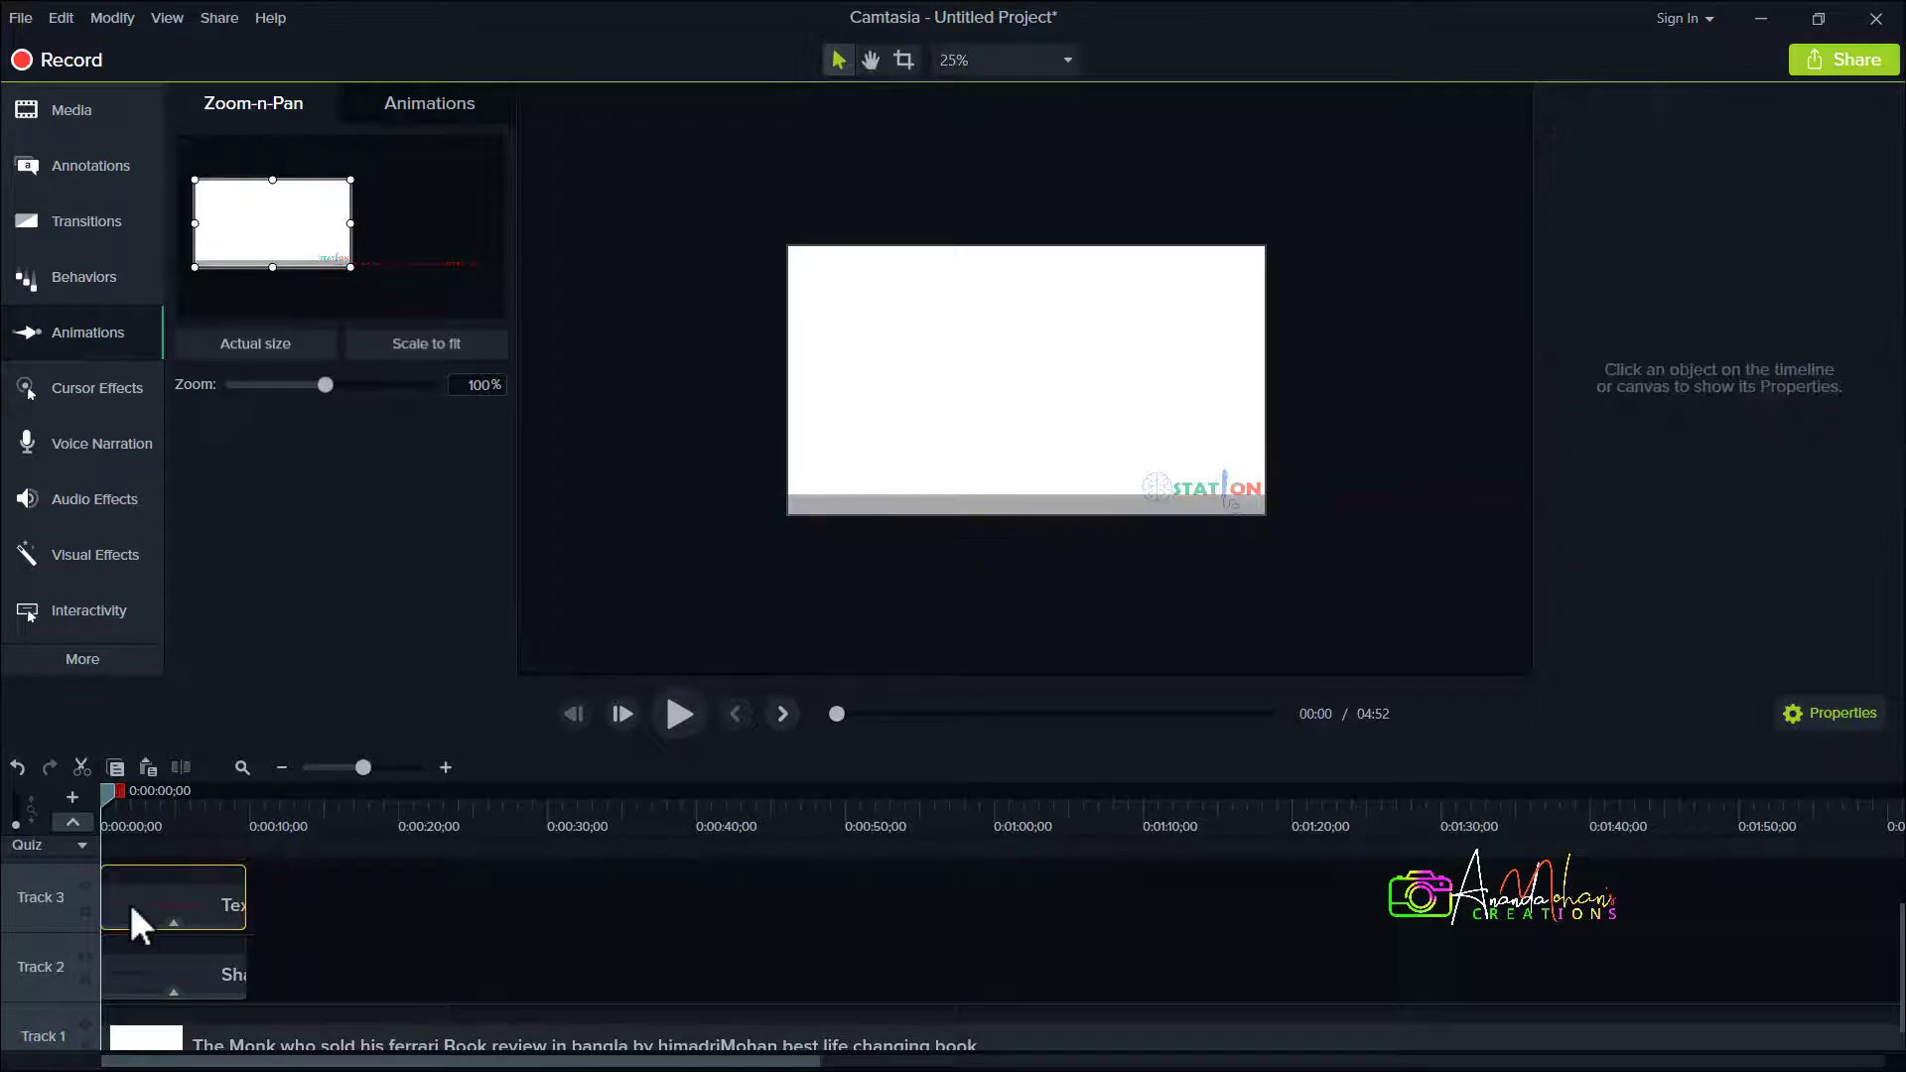
pyautogui.click(127, 900)
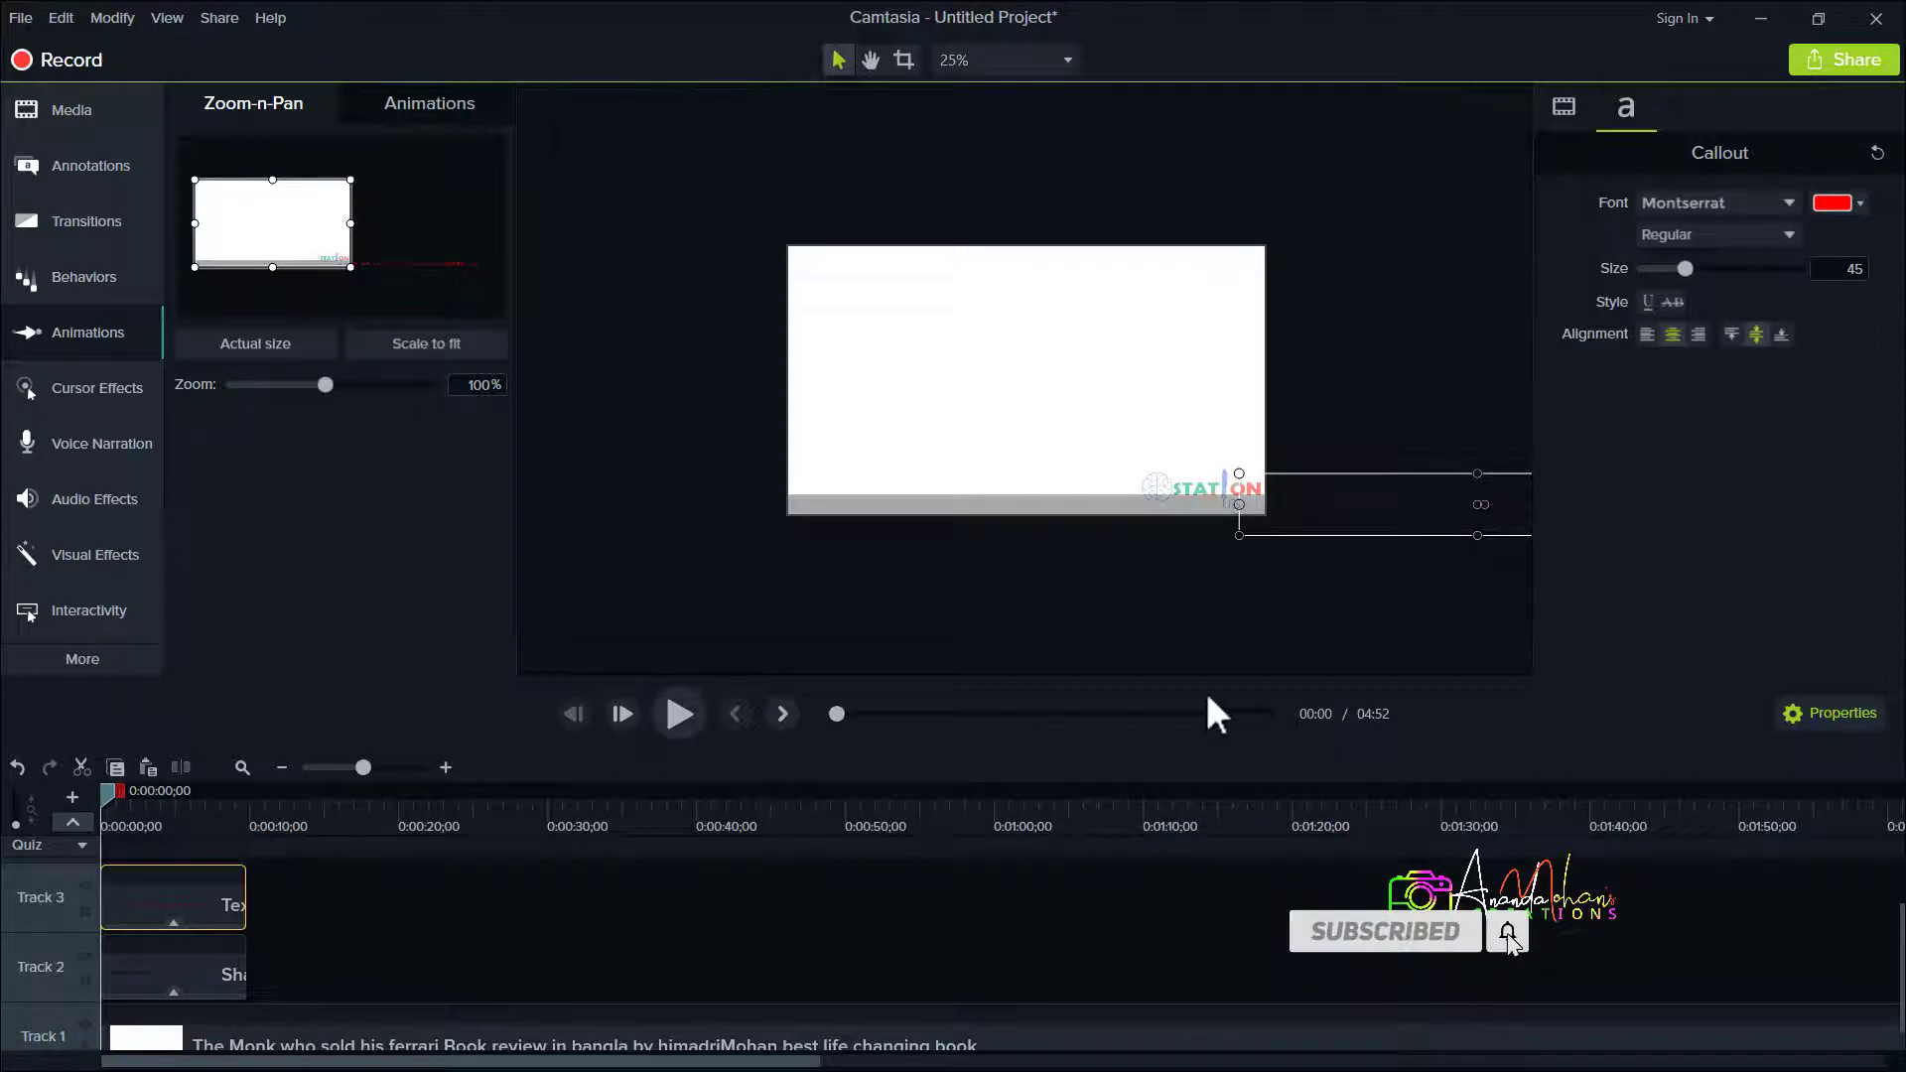
pyautogui.moveTo(1377, 505); pyautogui.dragTo(433, 511)
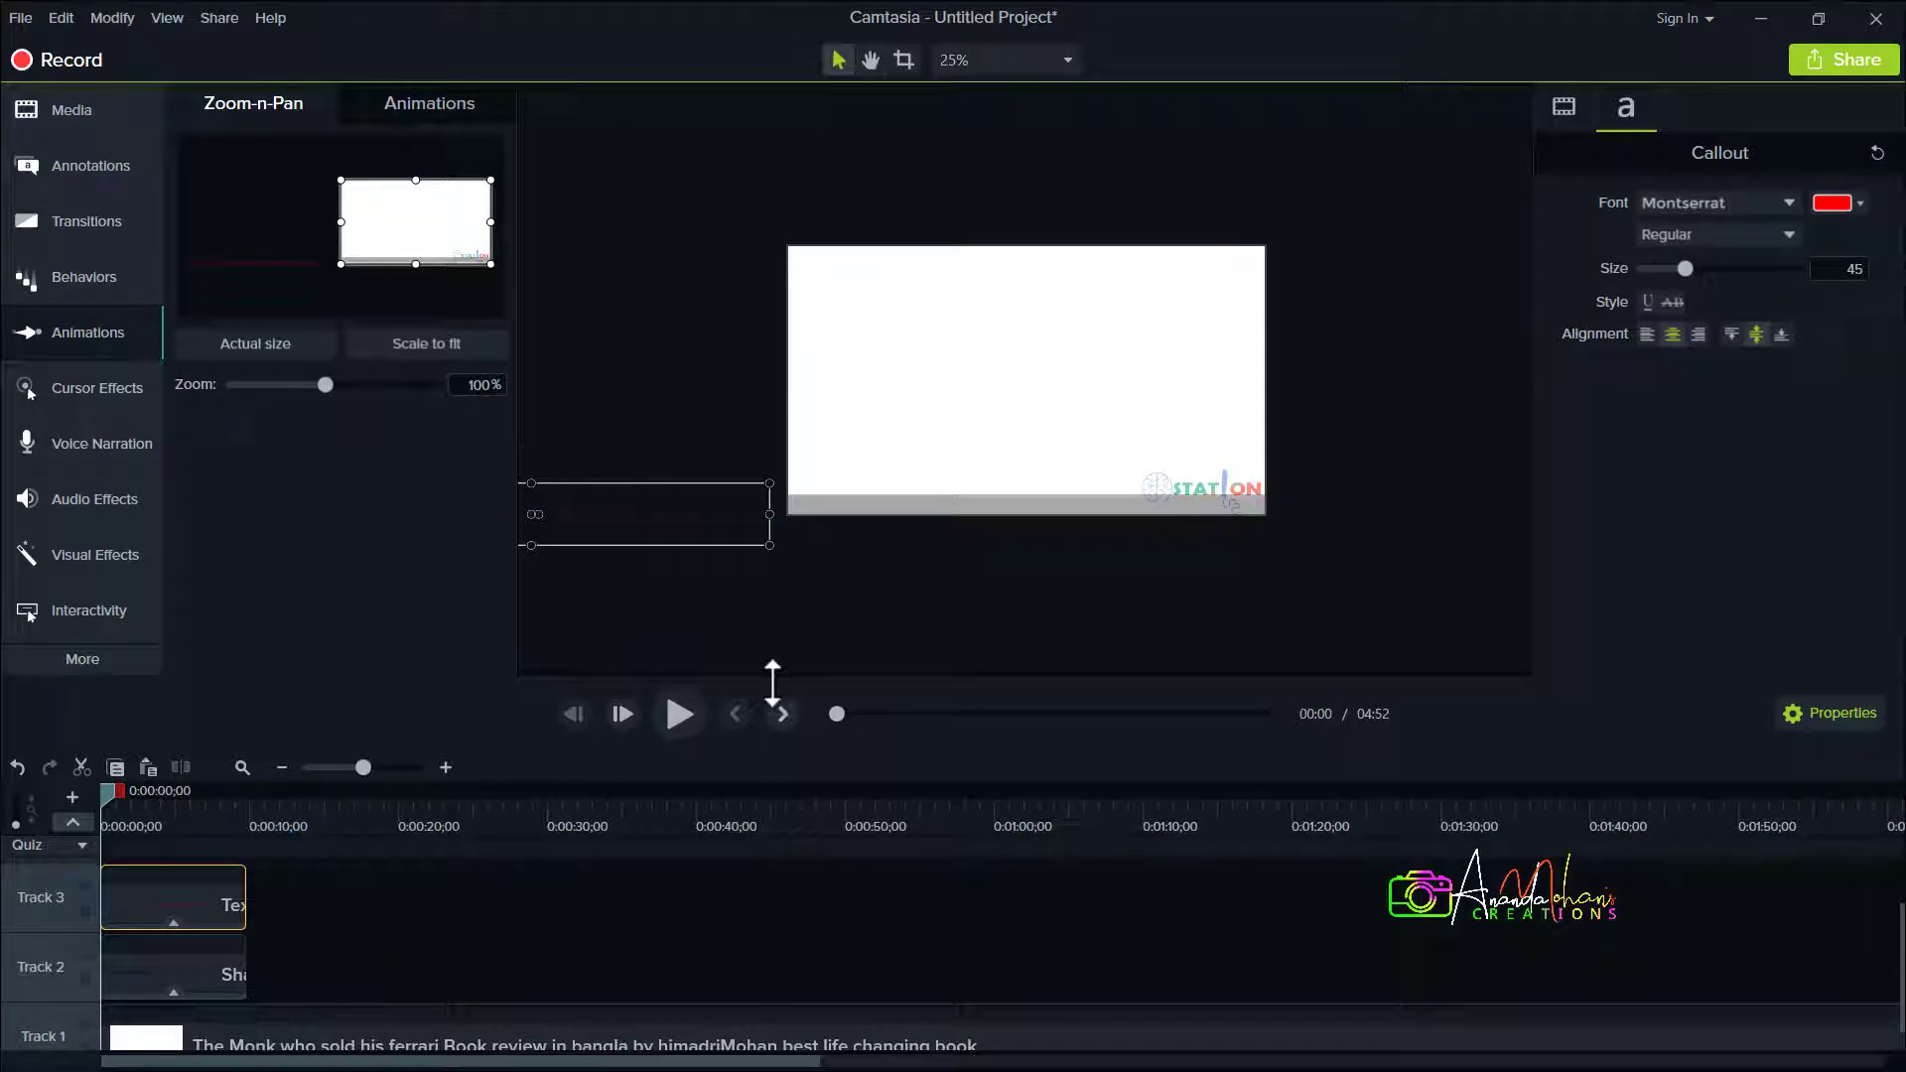
pyautogui.hotkey('ctrl', 'z')
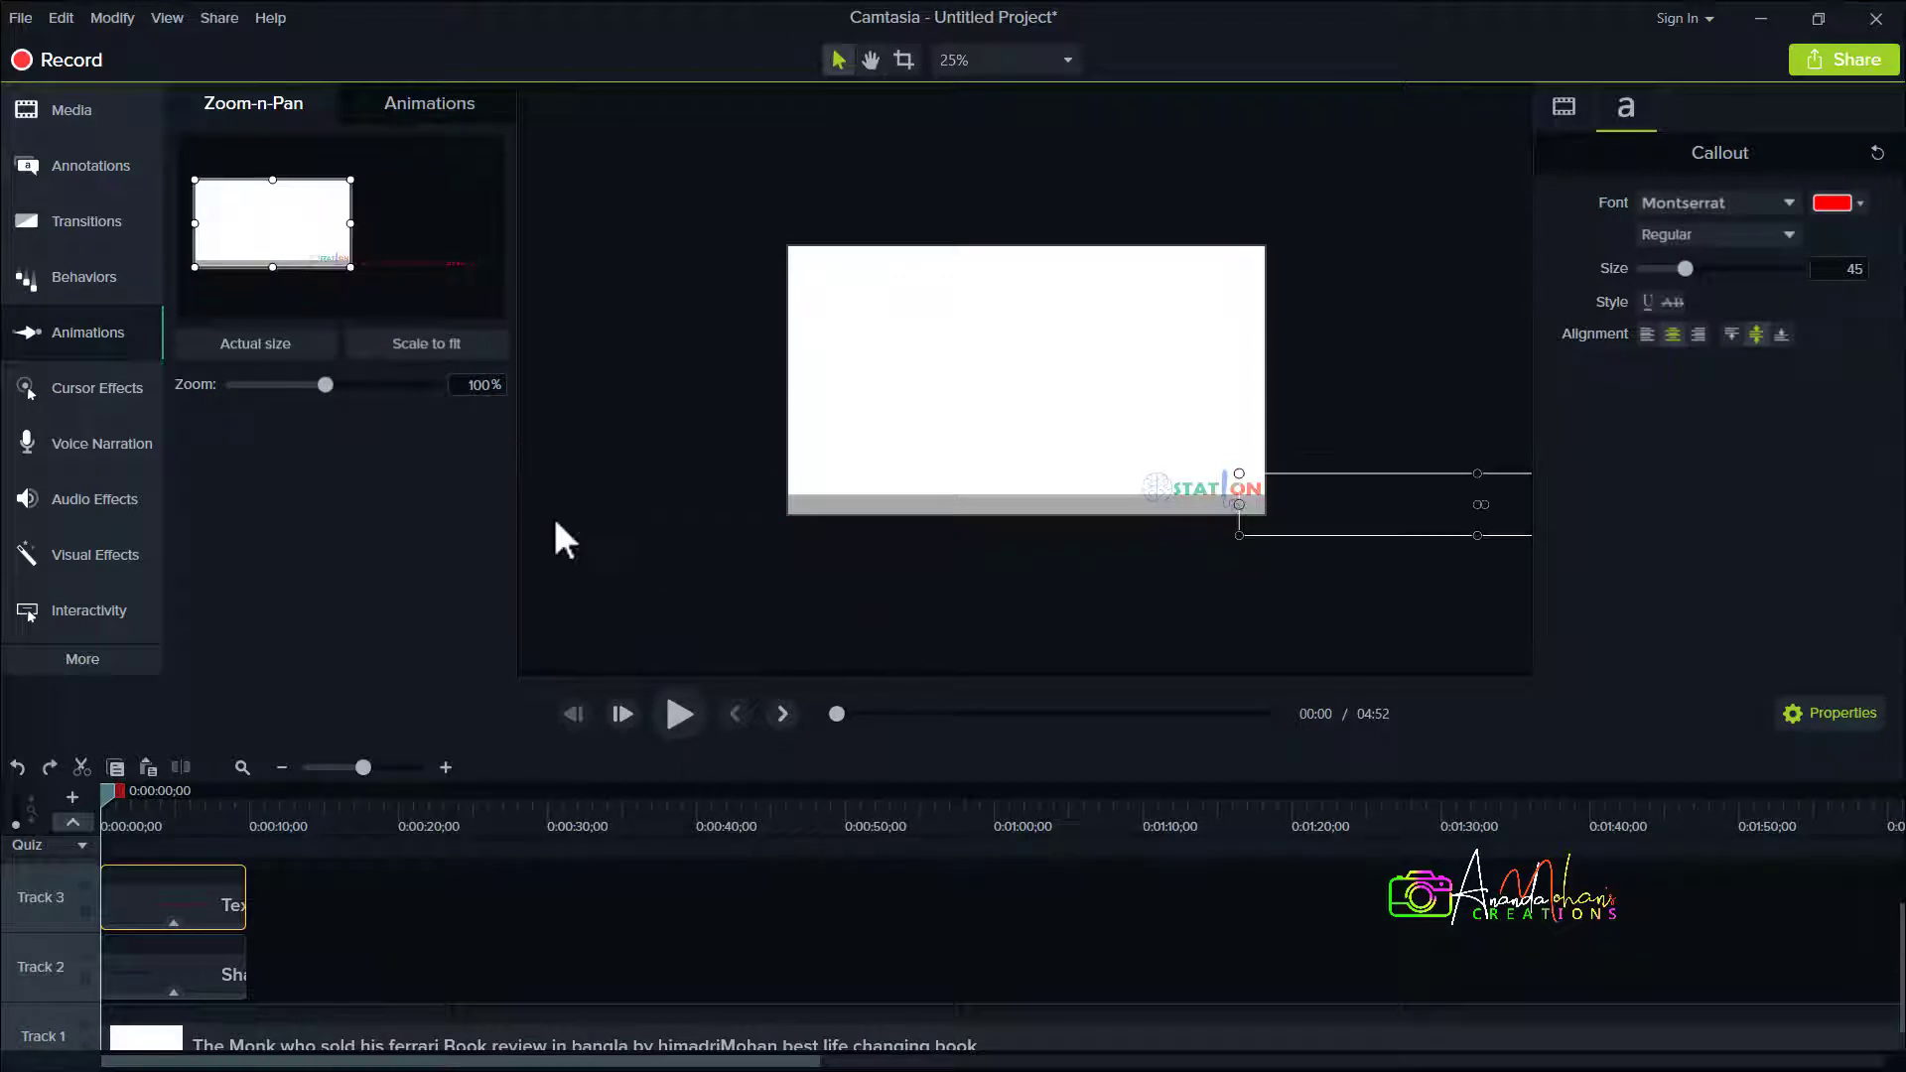
# Add a Custom animation near the start of the caption clip, and set its start position just outside the canvas's left edge at 0:00:00;10.
pyautogui.click(425, 104)
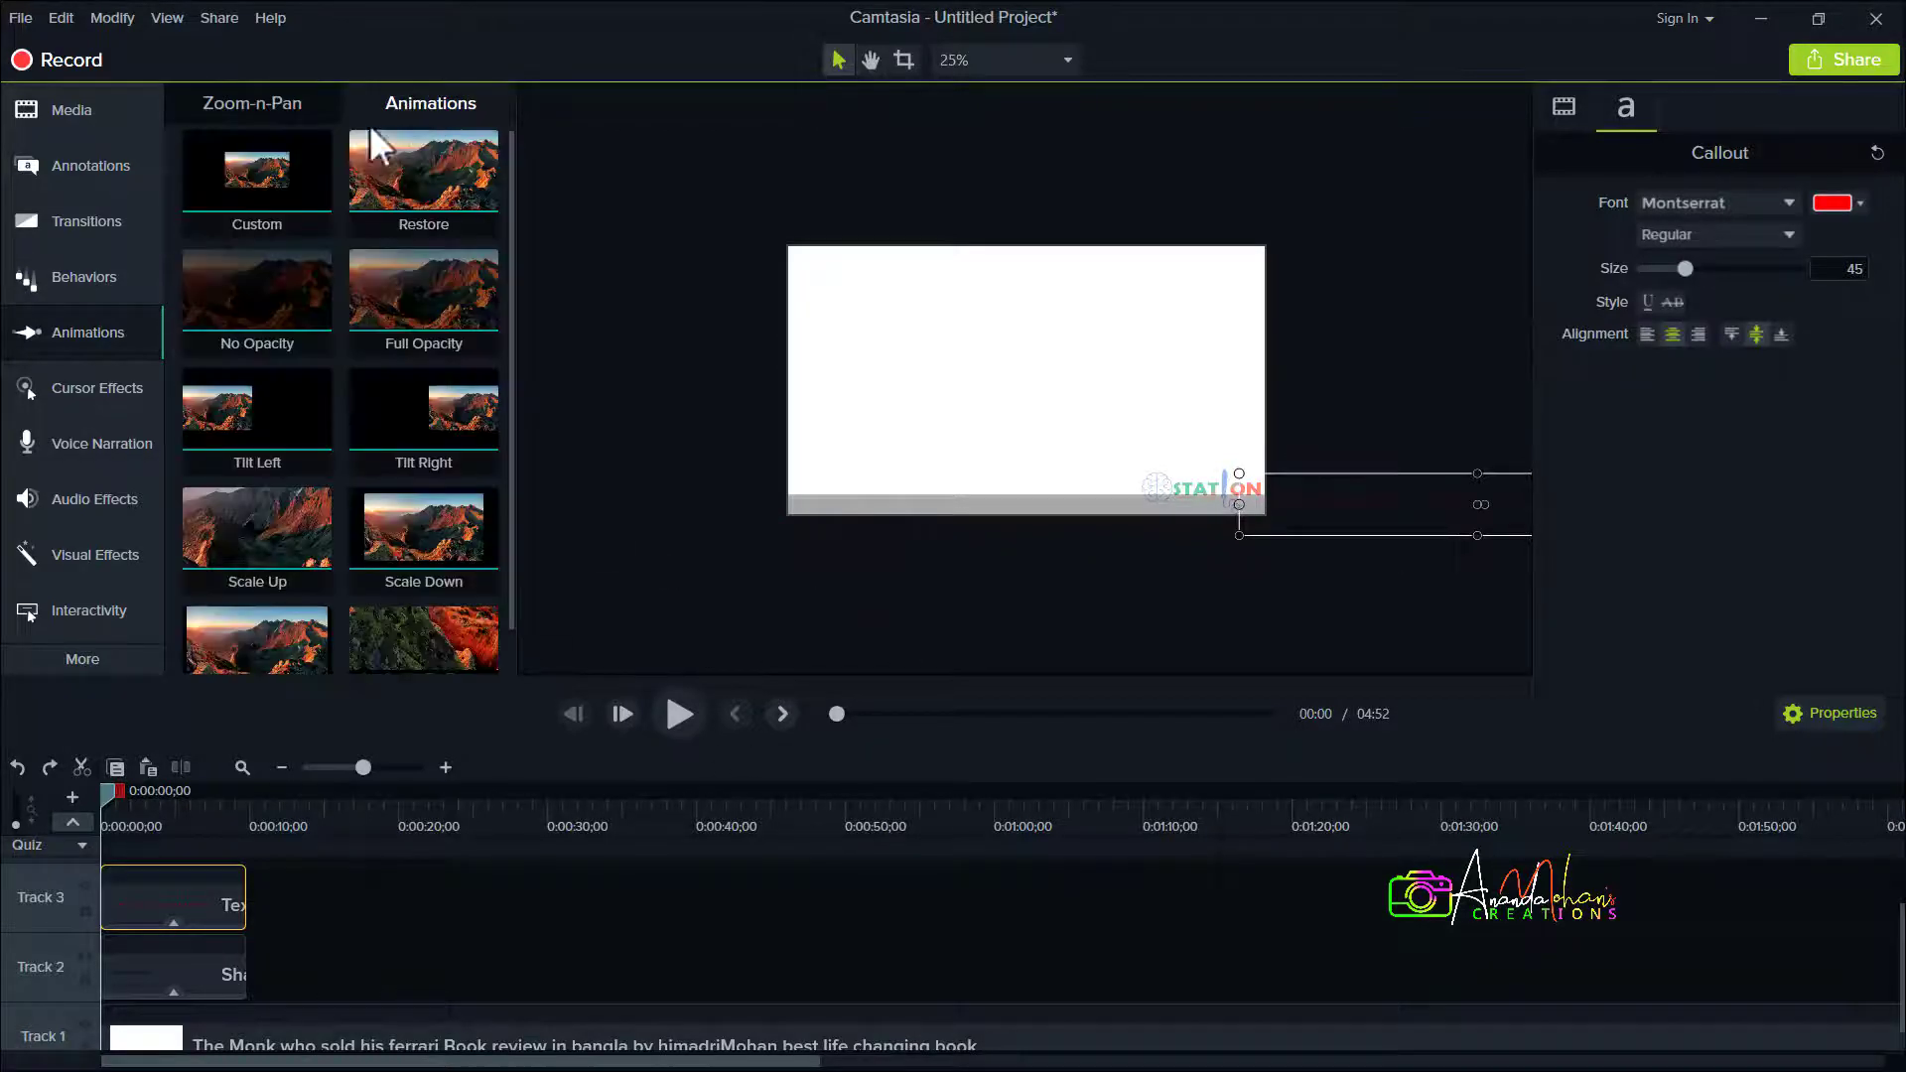
pyautogui.moveTo(281, 179)
pyautogui.mouseDown()
pyautogui.moveTo(200, 808)
pyautogui.moveTo(207, 915)
pyautogui.moveTo(131, 908)
pyautogui.mouseUp()
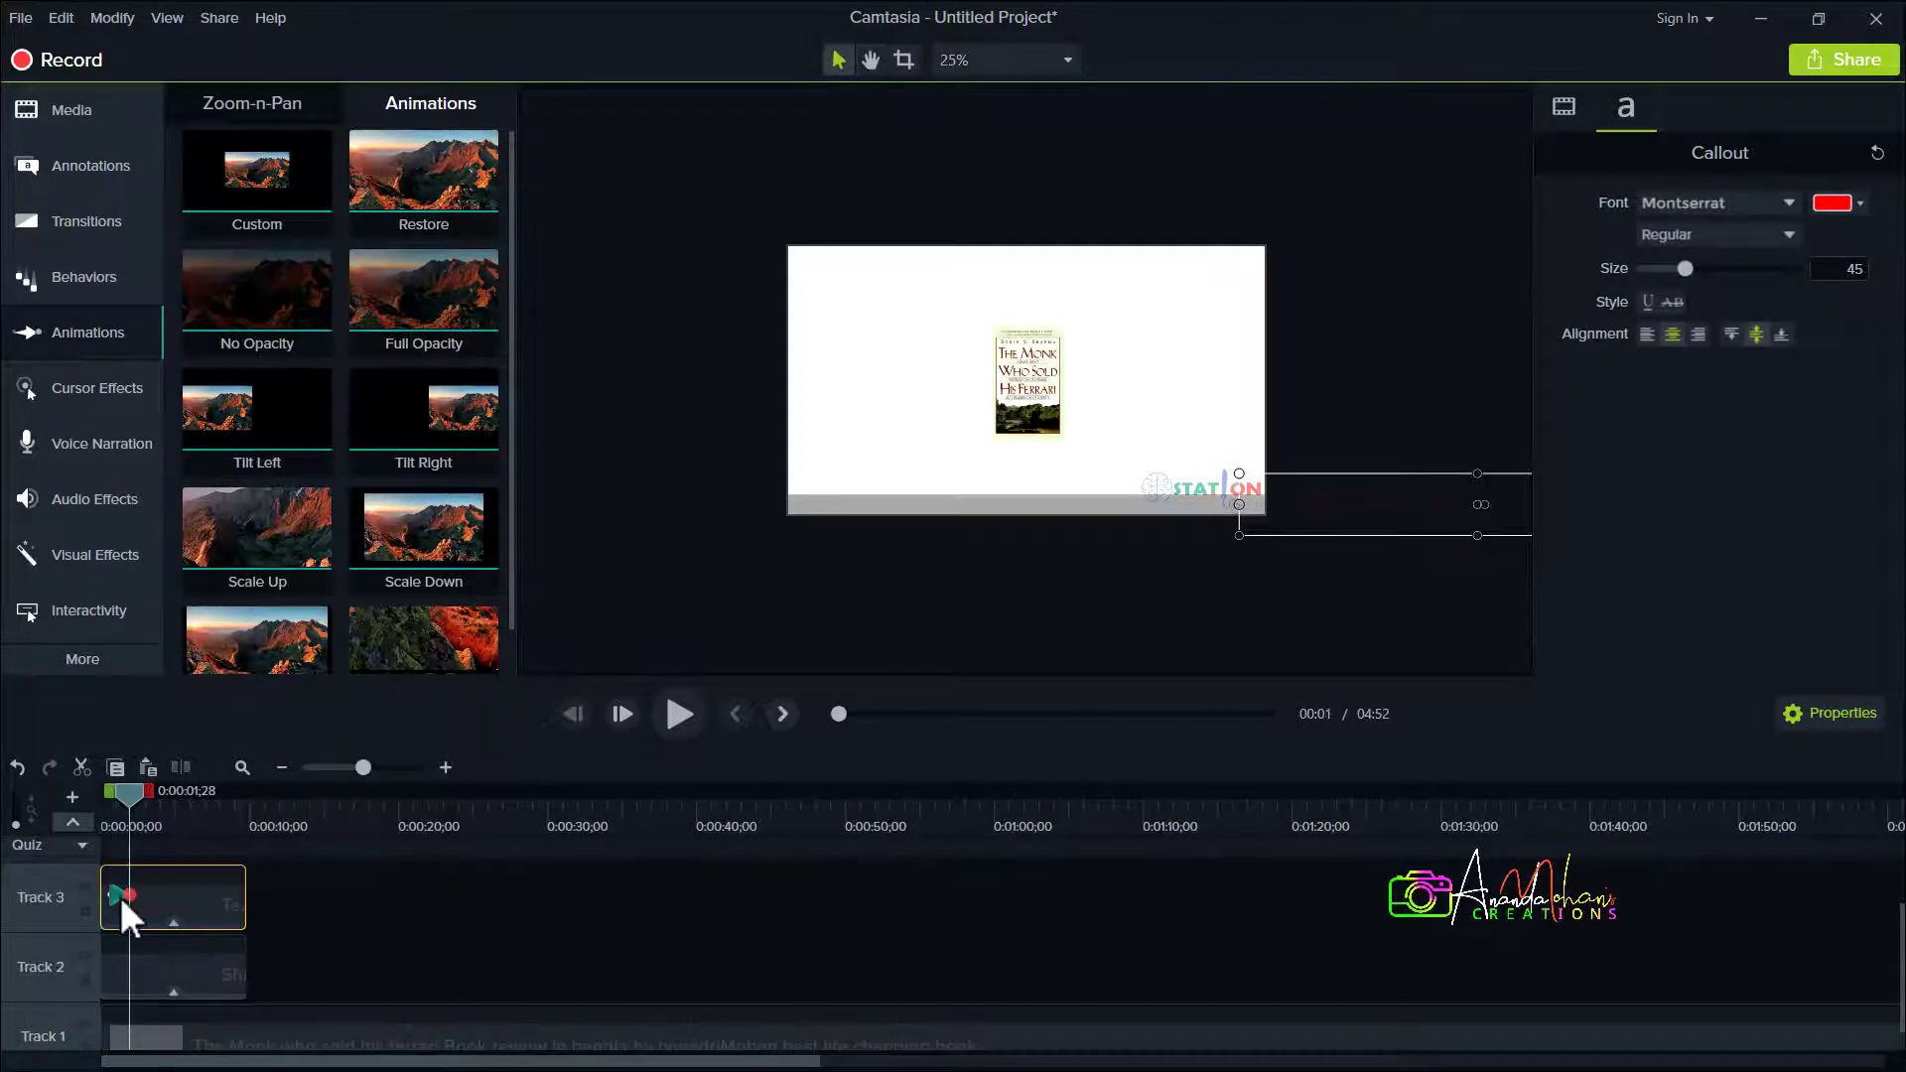
pyautogui.click(121, 896)
pyautogui.moveTo(119, 796); pyautogui.dragTo(107, 801)
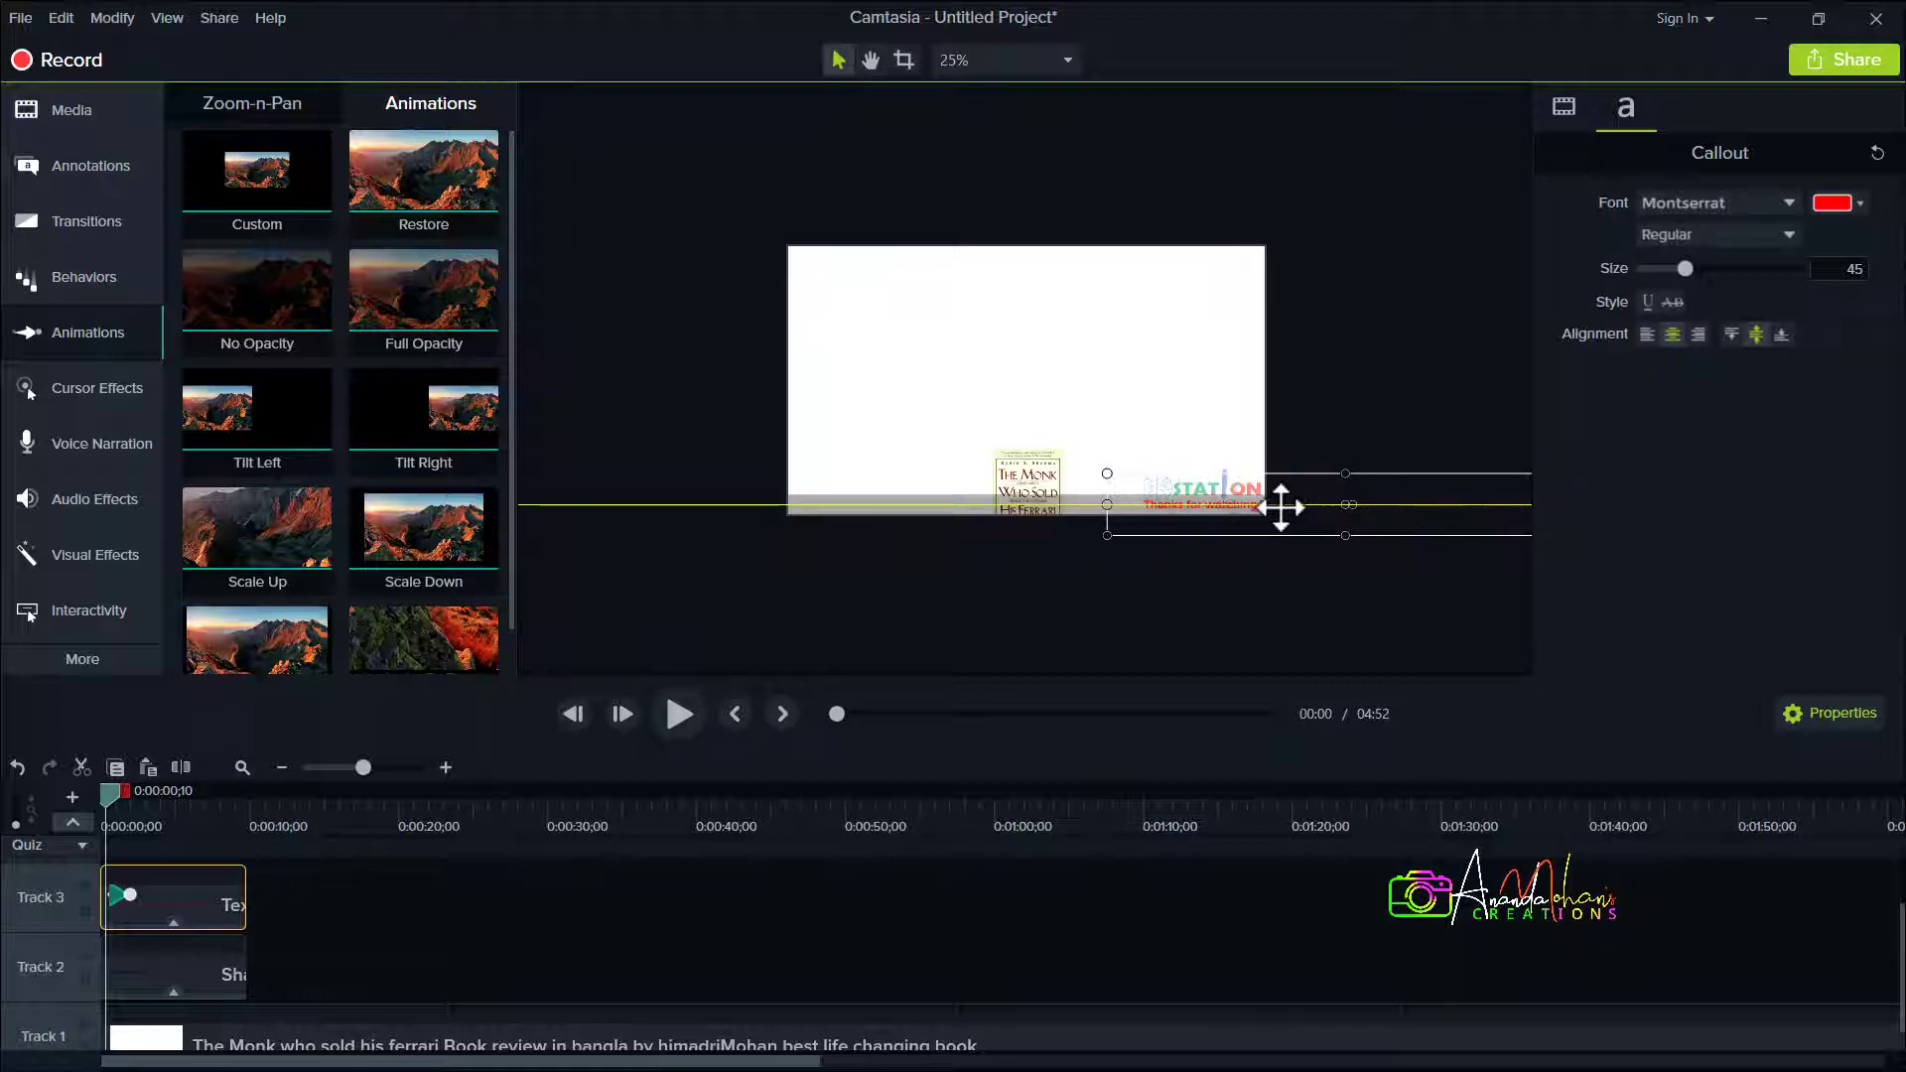
pyautogui.moveTo(1237, 506); pyautogui.dragTo(653, 505)
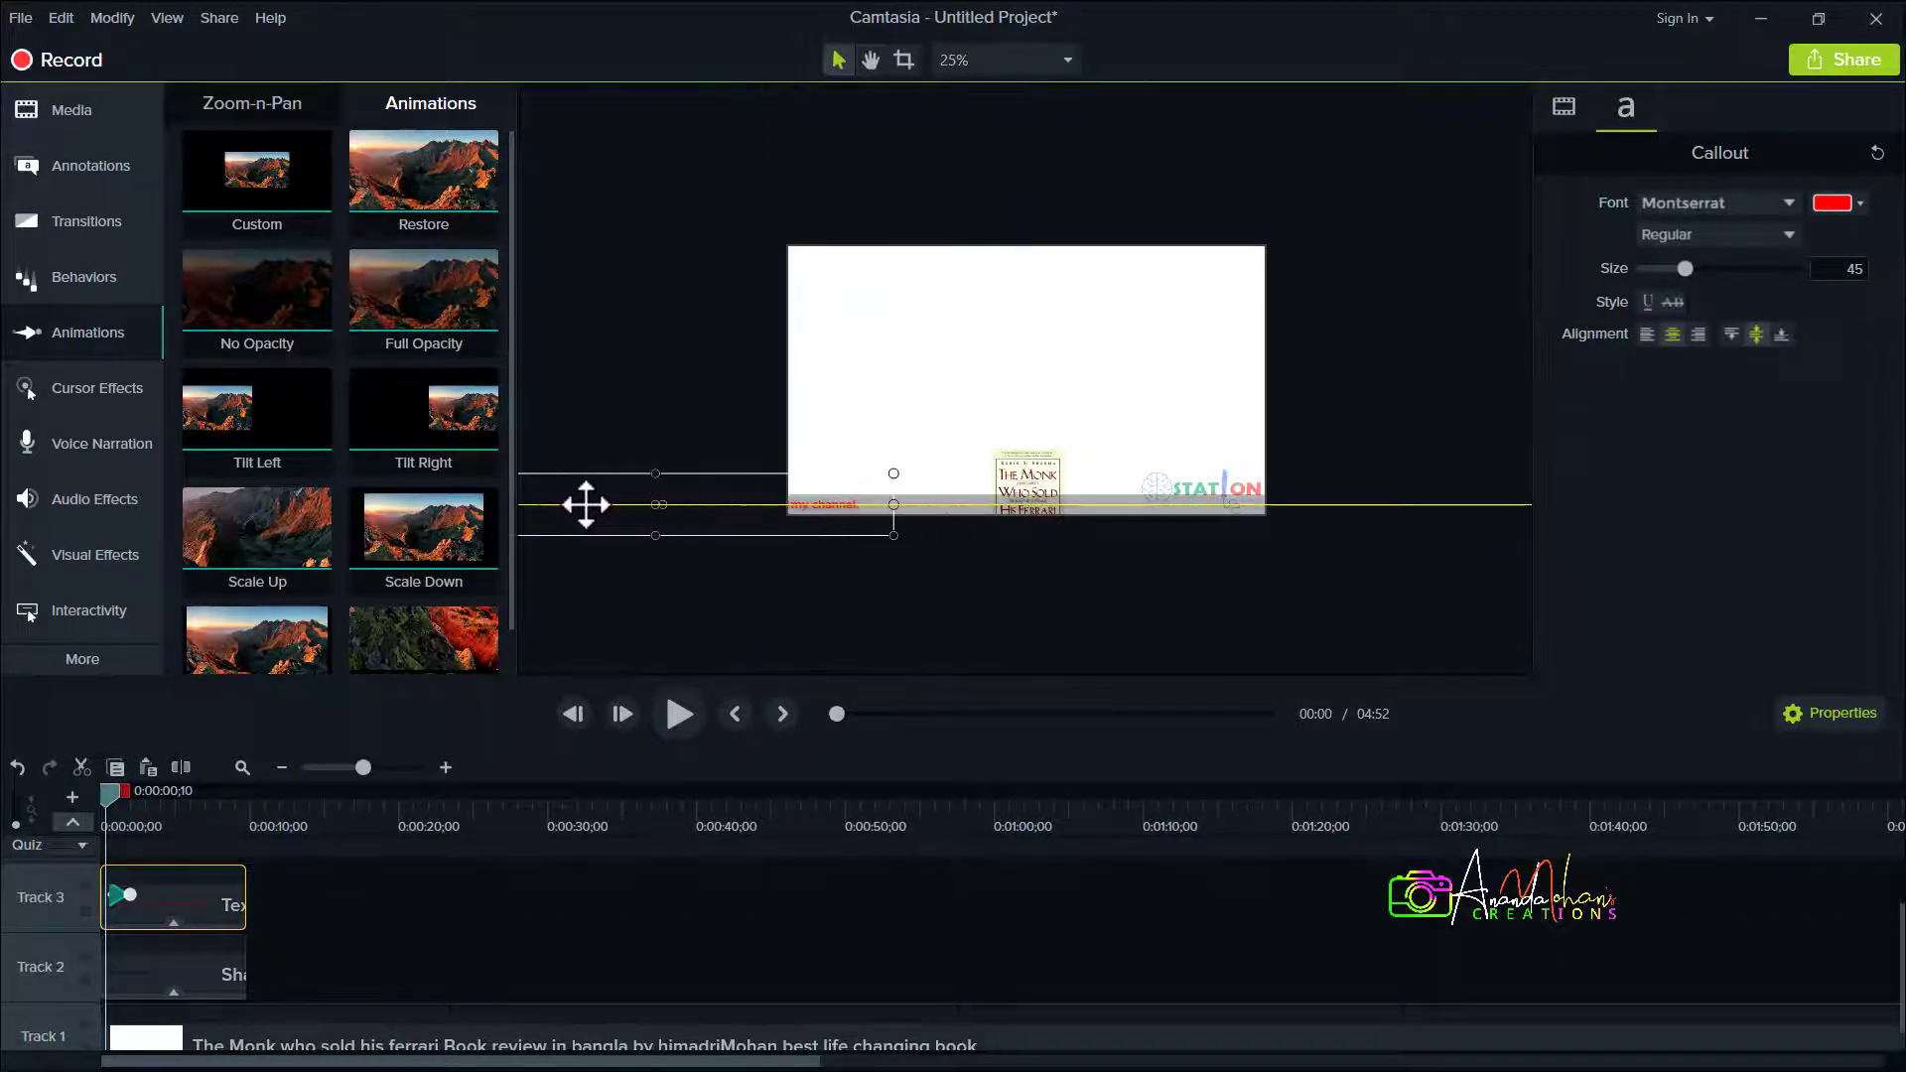
pyautogui.moveTo(498, 501); pyautogui.dragTo(498, 503)
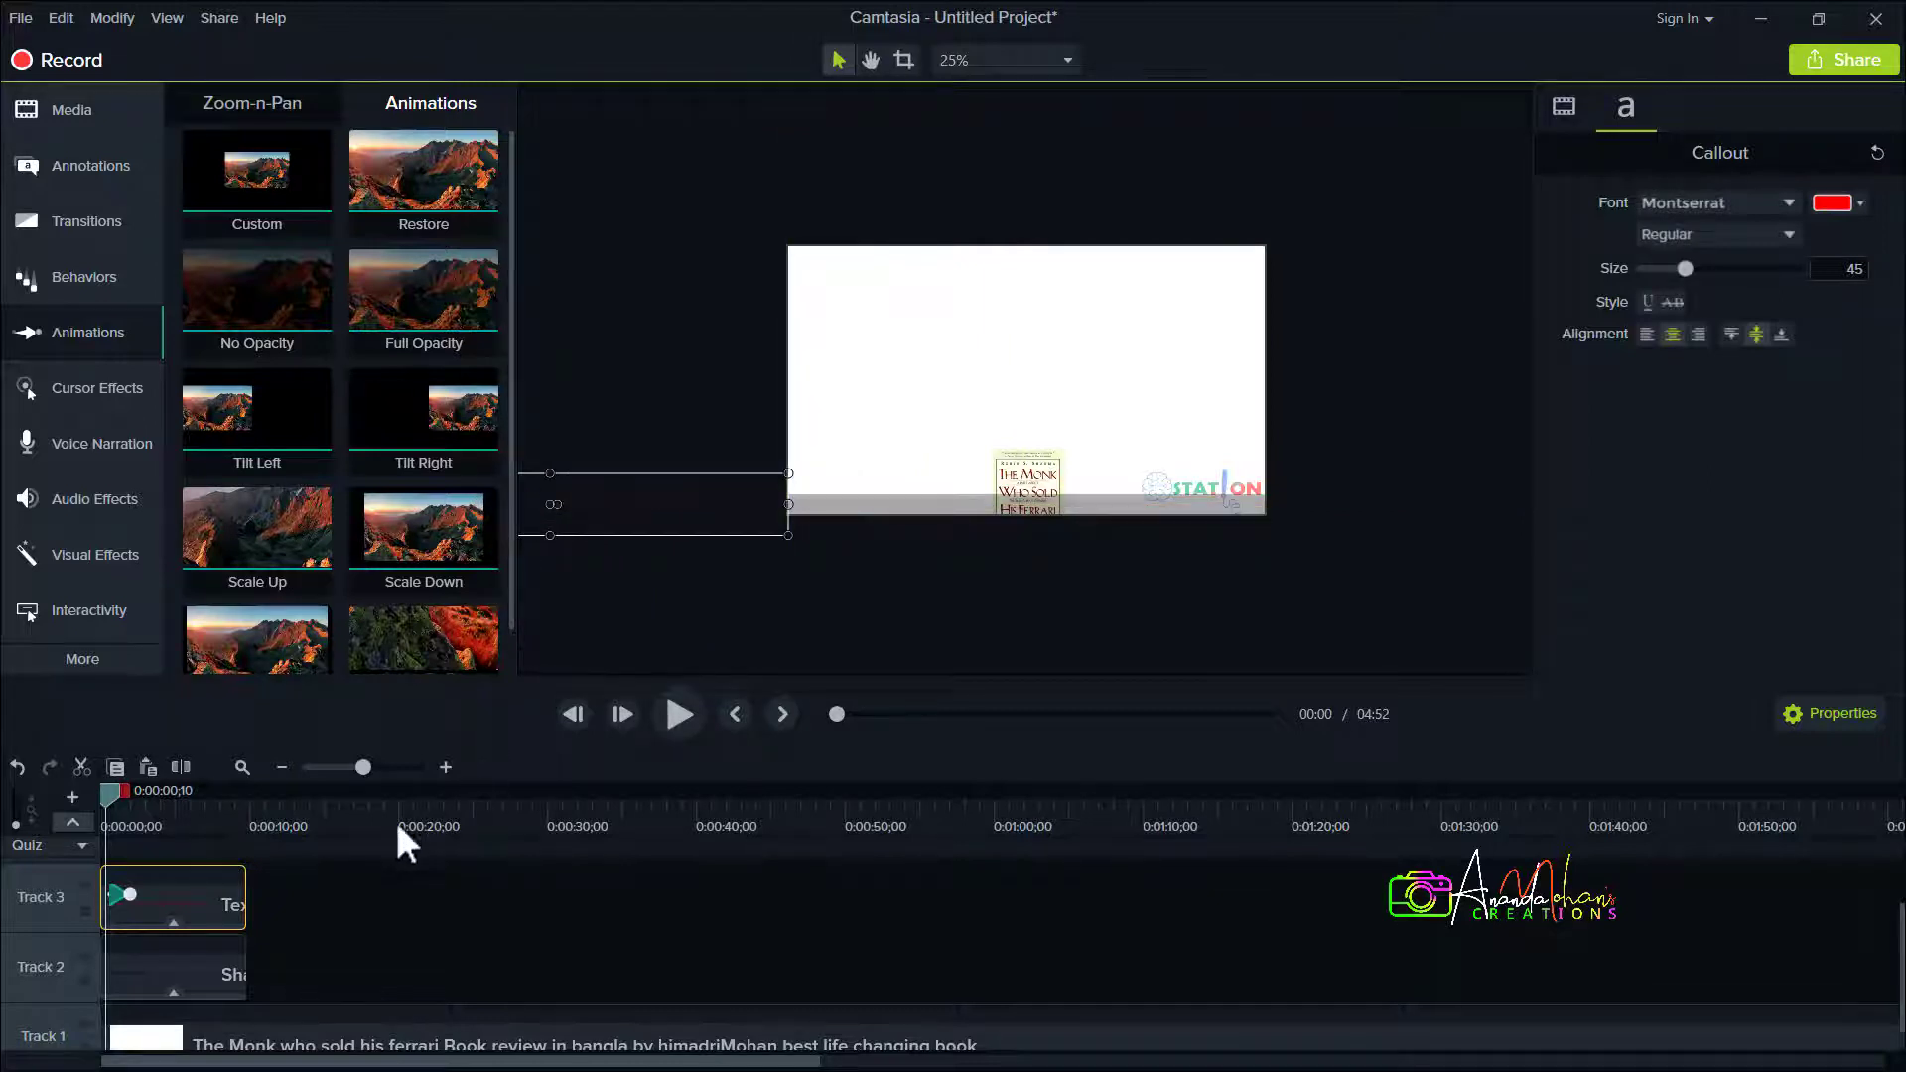
# Play back the caption's animation briefly, then deselect the caption and fit the canvas to the view.
pyautogui.click(687, 719)
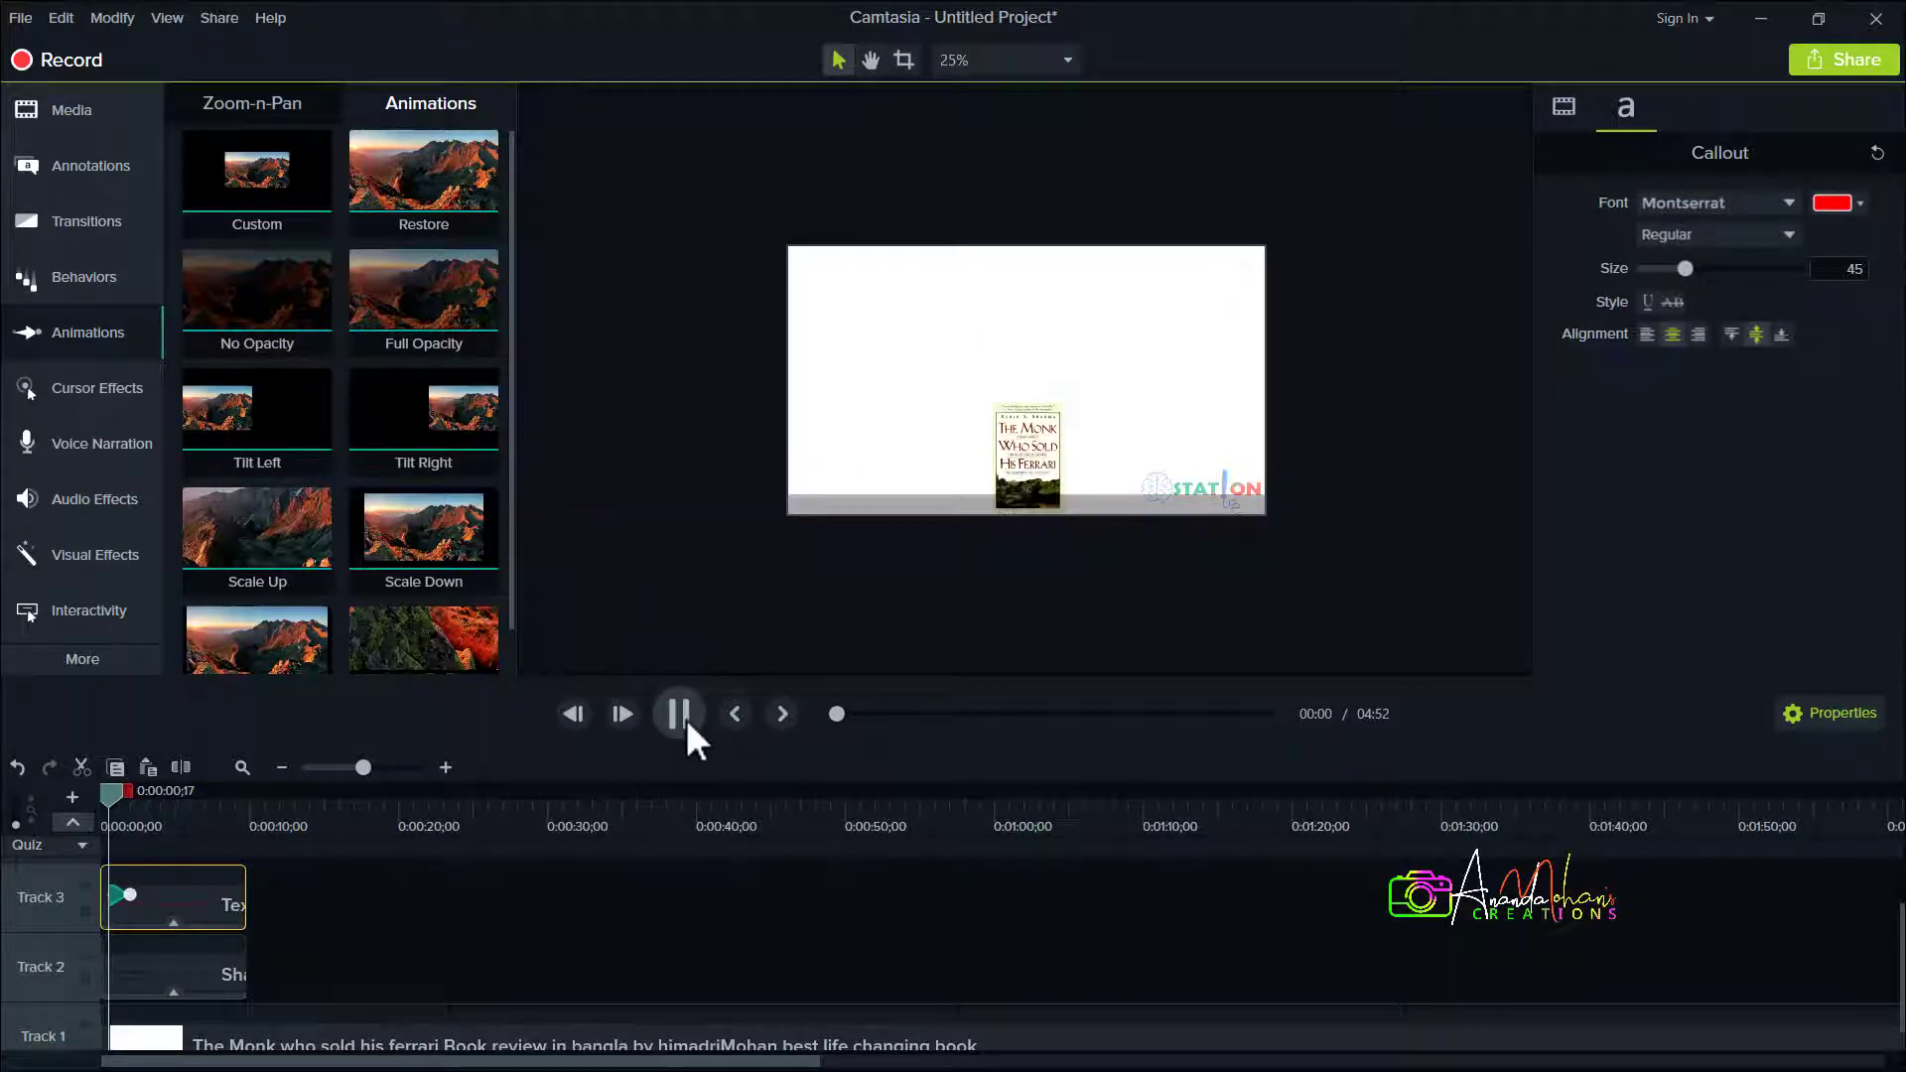
pyautogui.click(681, 719)
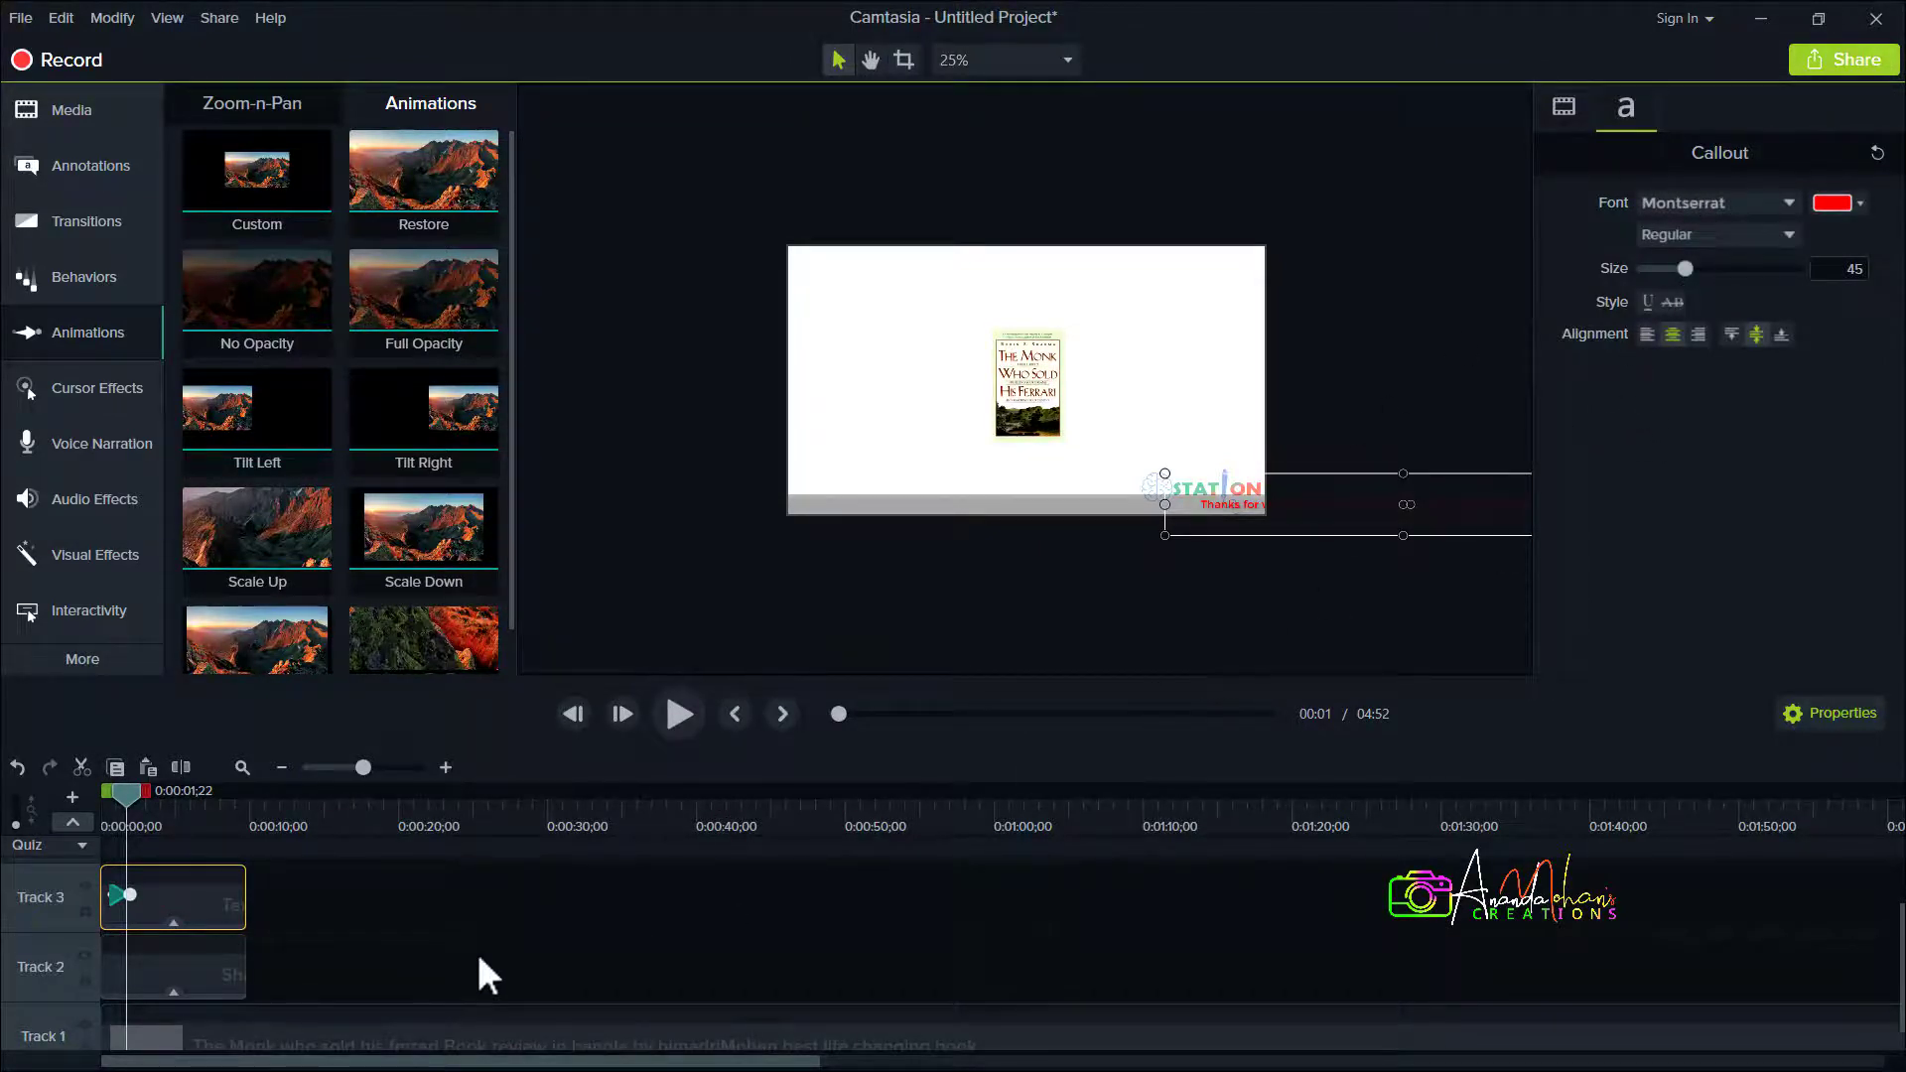
pyautogui.click(354, 959)
pyautogui.click(1011, 64)
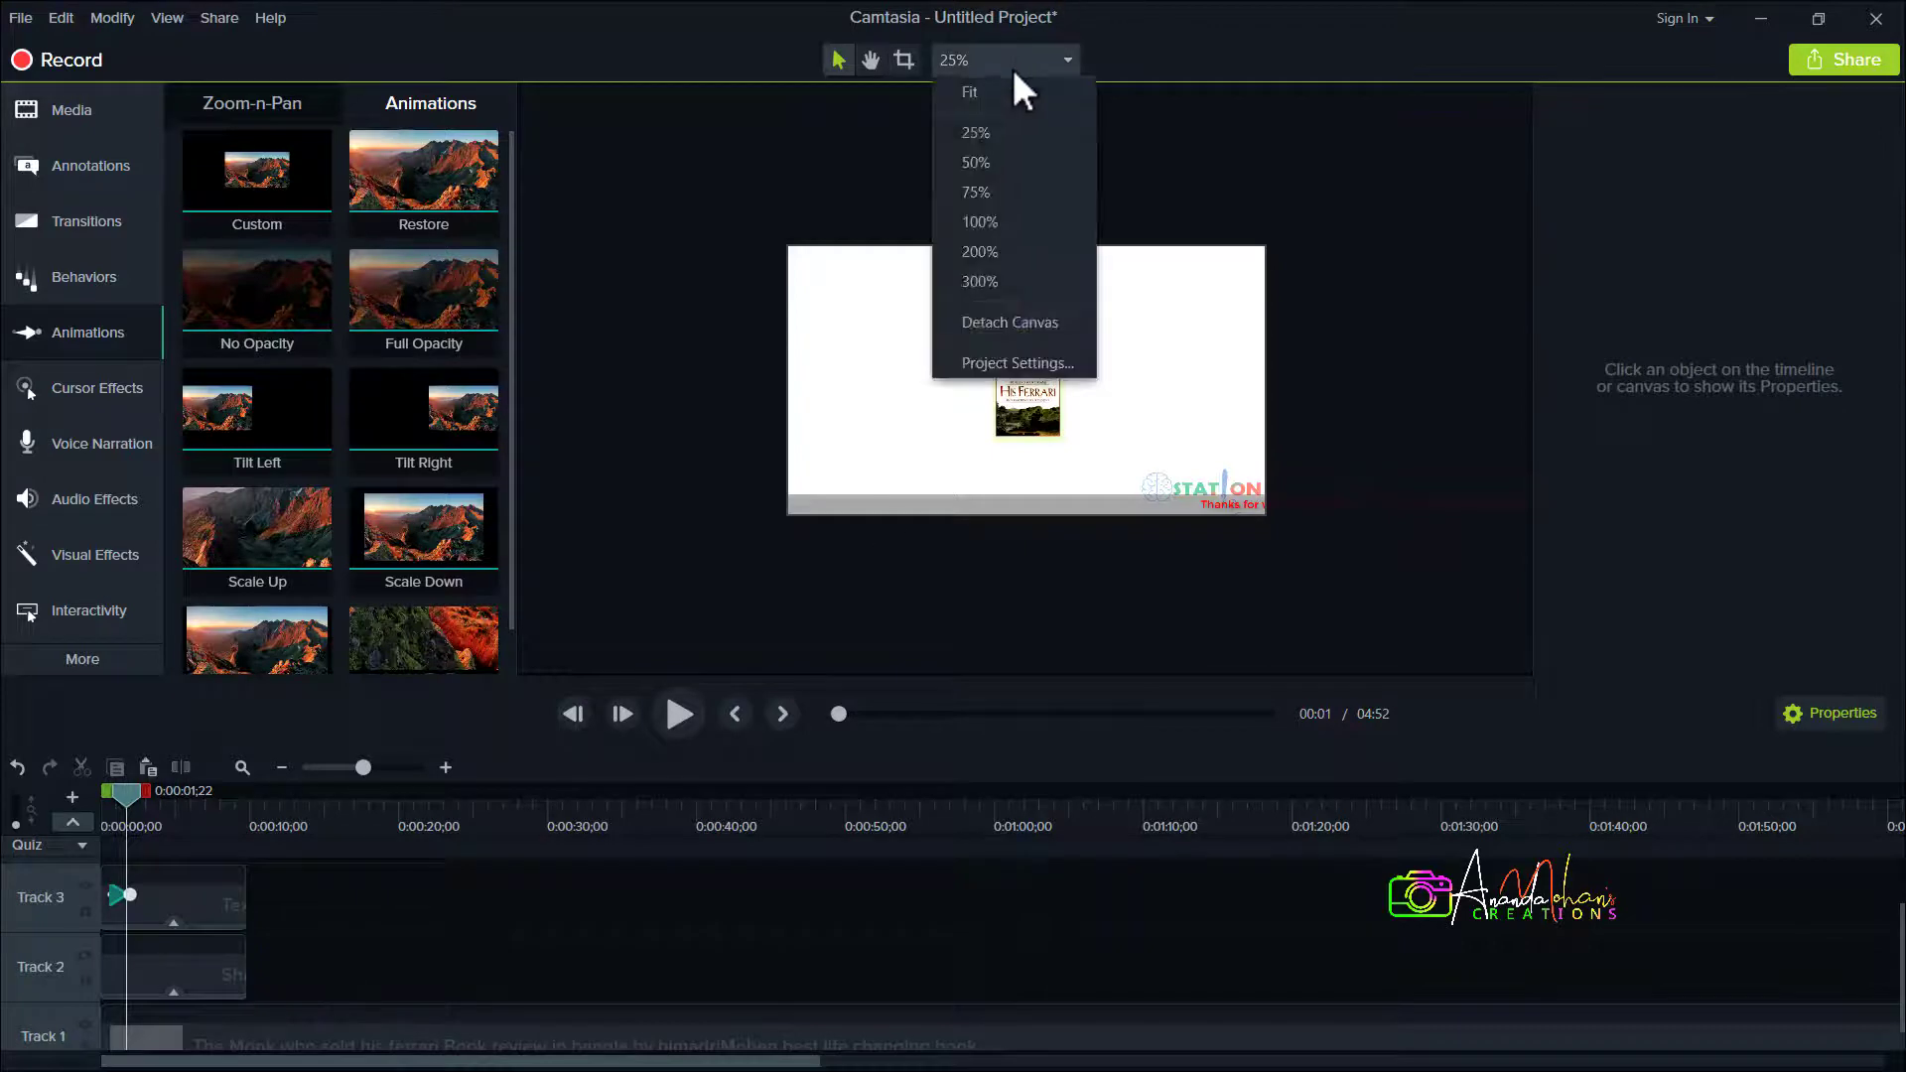
pyautogui.click(991, 98)
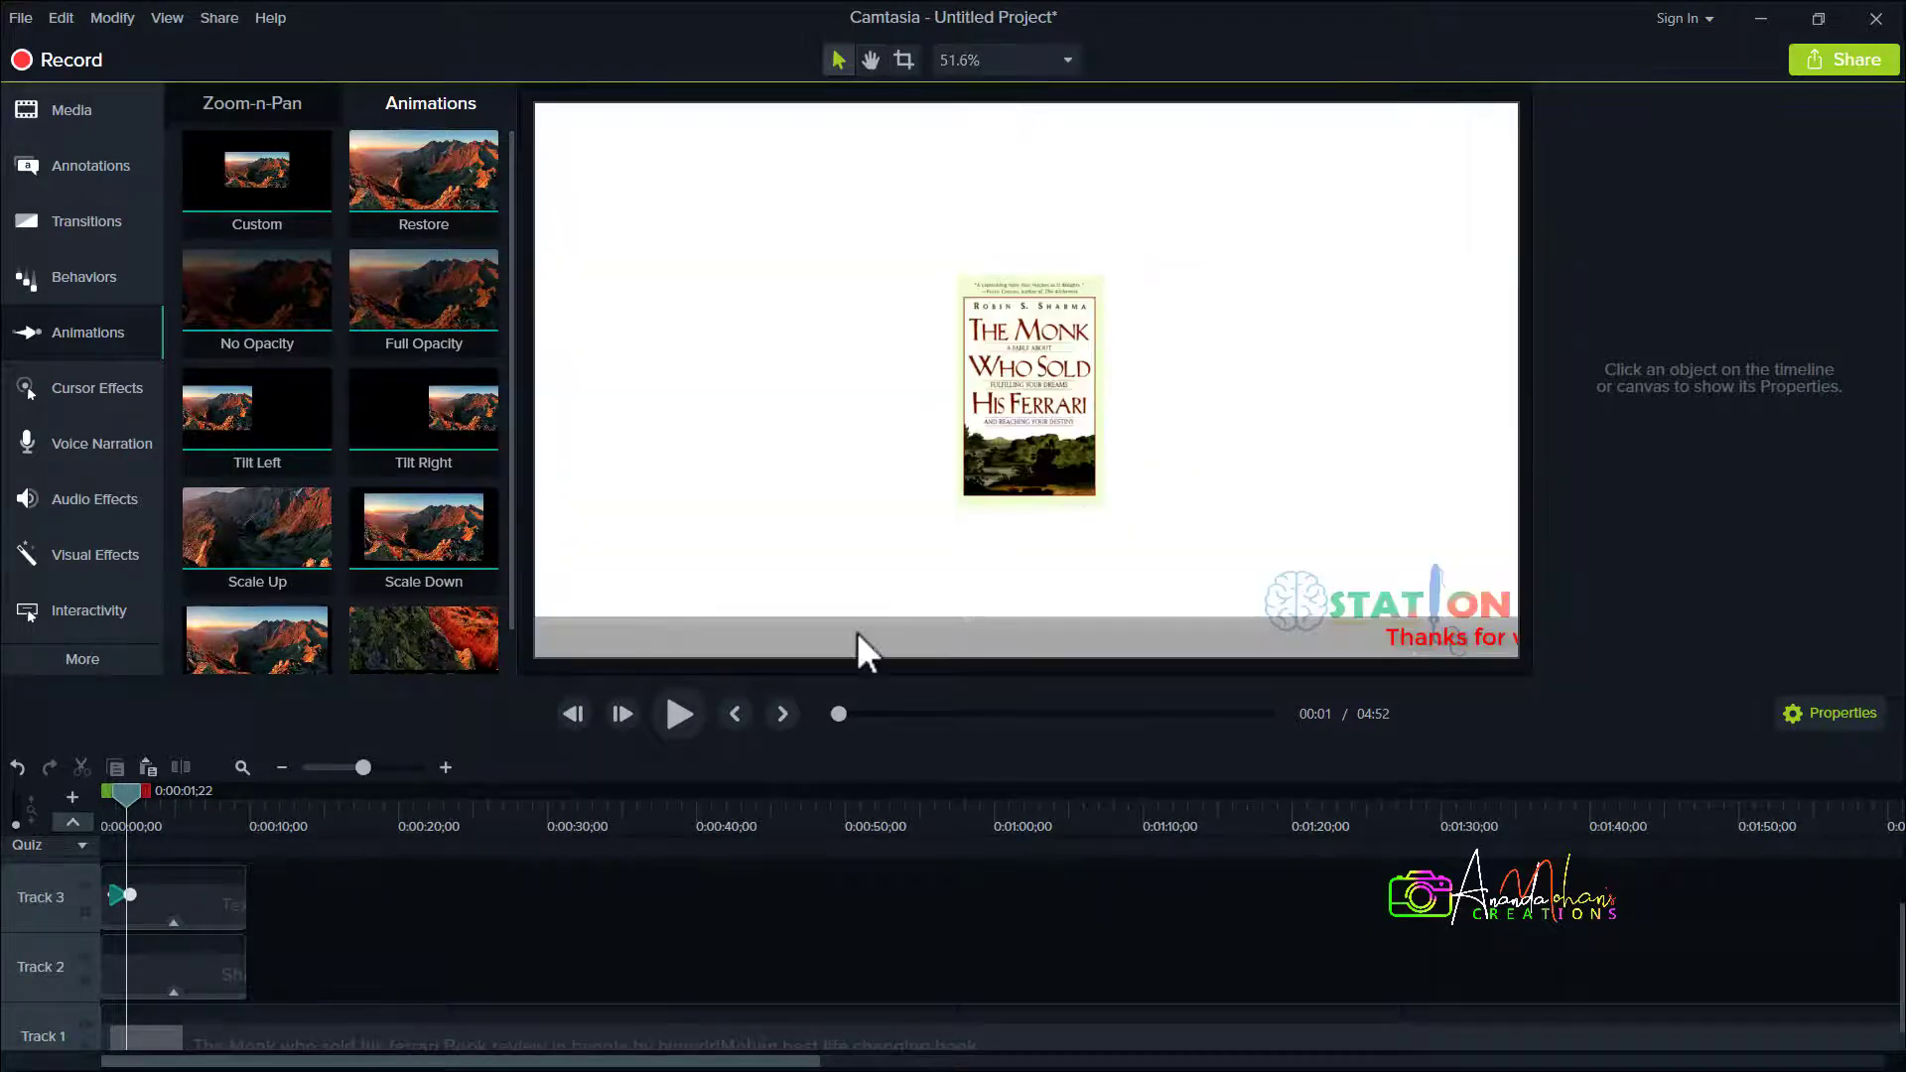
# Mute the video clip on Track 1 by setting its audio gain to 0%, and preview the project from the beginning.
pyautogui.click(386, 995)
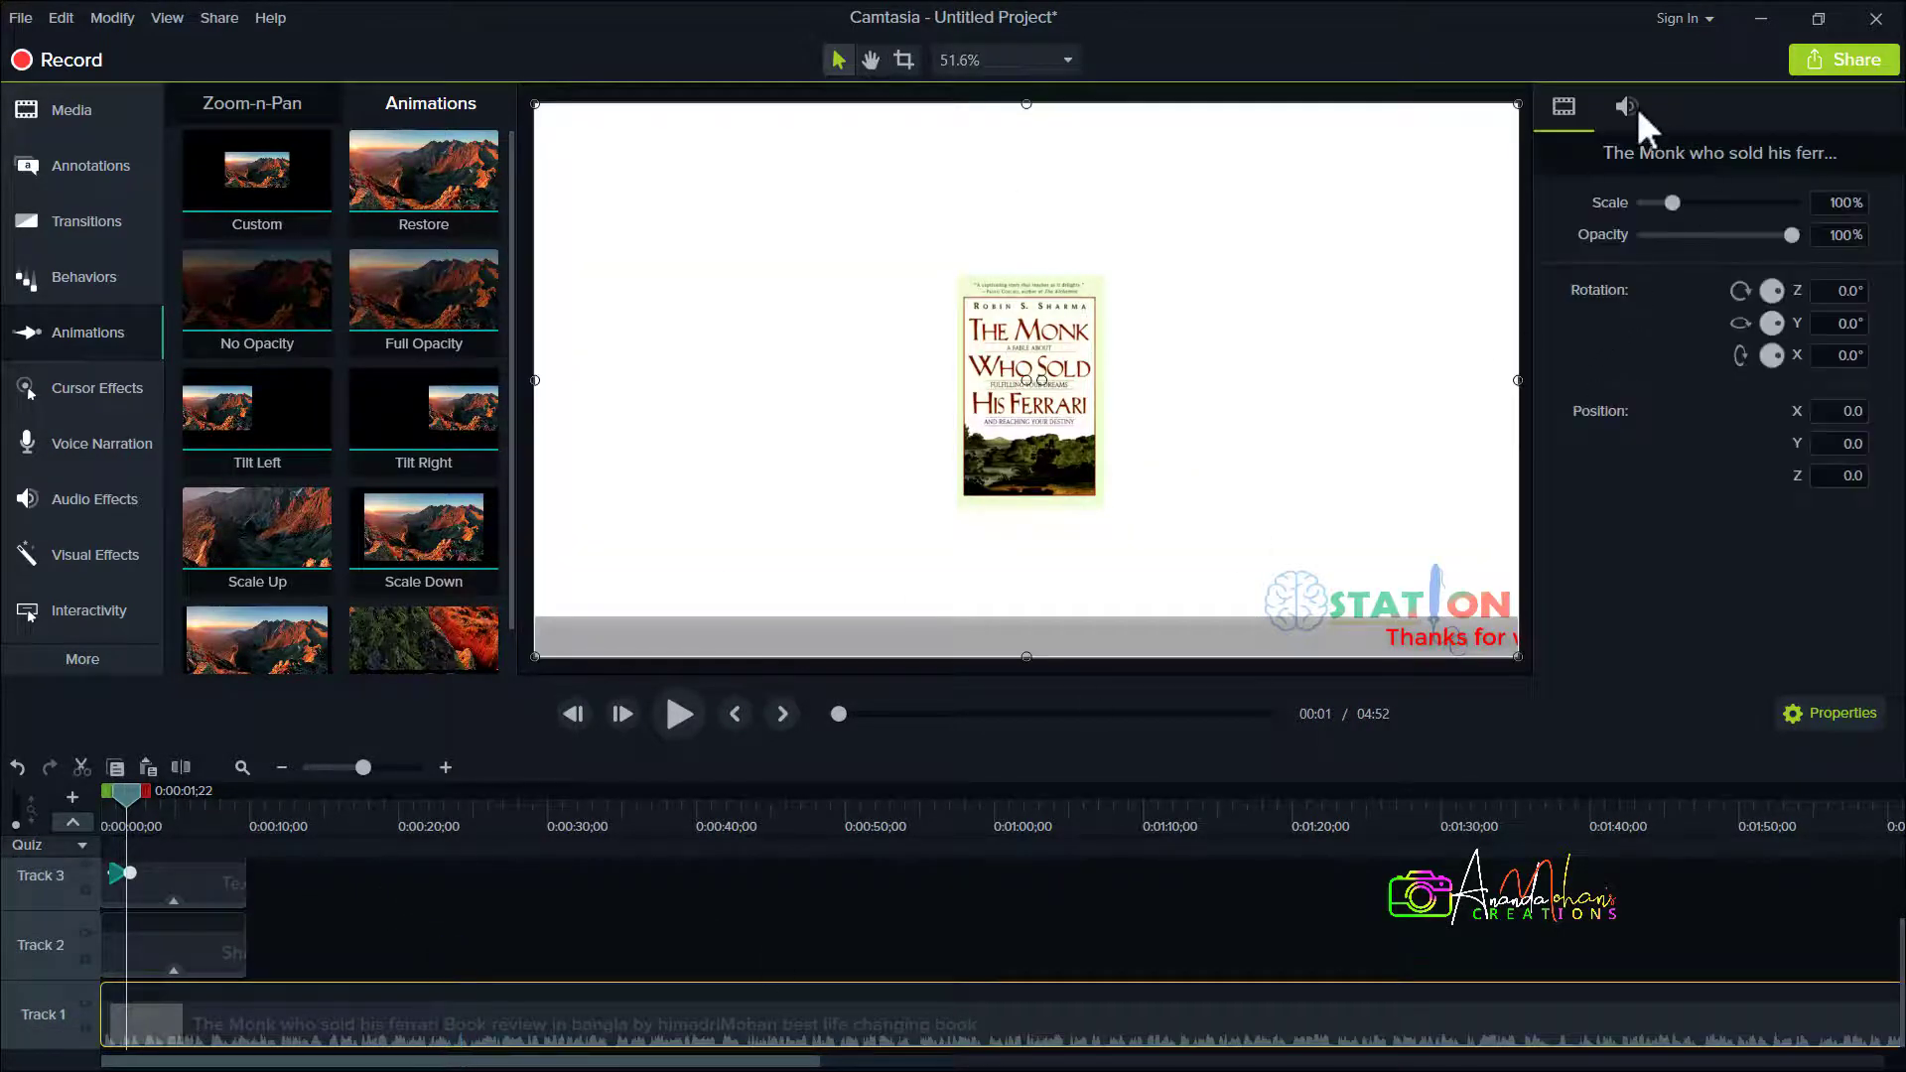
pyautogui.click(1628, 107)
pyautogui.moveTo(1720, 211); pyautogui.dragTo(1613, 224)
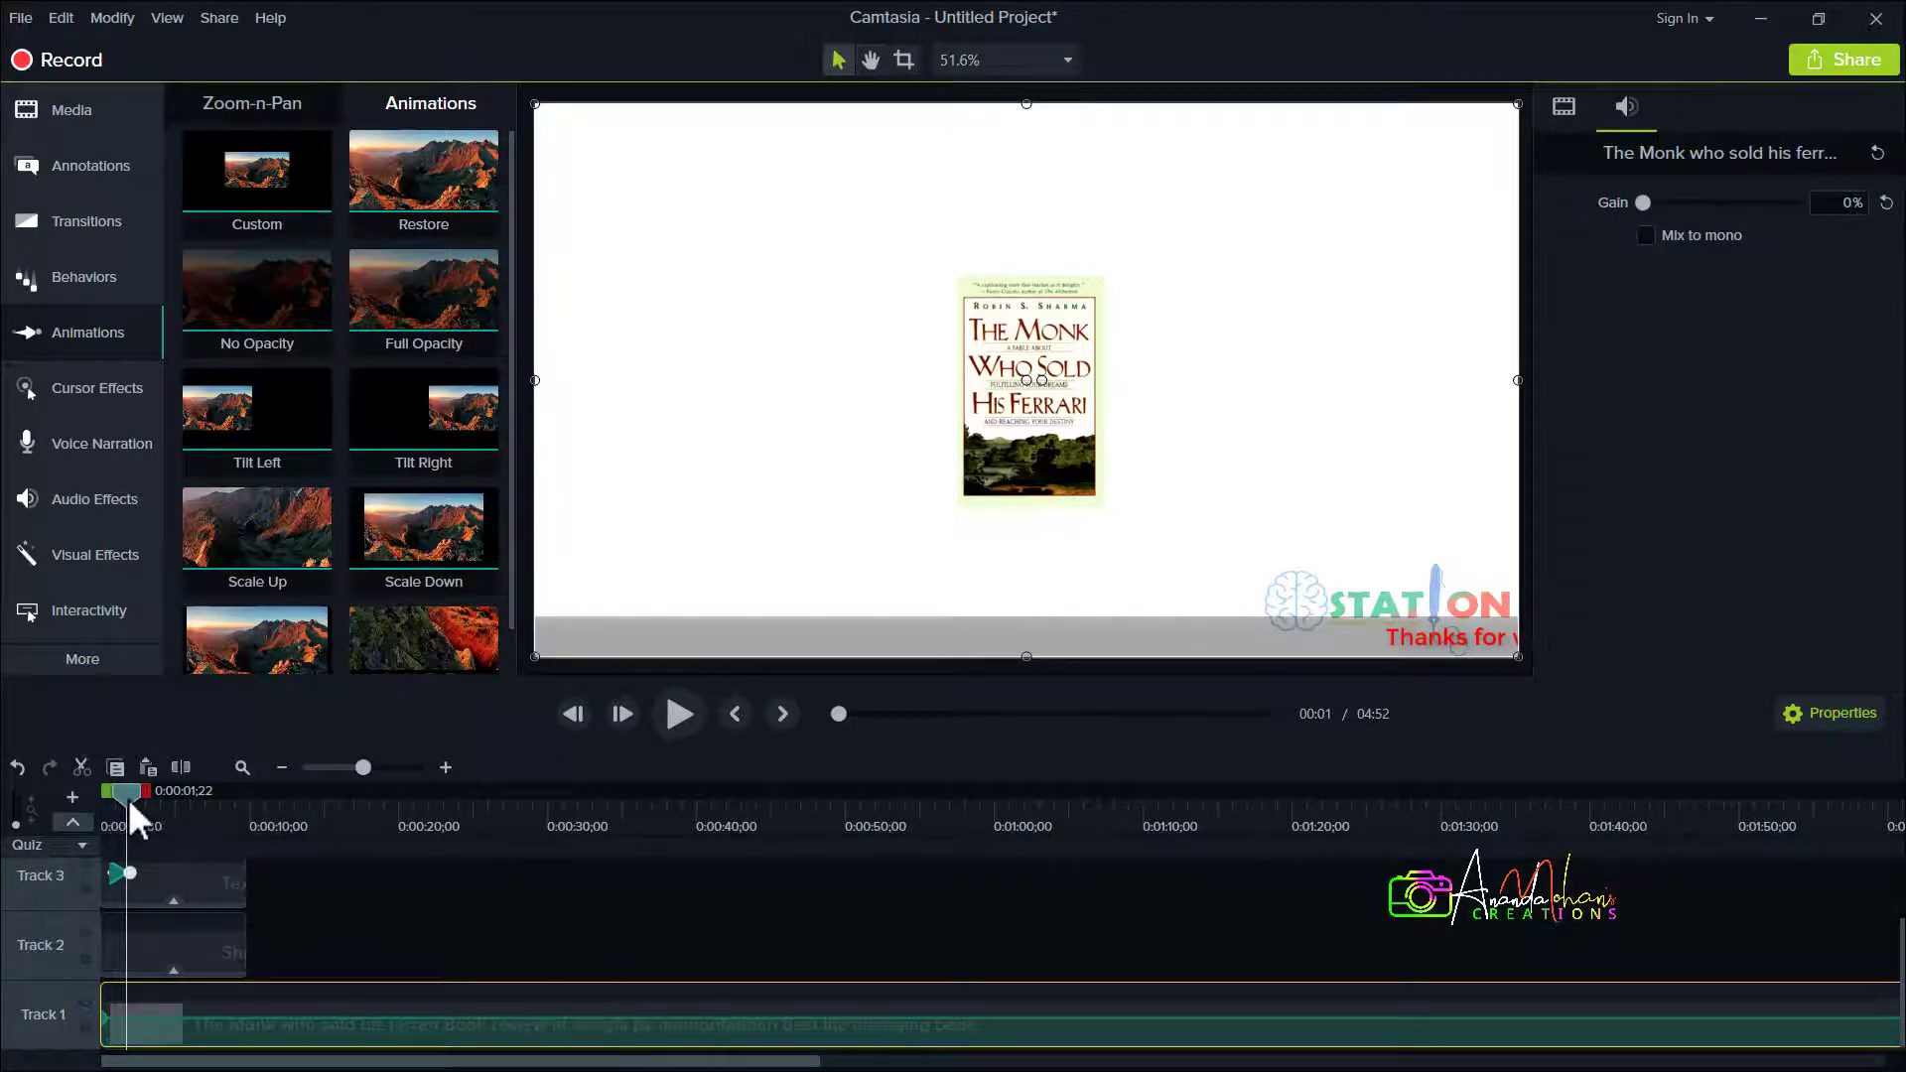
pyautogui.moveTo(128, 799); pyautogui.dragTo(82, 797)
pyautogui.click(363, 921)
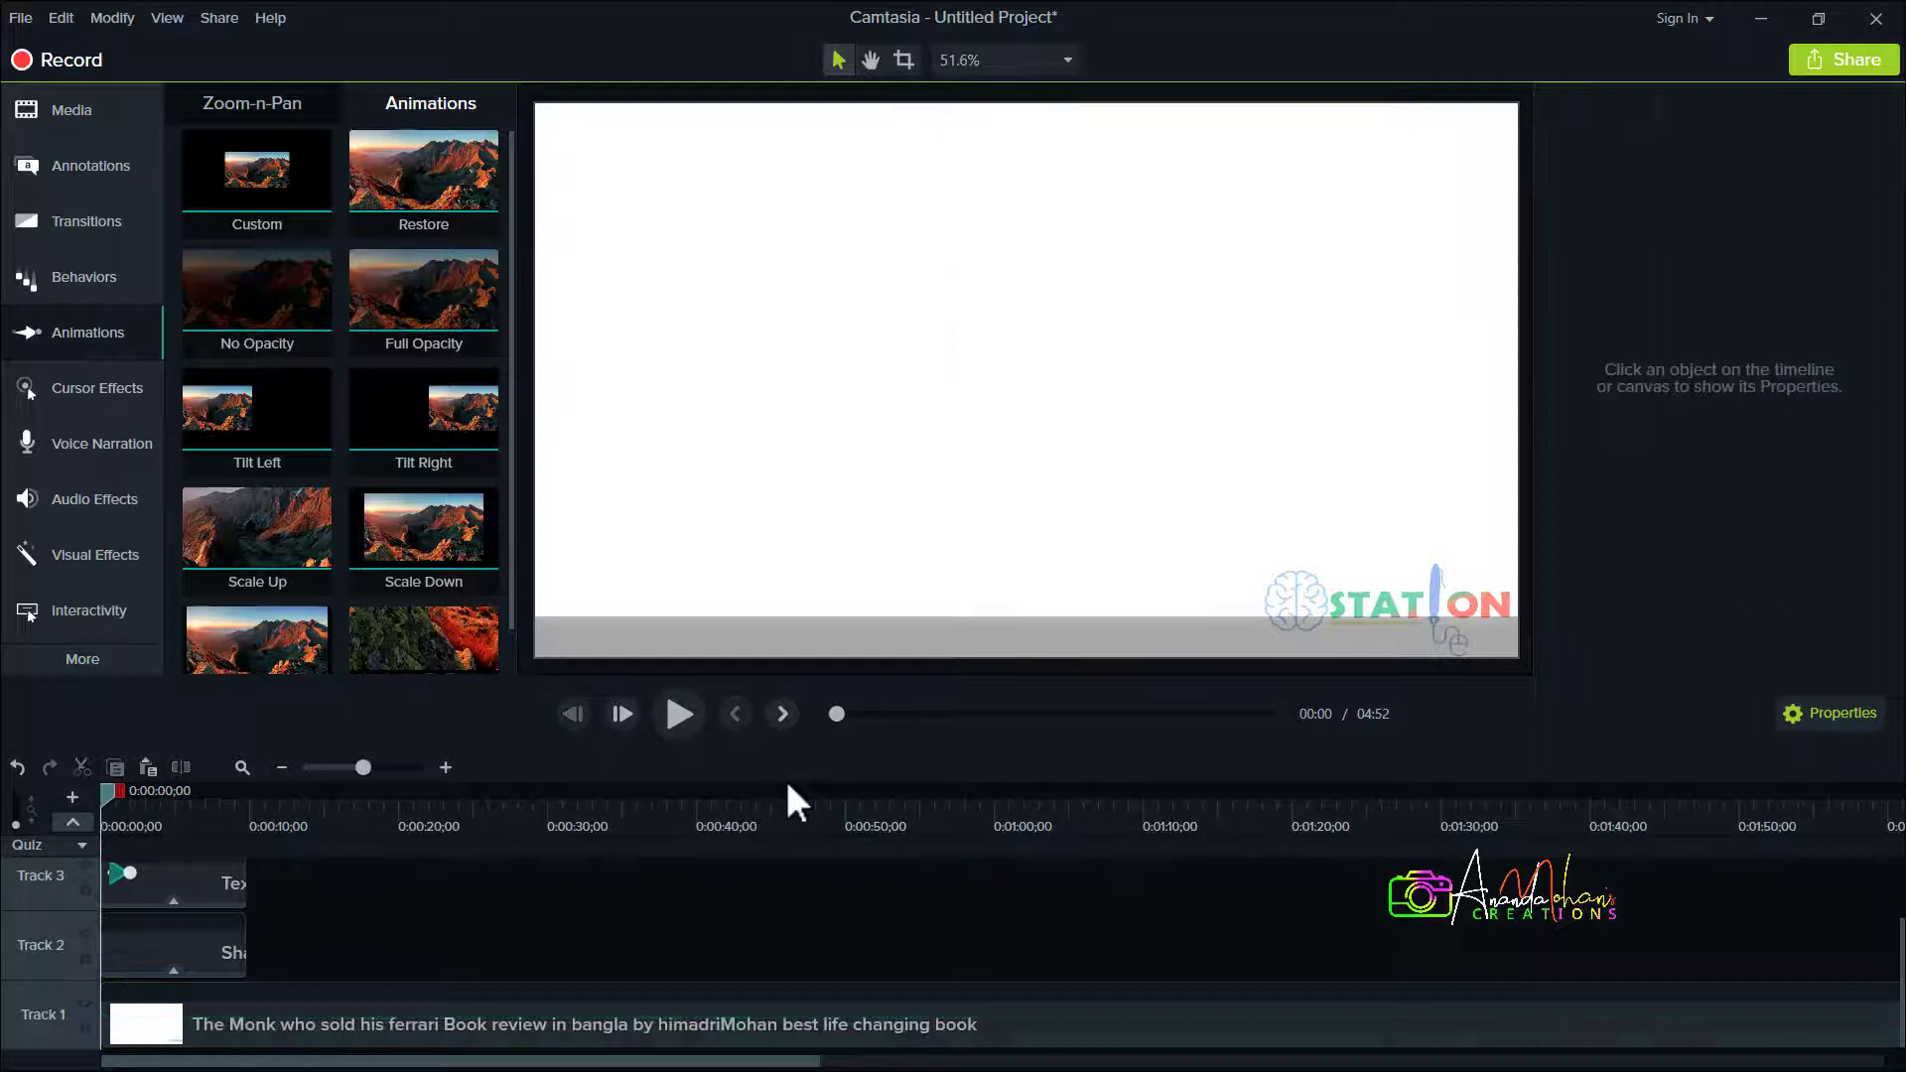
pyautogui.click(679, 713)
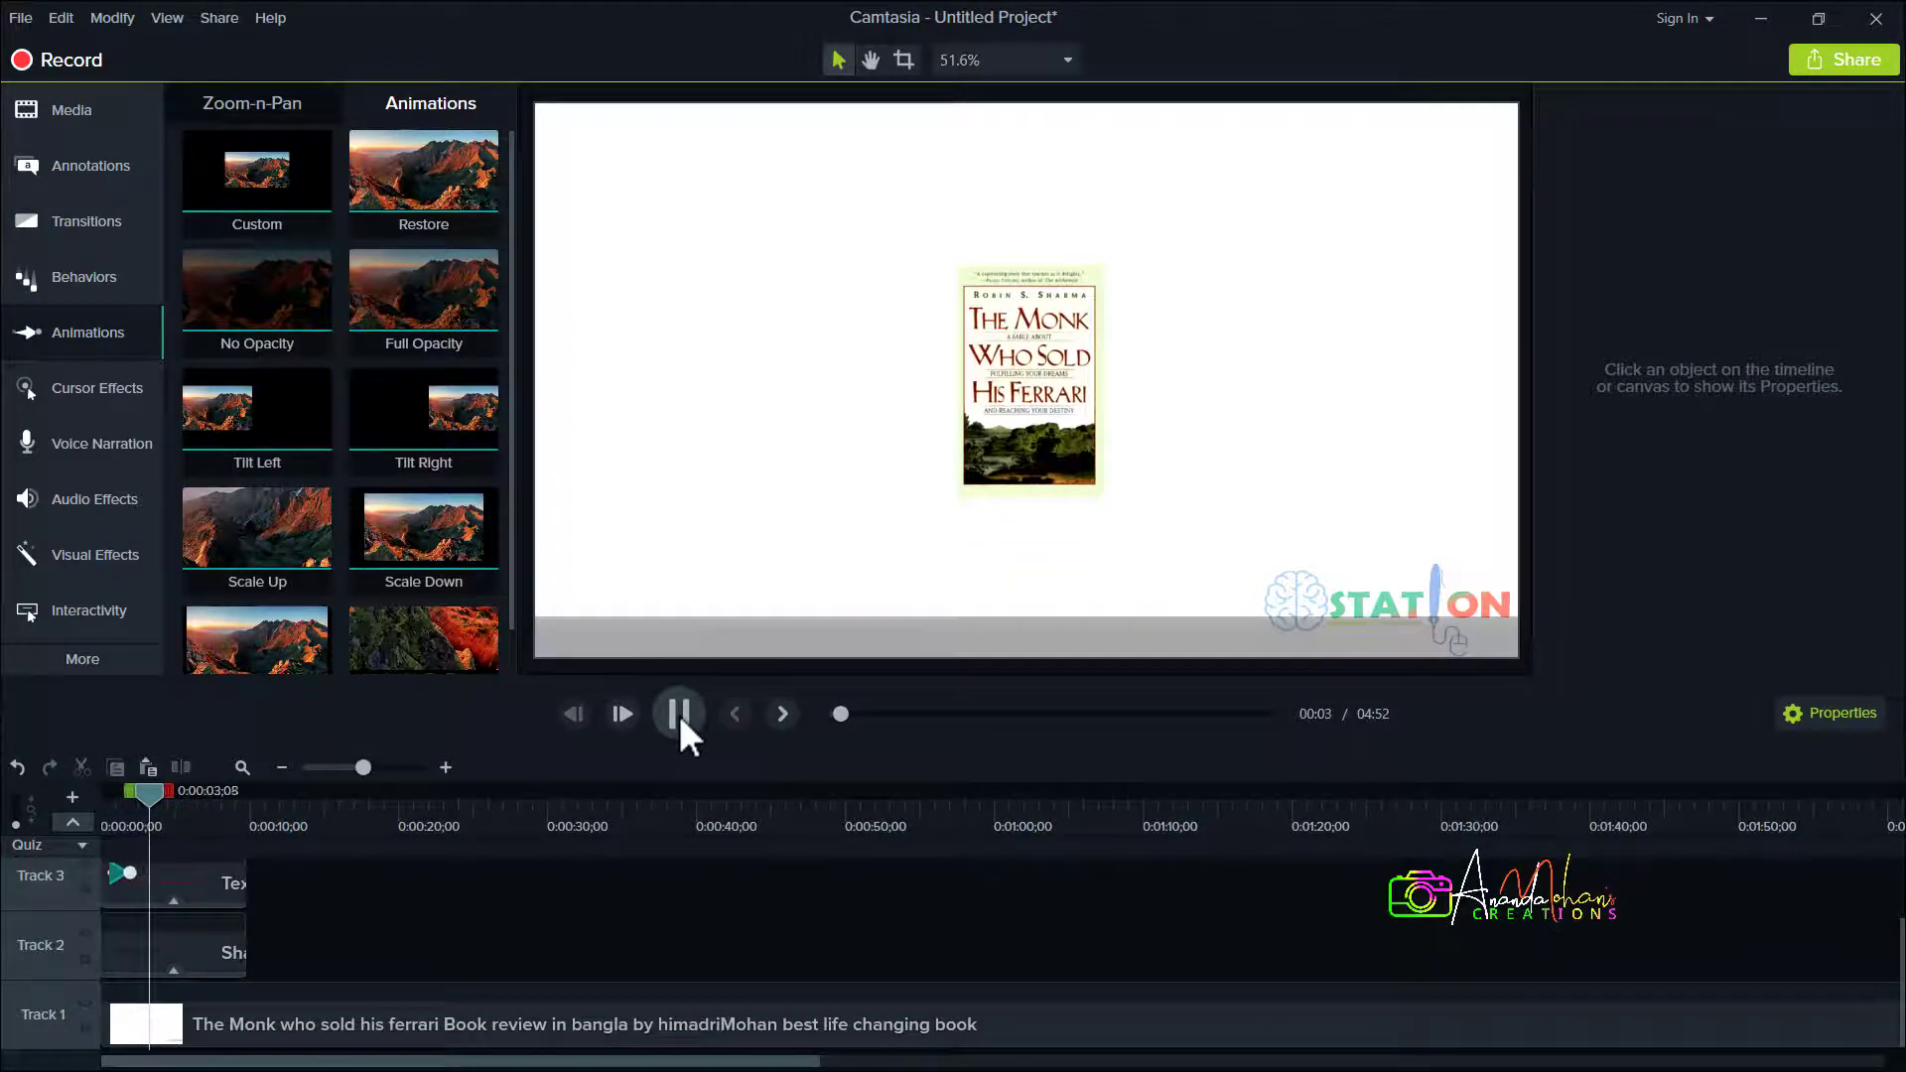
pyautogui.click(679, 714)
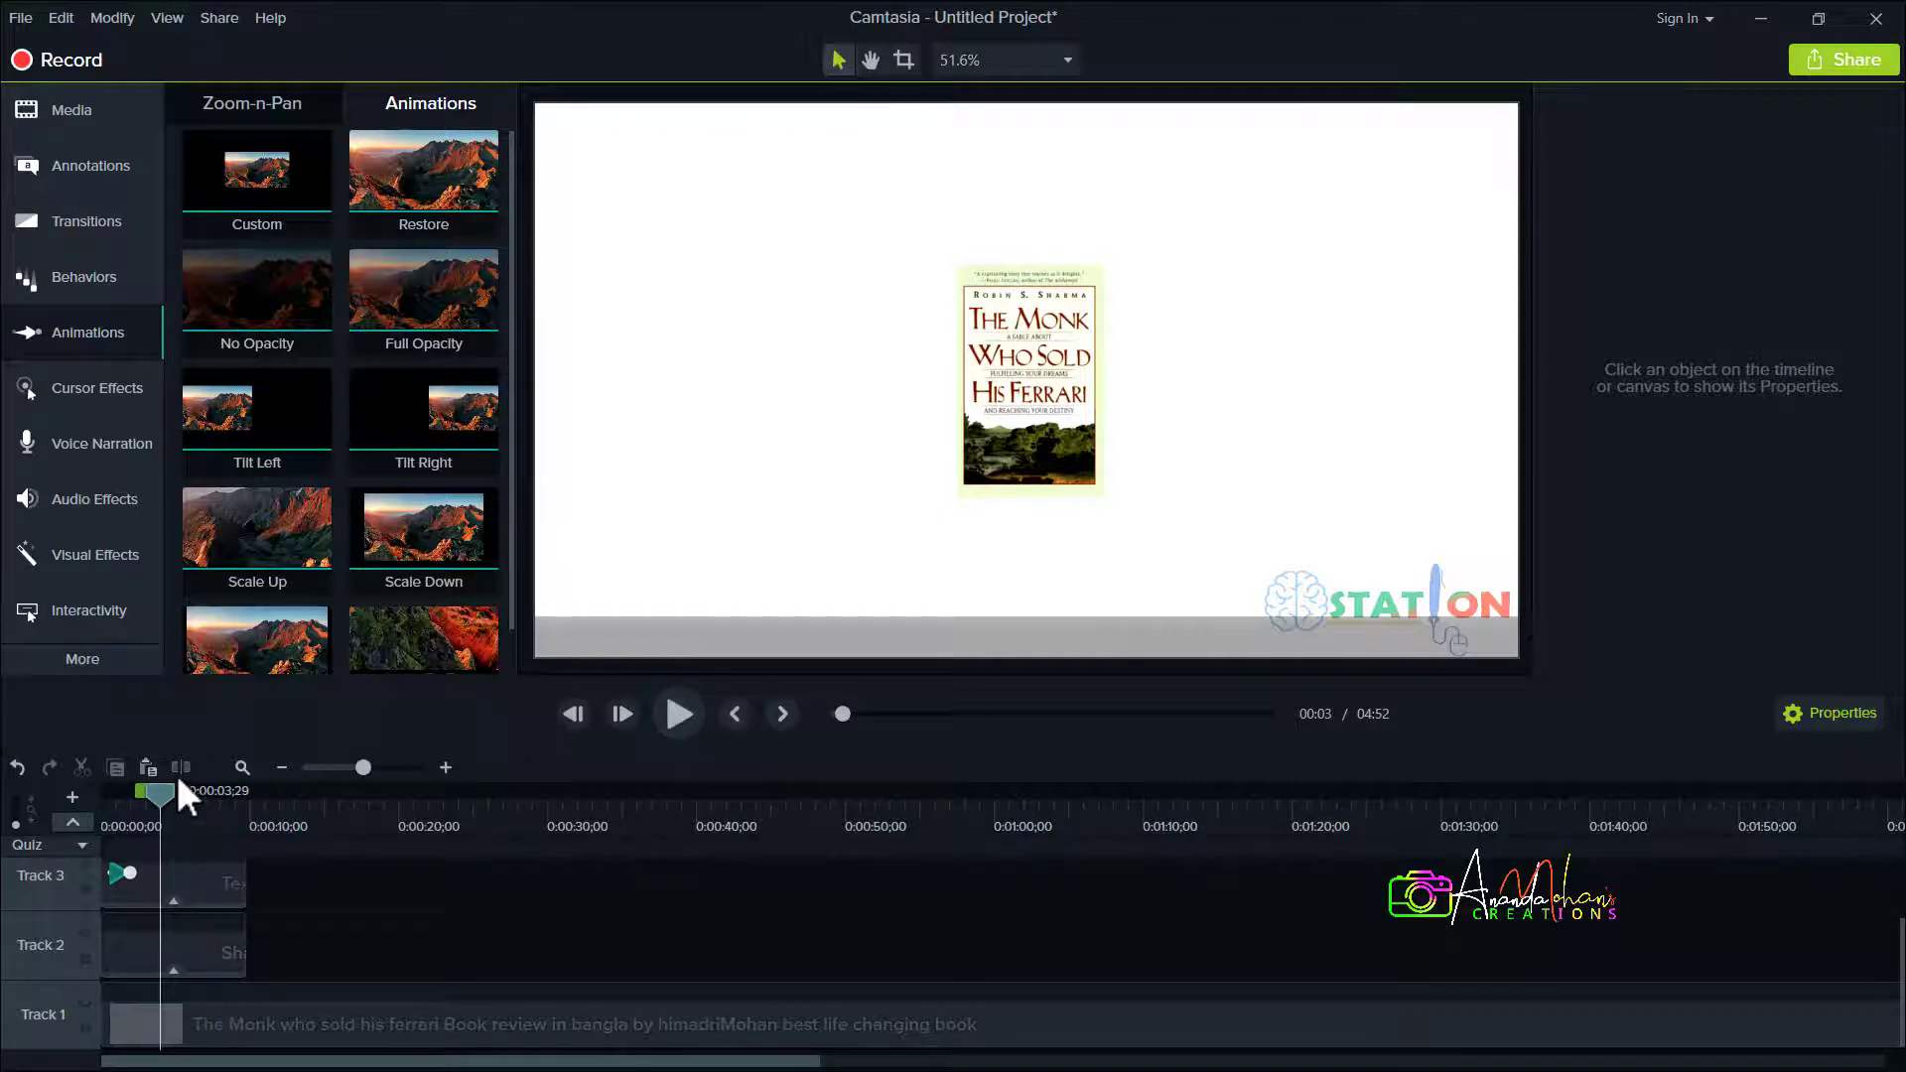
# Replay the project from the beginning, and lengthen the caption's animation so that it ends at about 0:00:08;18.
pyautogui.moveTo(171, 800); pyautogui.dragTo(97, 804)
pyautogui.press('space')
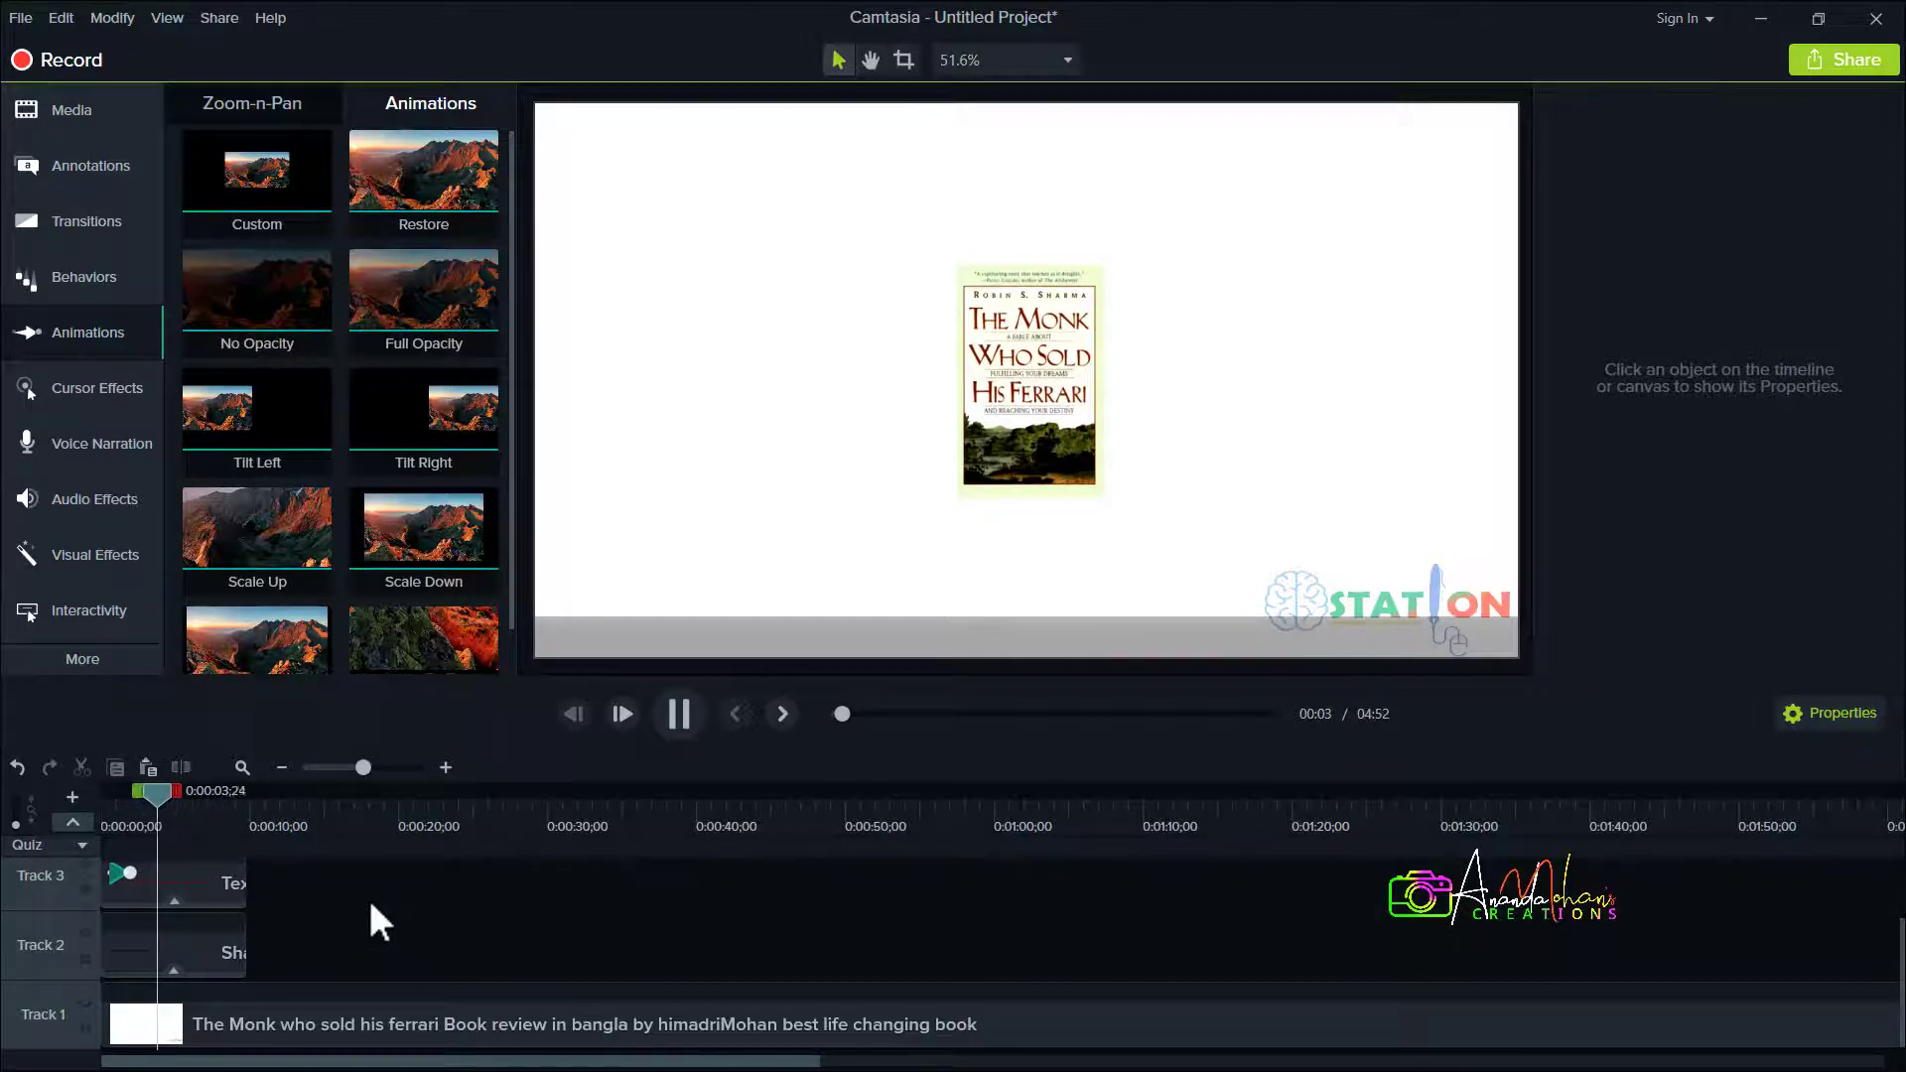
pyautogui.press('space')
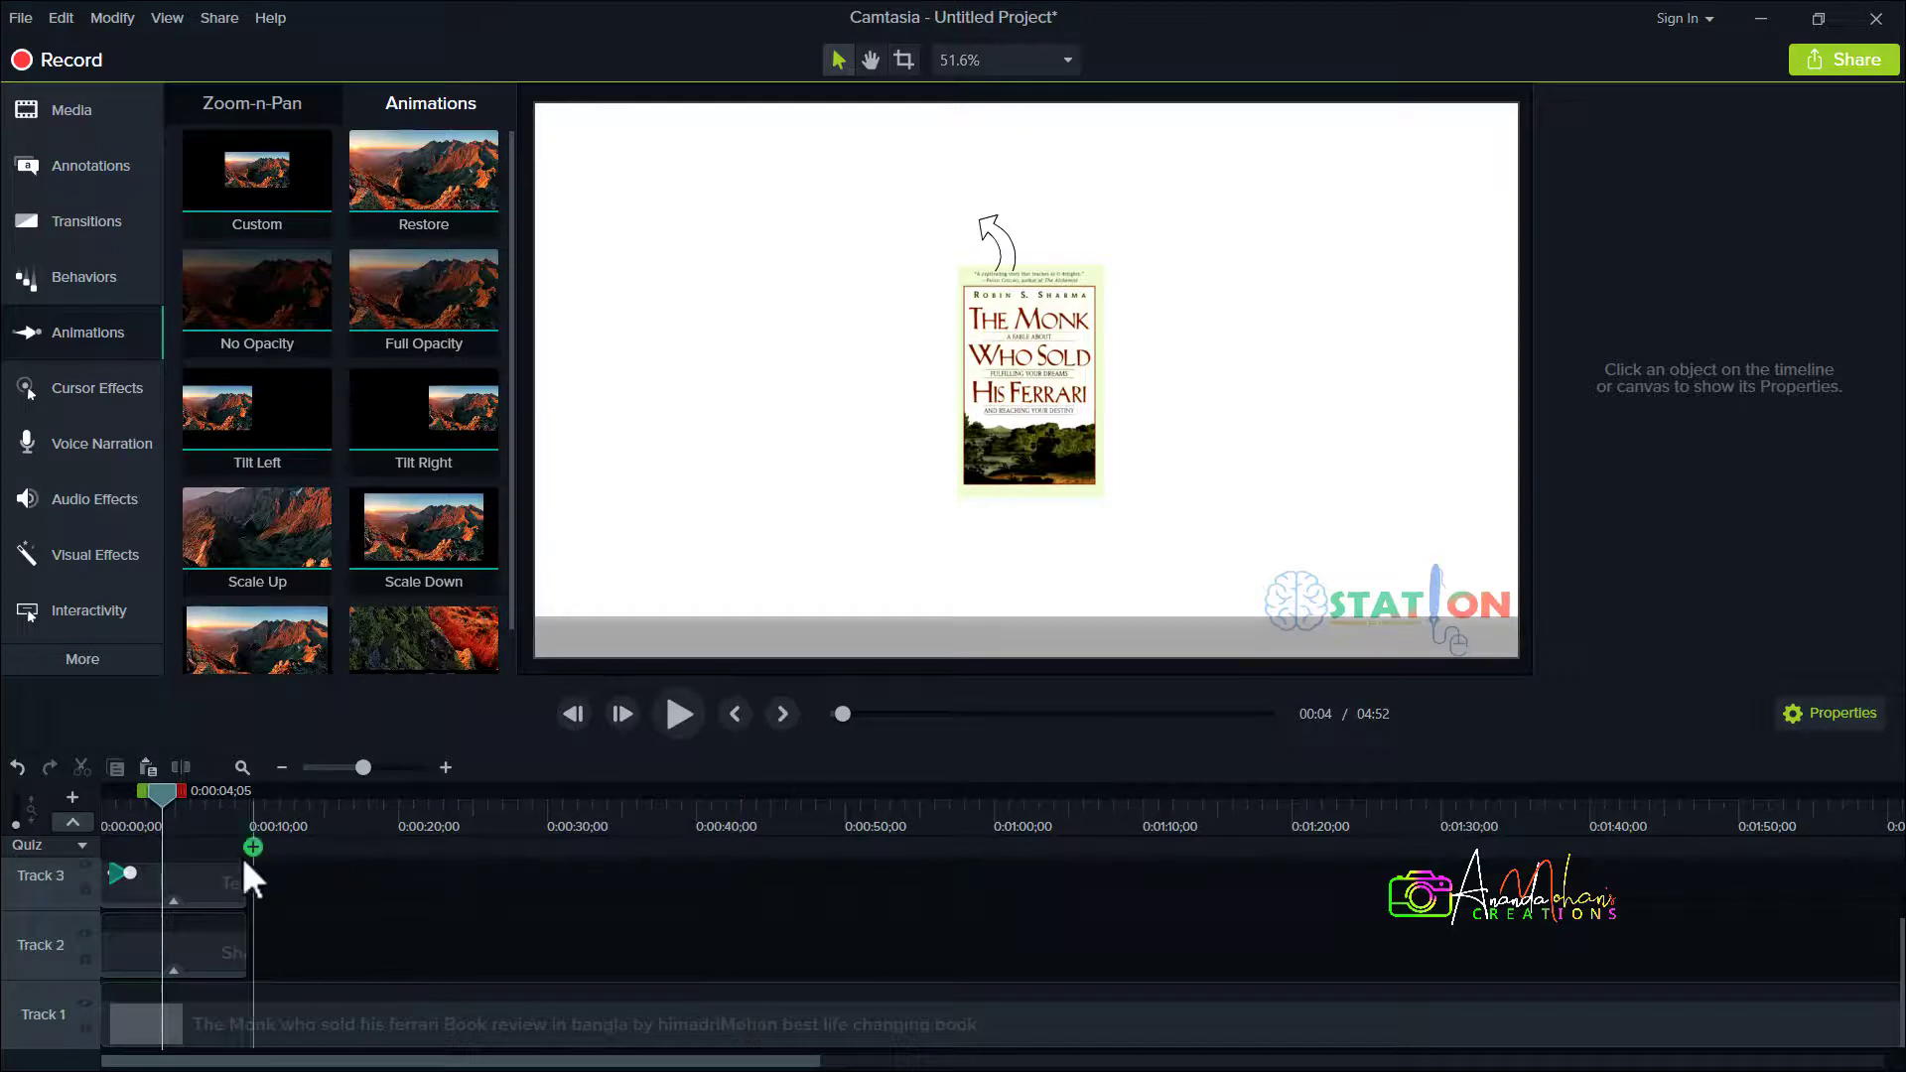
pyautogui.moveTo(132, 873); pyautogui.dragTo(230, 874)
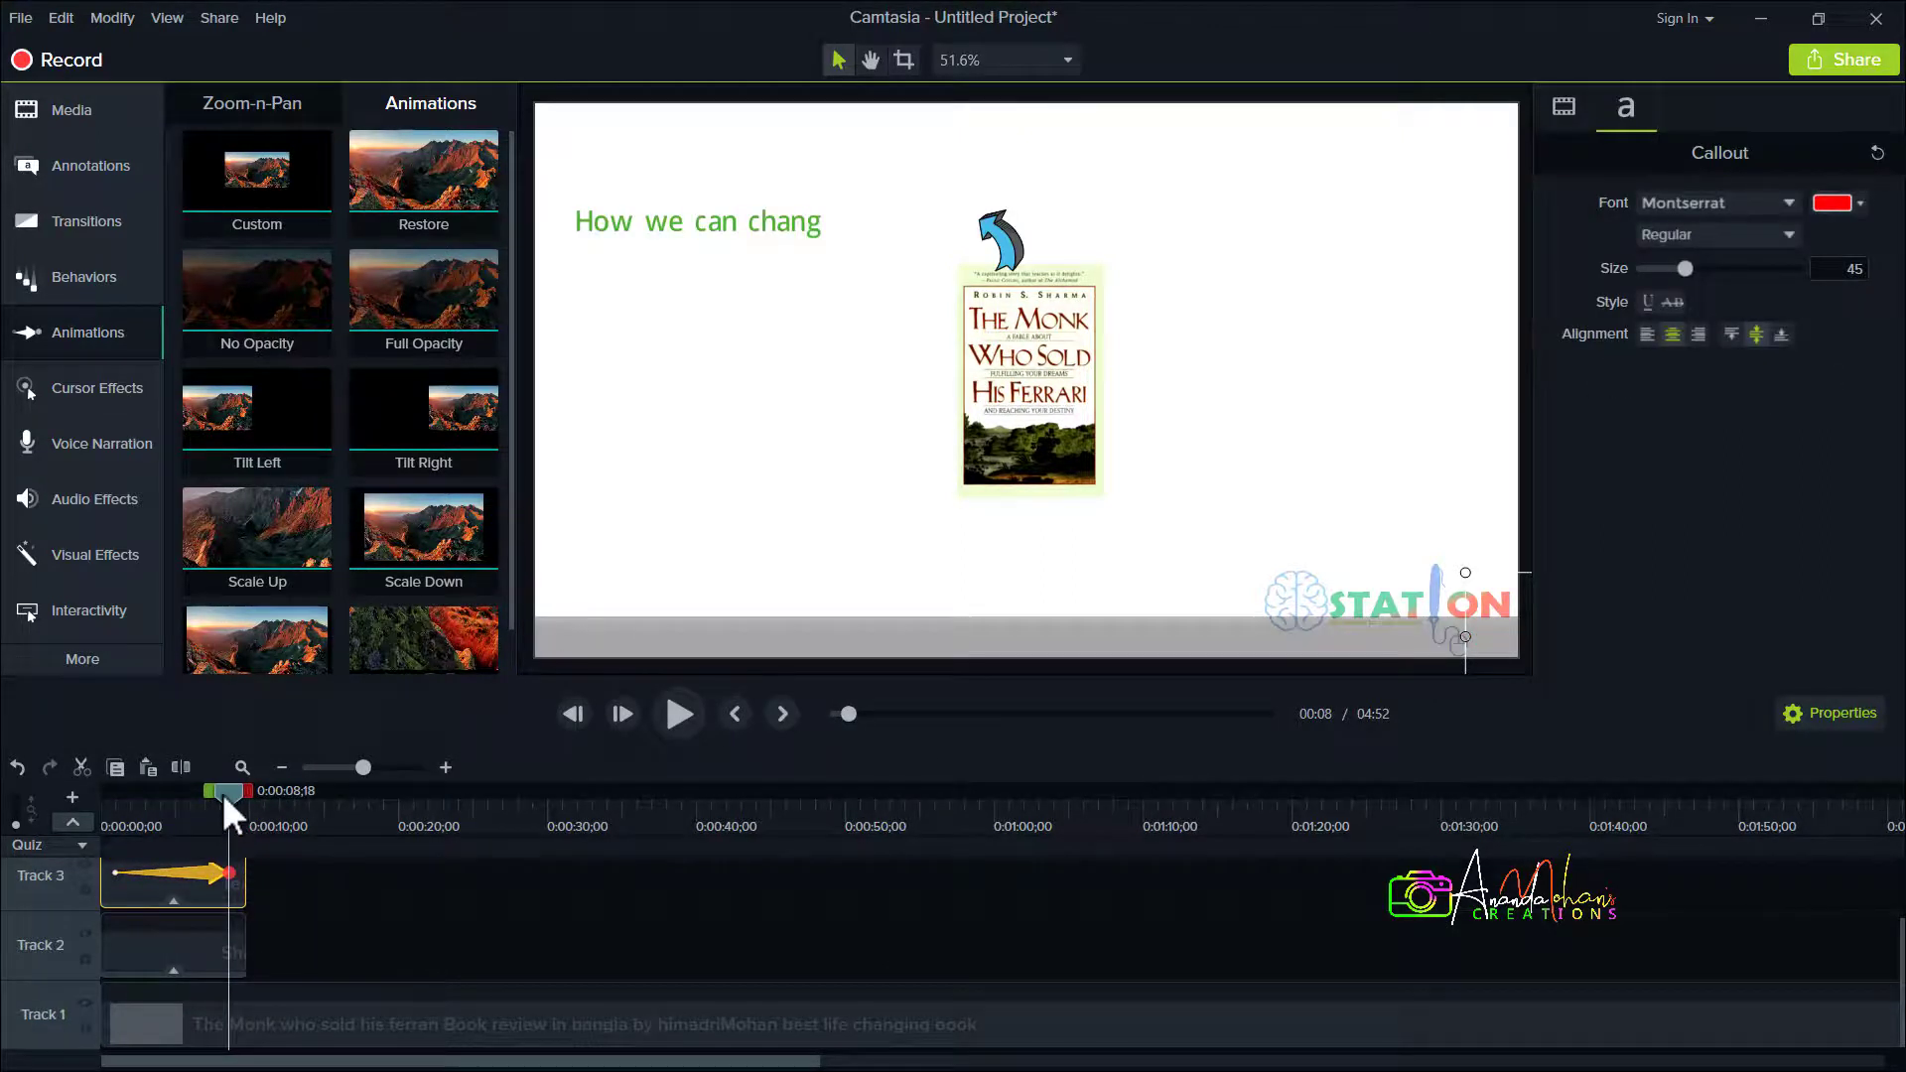
# Play the project from near the beginning to check the caption's scrolling speed, and stop playback after about 8 seconds.
pyautogui.moveTo(223, 795); pyautogui.dragTo(103, 818)
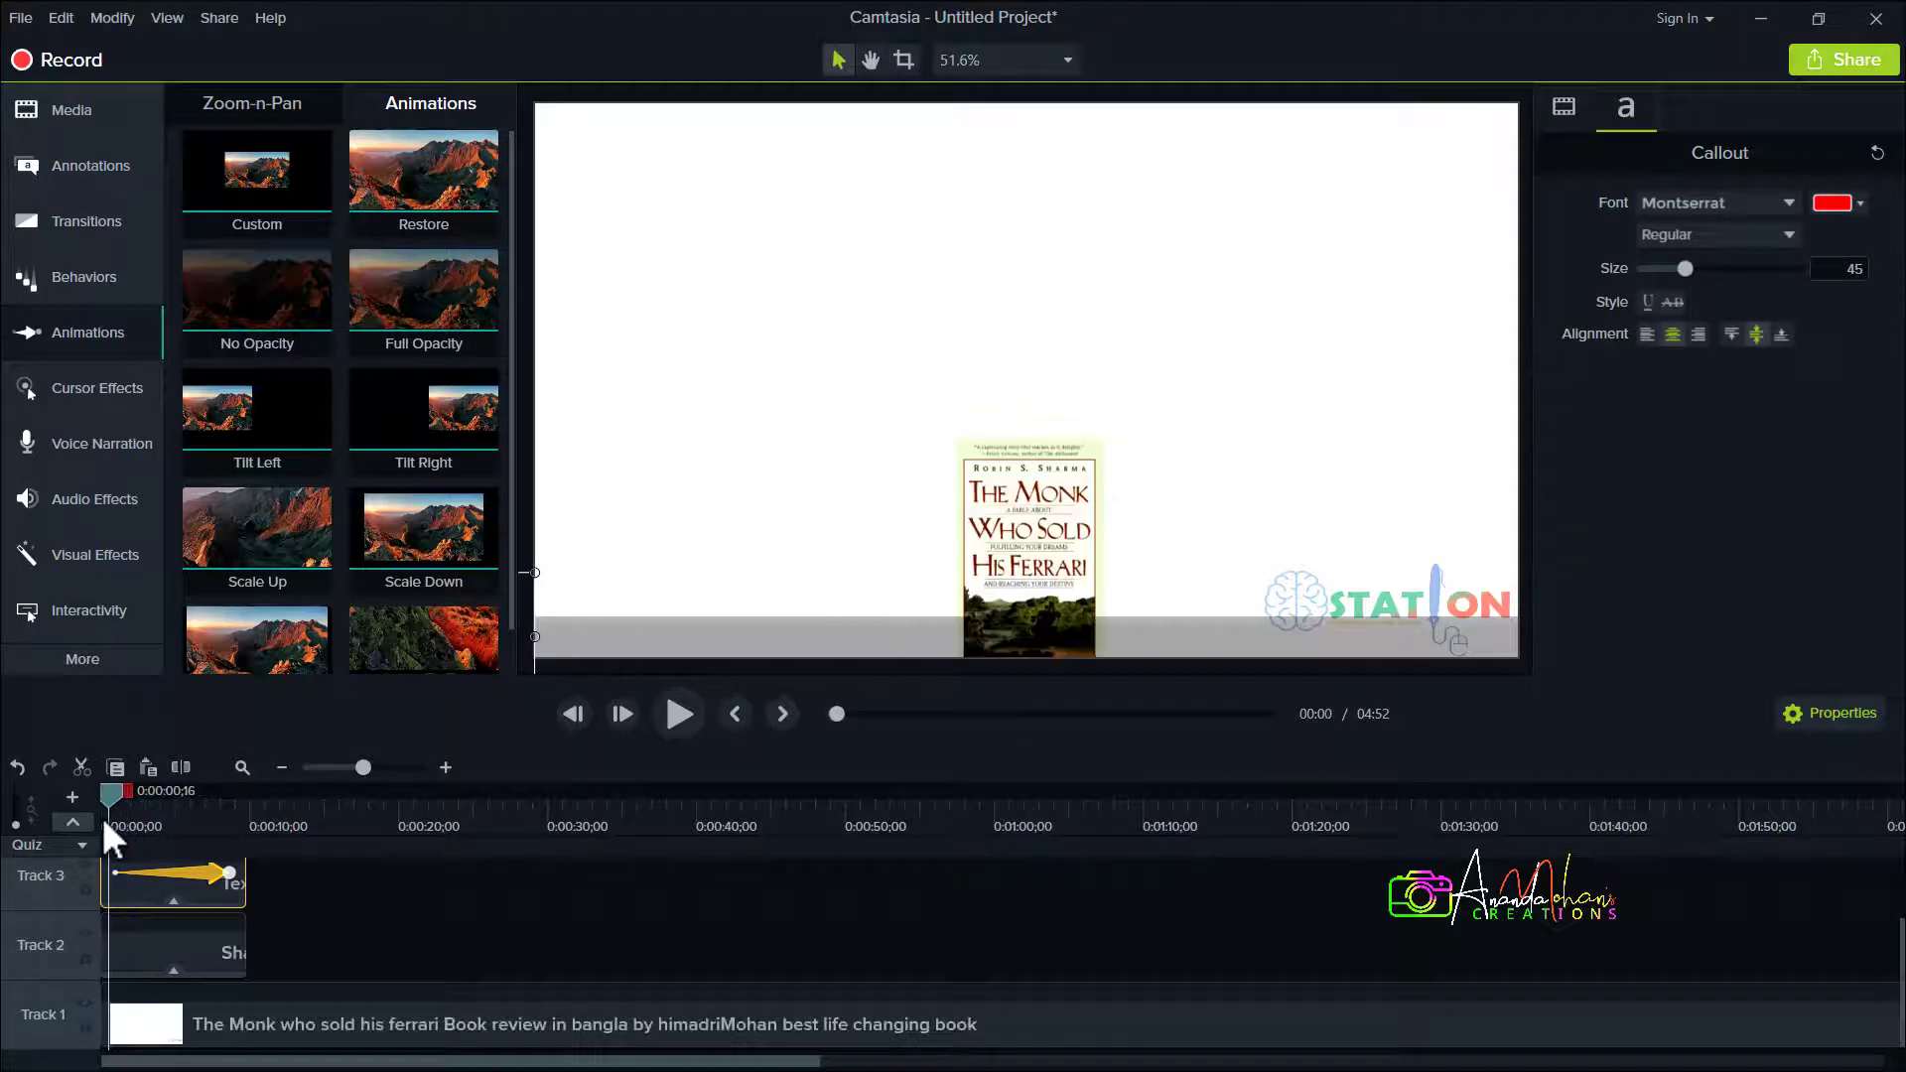
pyautogui.click(679, 714)
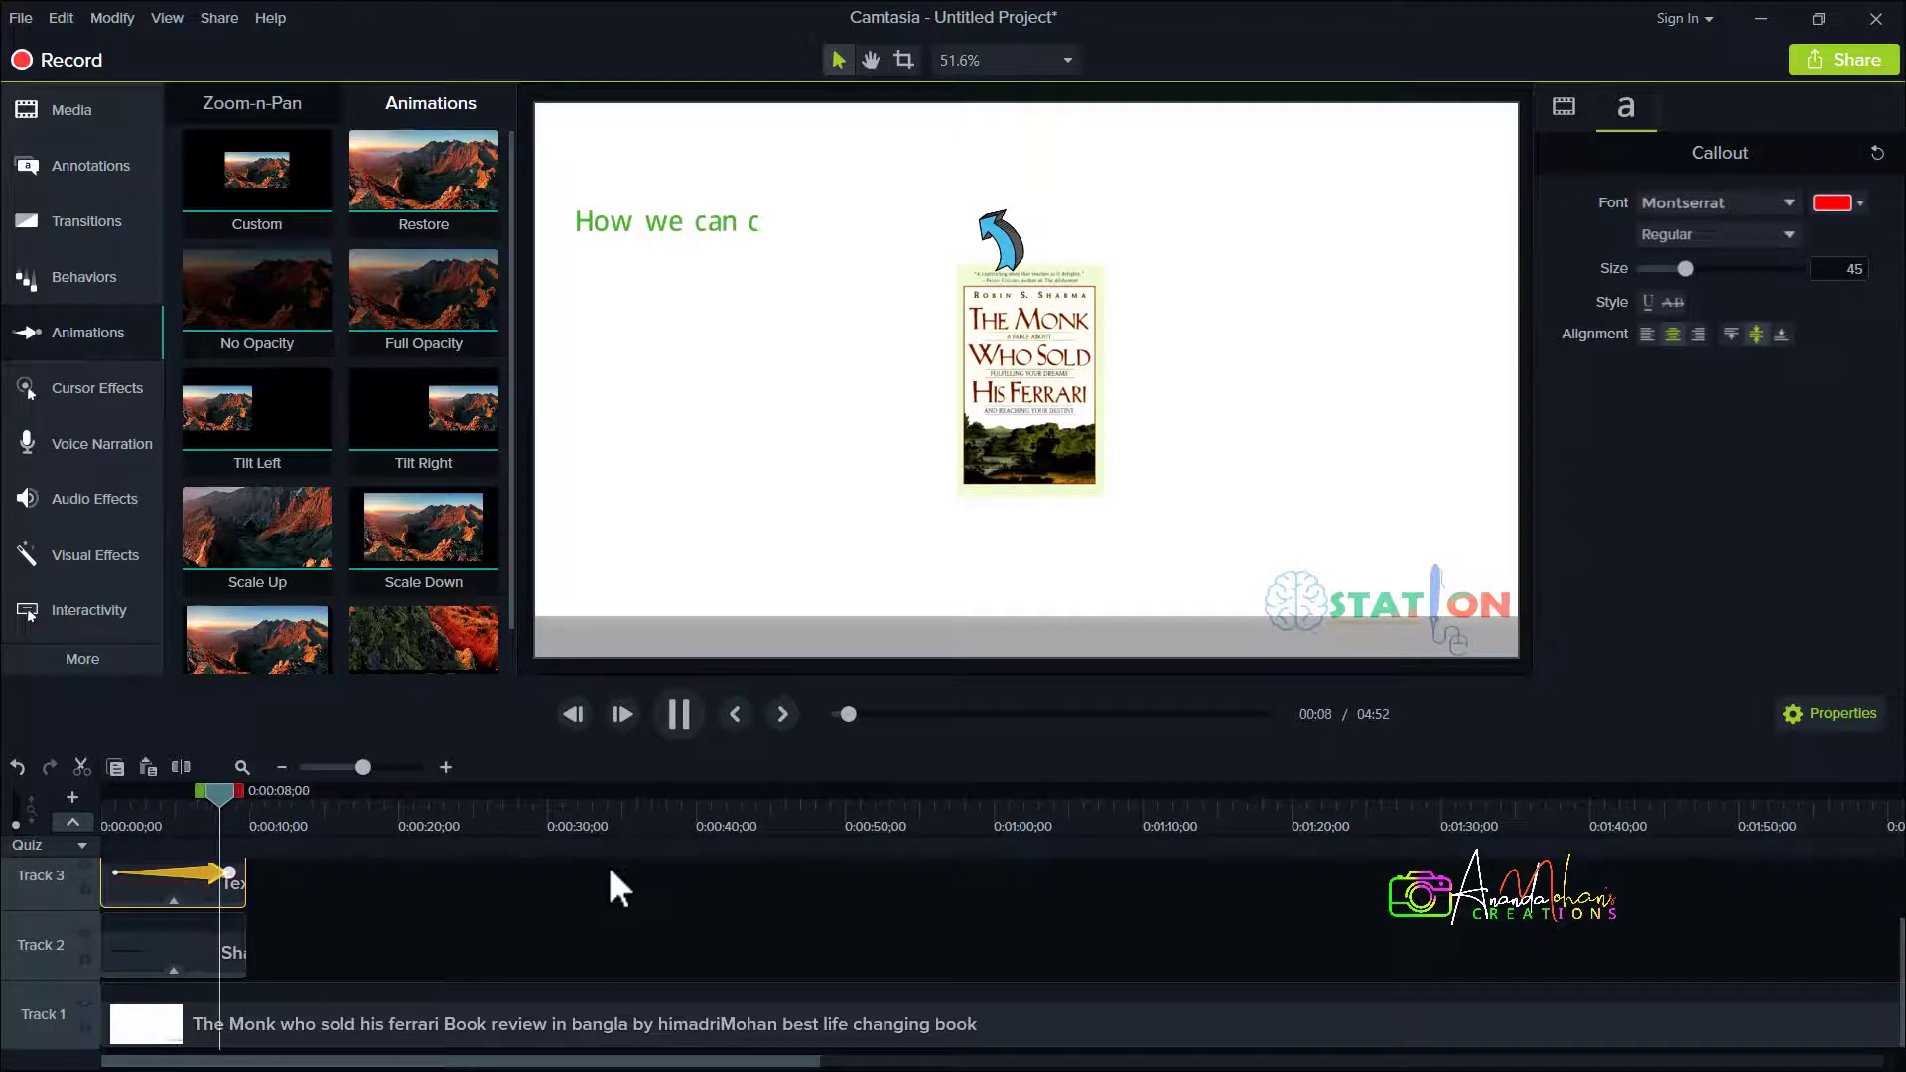
pyautogui.press('space')
# Extend the caption and band clips together to about 0:00:26, and lengthen the caption's animation so that it ends at about 0:00:21.
pyautogui.moveTo(324, 875); pyautogui.dragTo(214, 945)
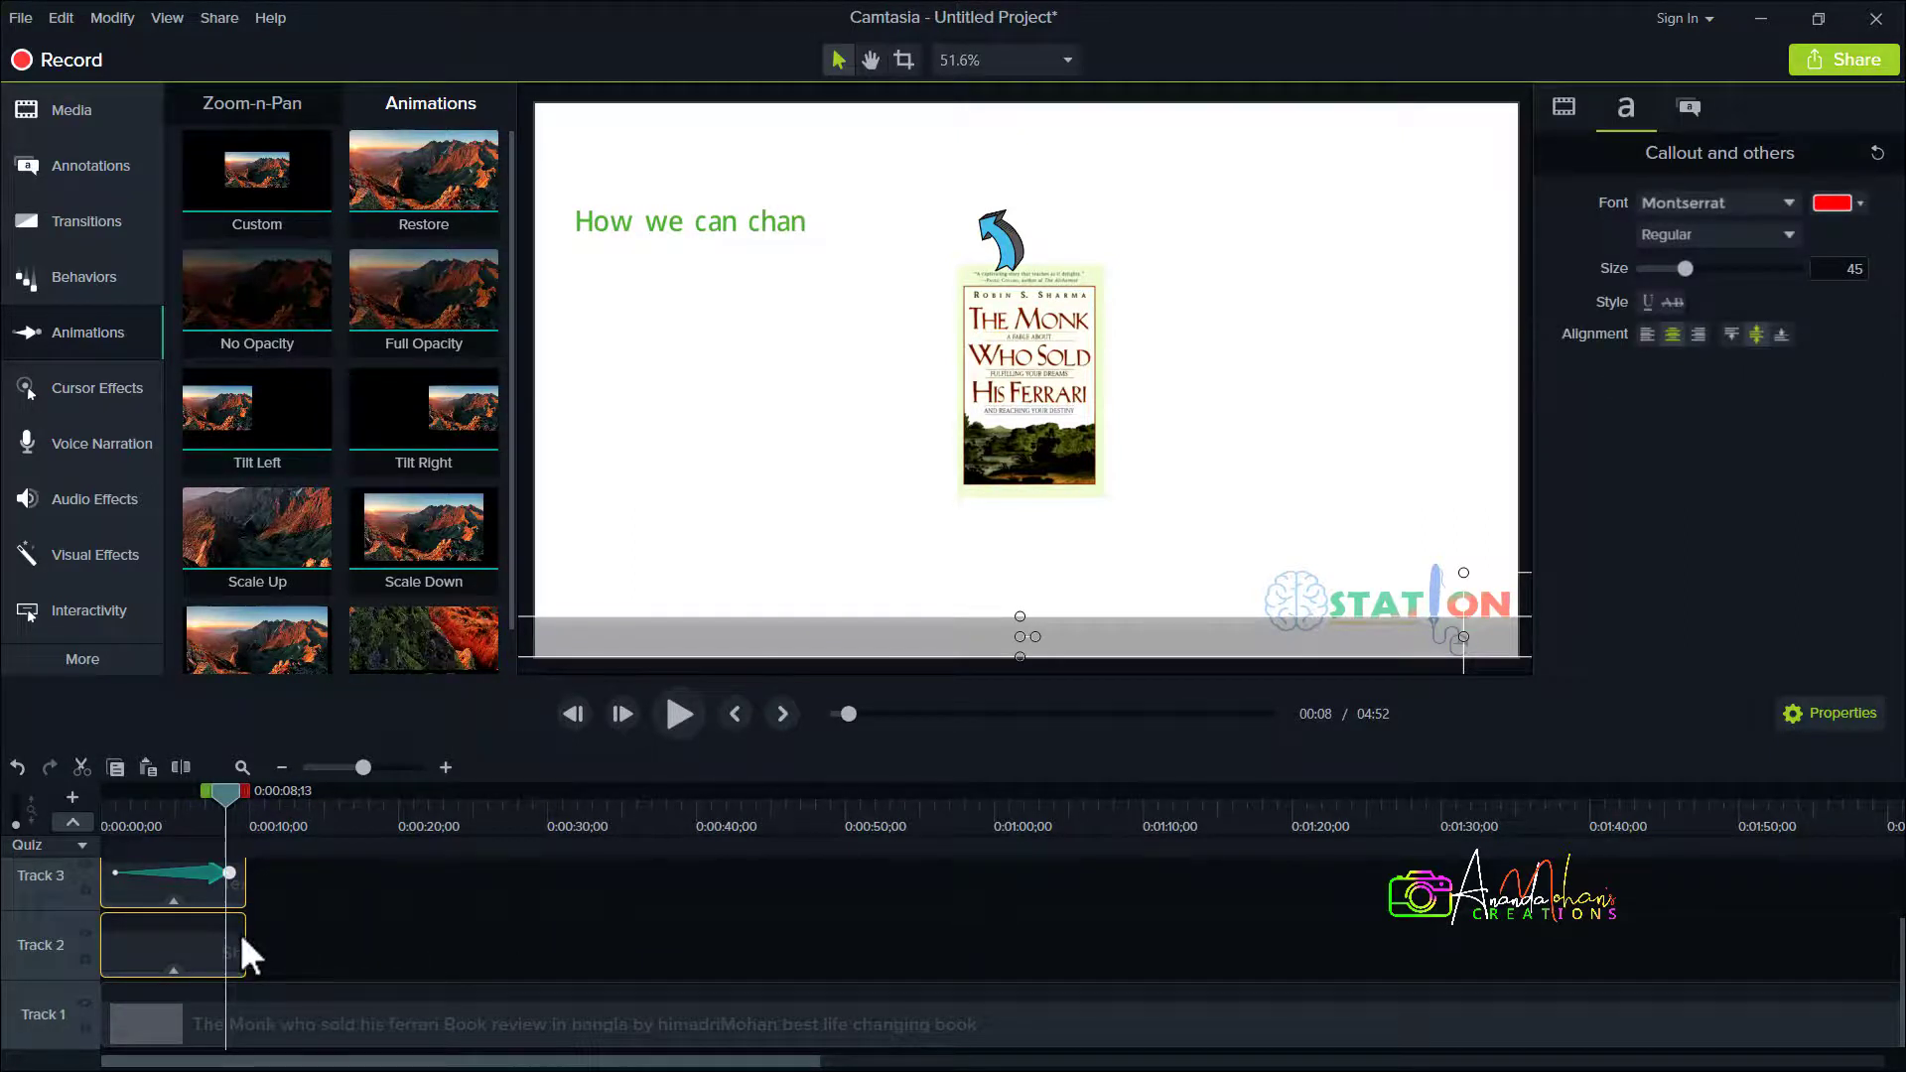
pyautogui.moveTo(245, 954); pyautogui.dragTo(482, 929)
pyautogui.click(231, 873)
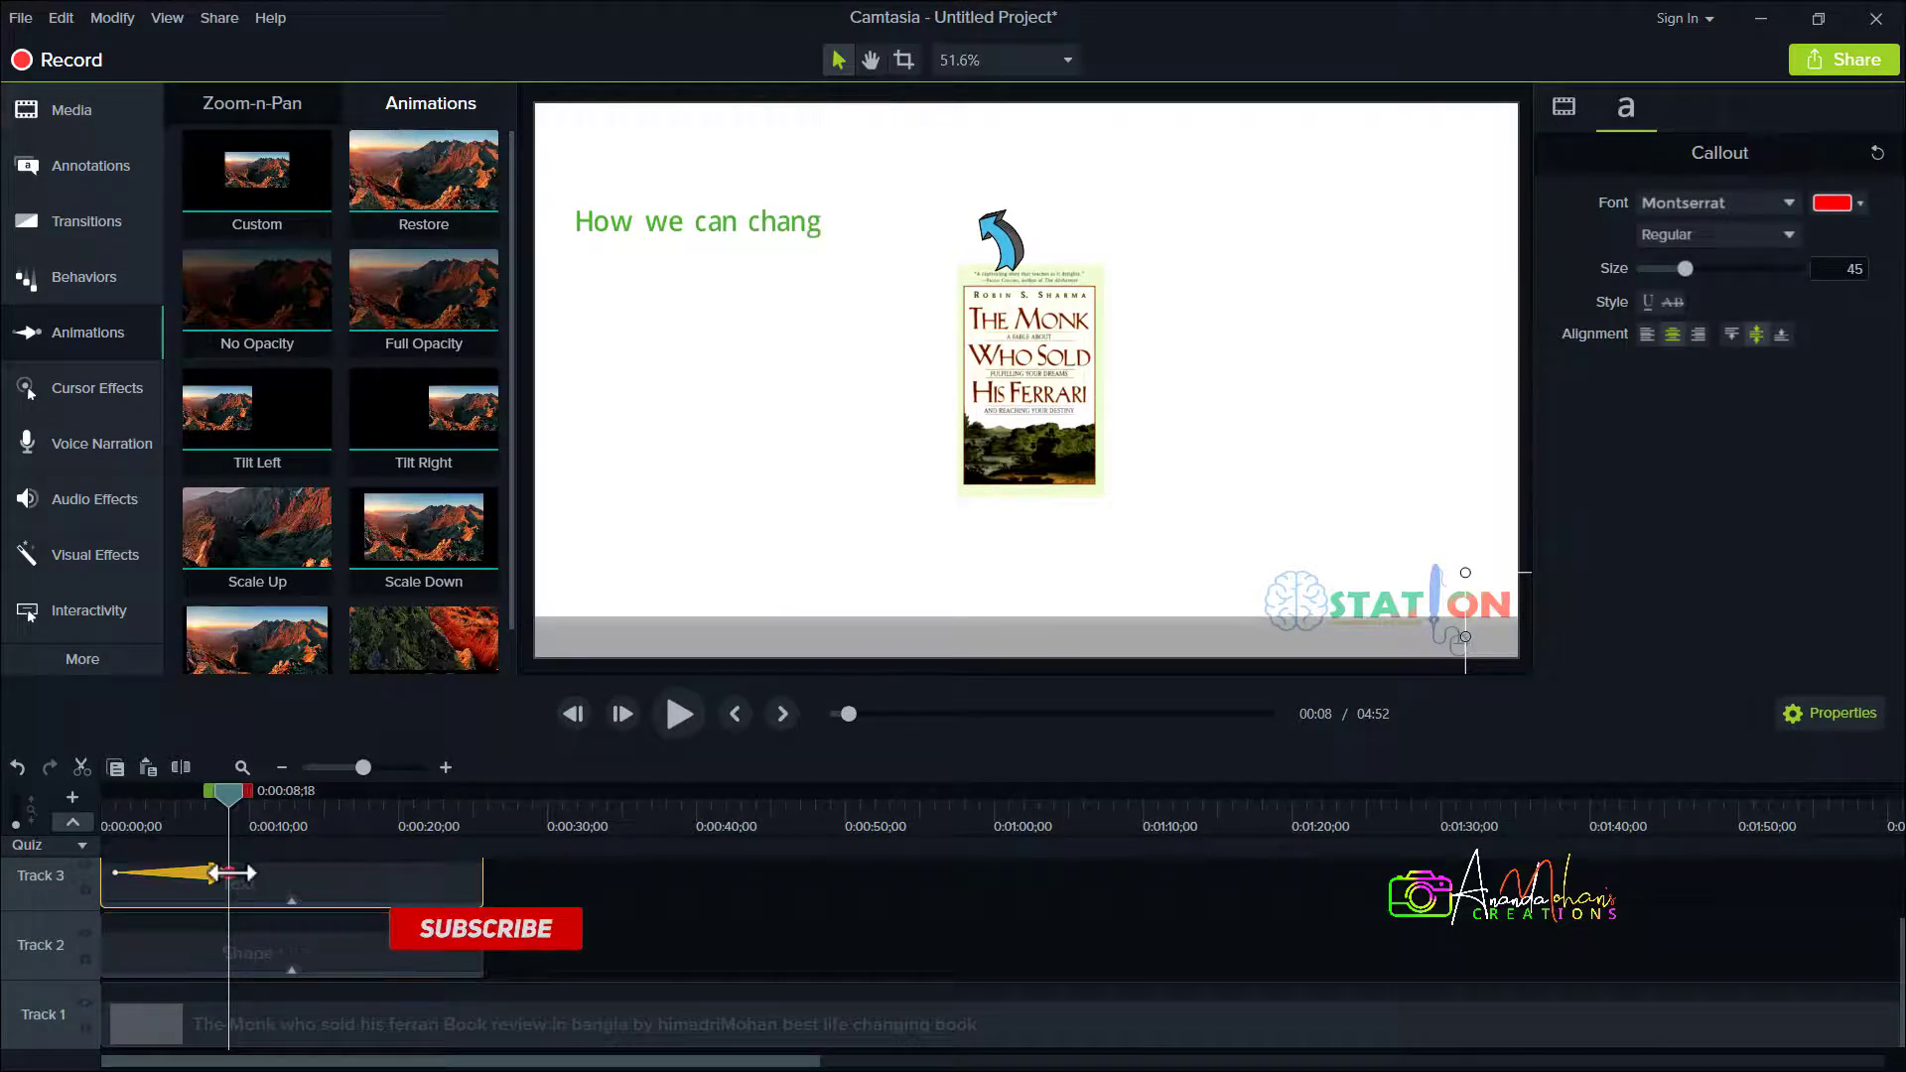
pyautogui.moveTo(232, 873); pyautogui.dragTo(410, 802)
# Preview the slower caption from about 0:00:01, and stop playback at about 0:00:19.
pyautogui.moveTo(137, 824); pyautogui.dragTo(117, 830)
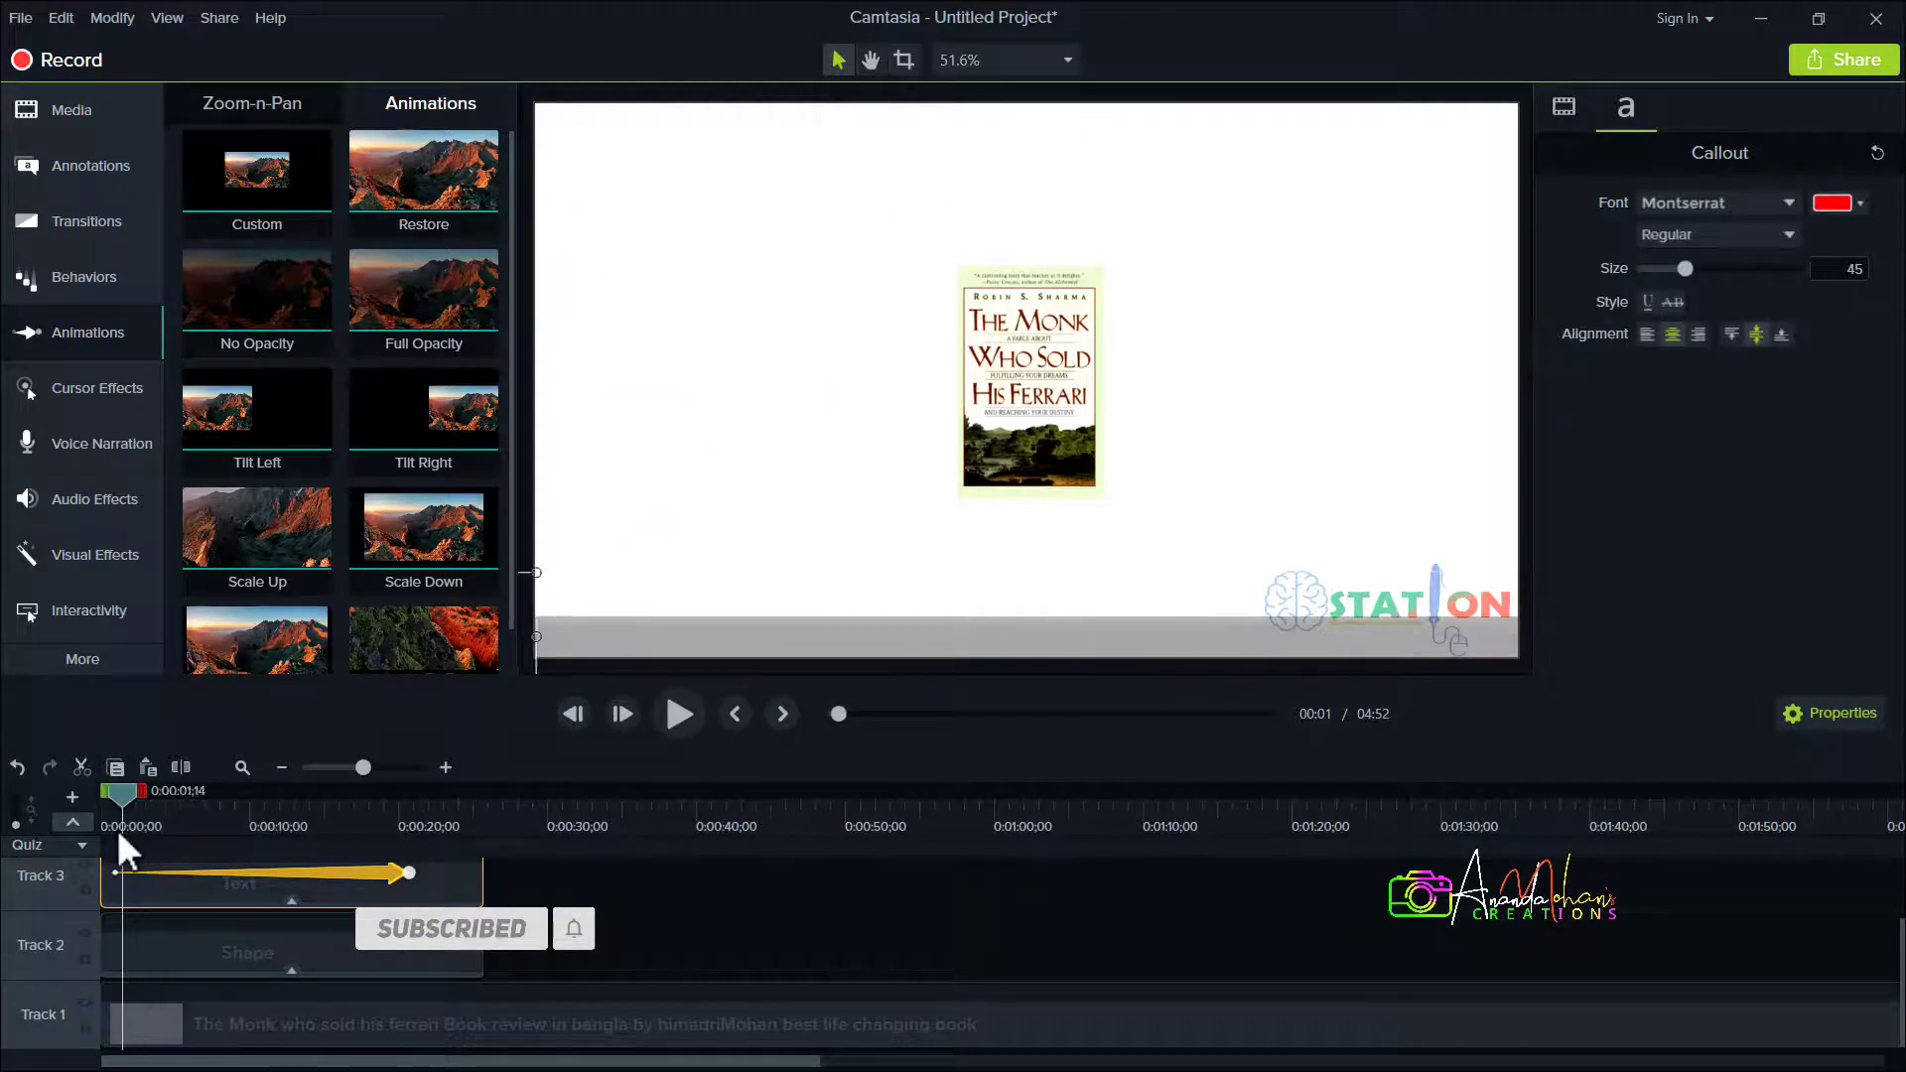
pyautogui.click(661, 709)
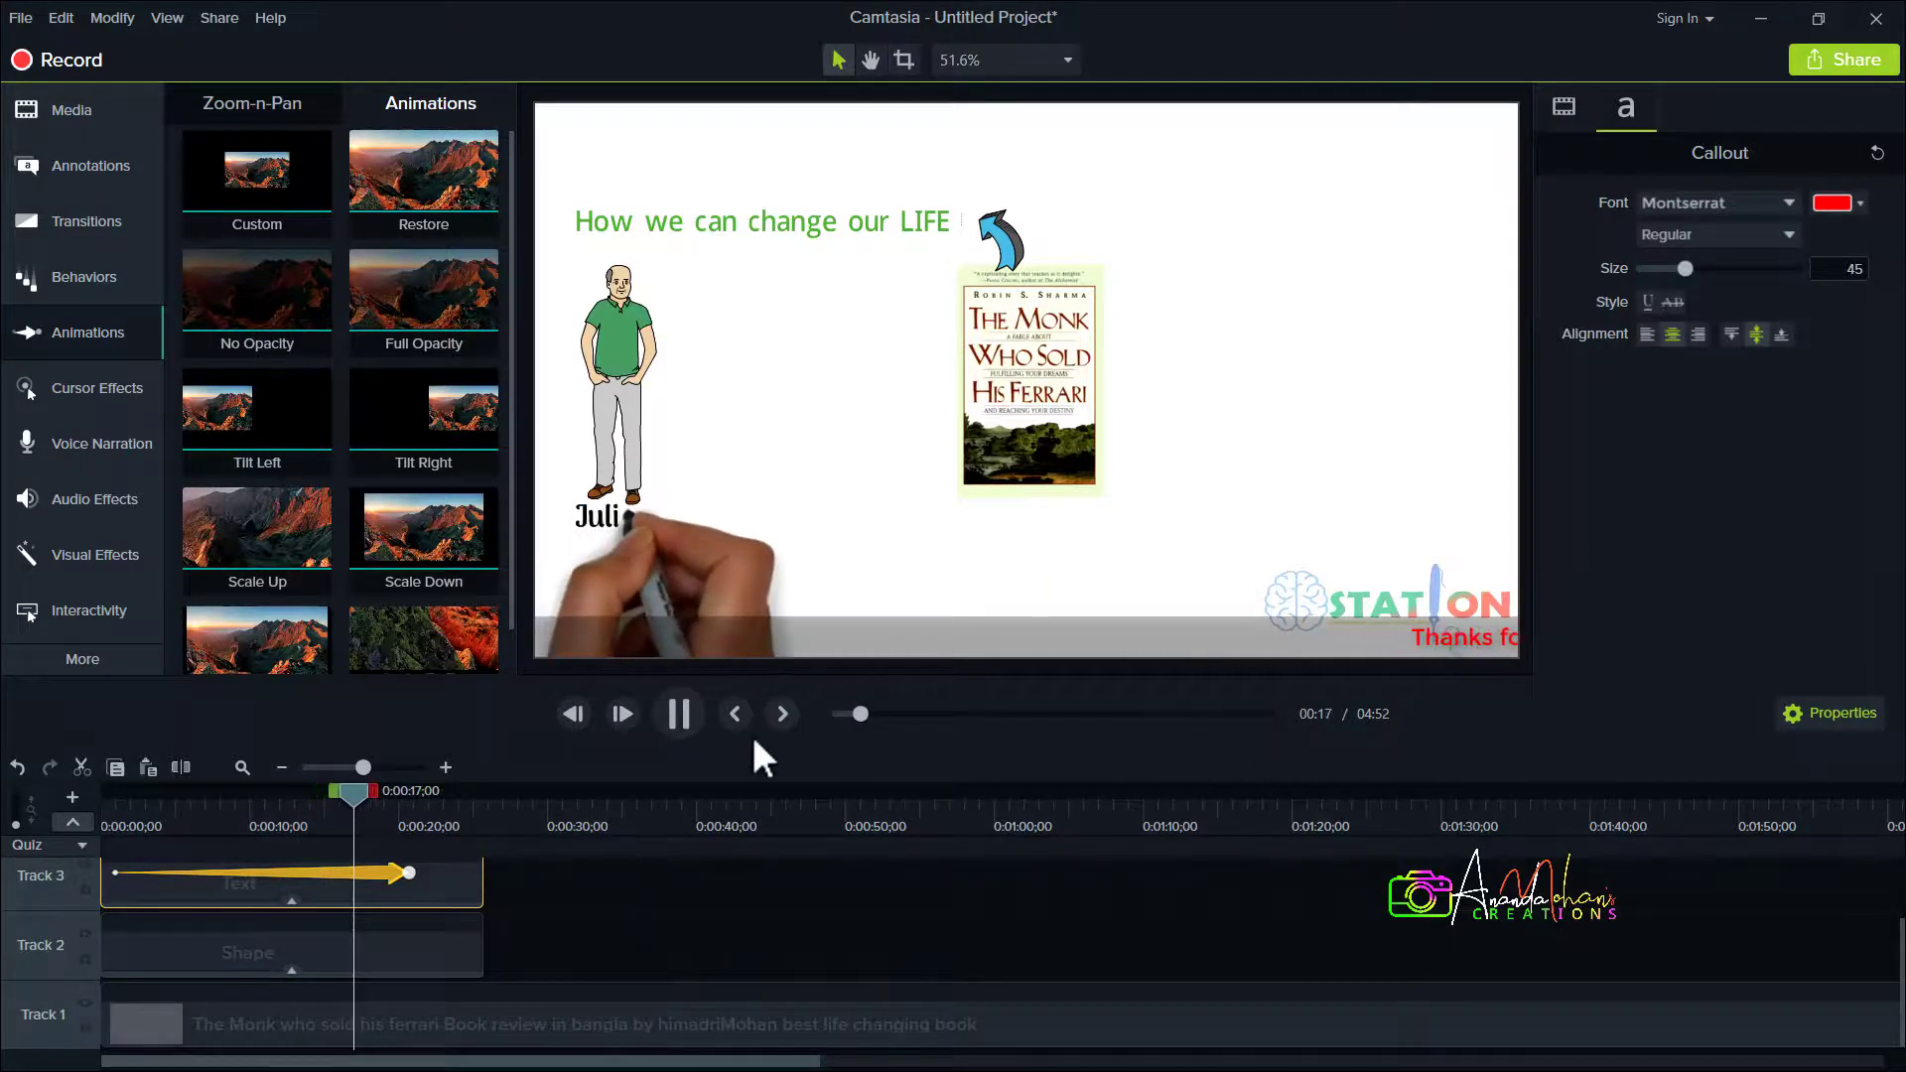
pyautogui.click(679, 714)
# Extend the caption clip on Track 3 to a duration of 48 seconds, and lengthen its animation to end at about 0:00:39.
pyautogui.moveTo(482, 873); pyautogui.dragTo(814, 874)
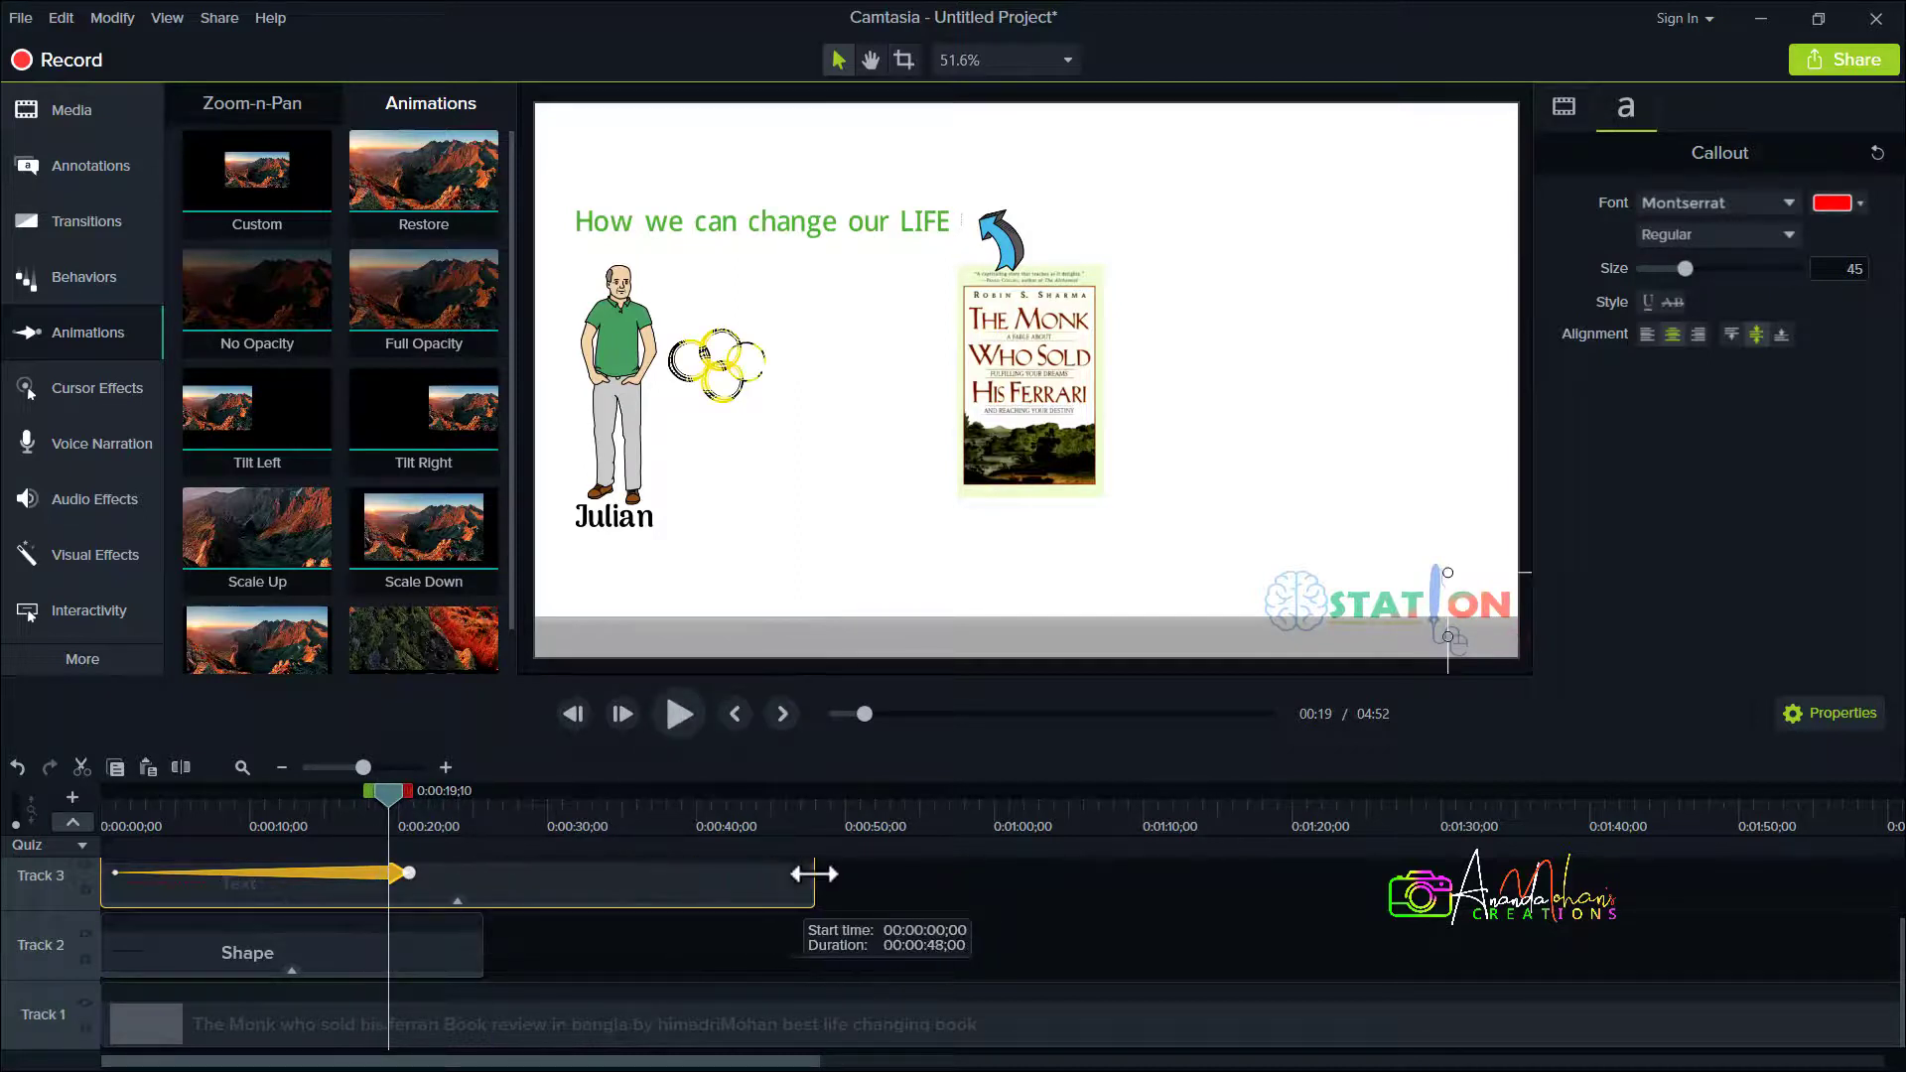
pyautogui.moveTo(403, 873); pyautogui.dragTo(683, 874)
# Play back the lengthened caption animation until about 0:00:40, and deselect the caption clip.
pyautogui.click(271, 816)
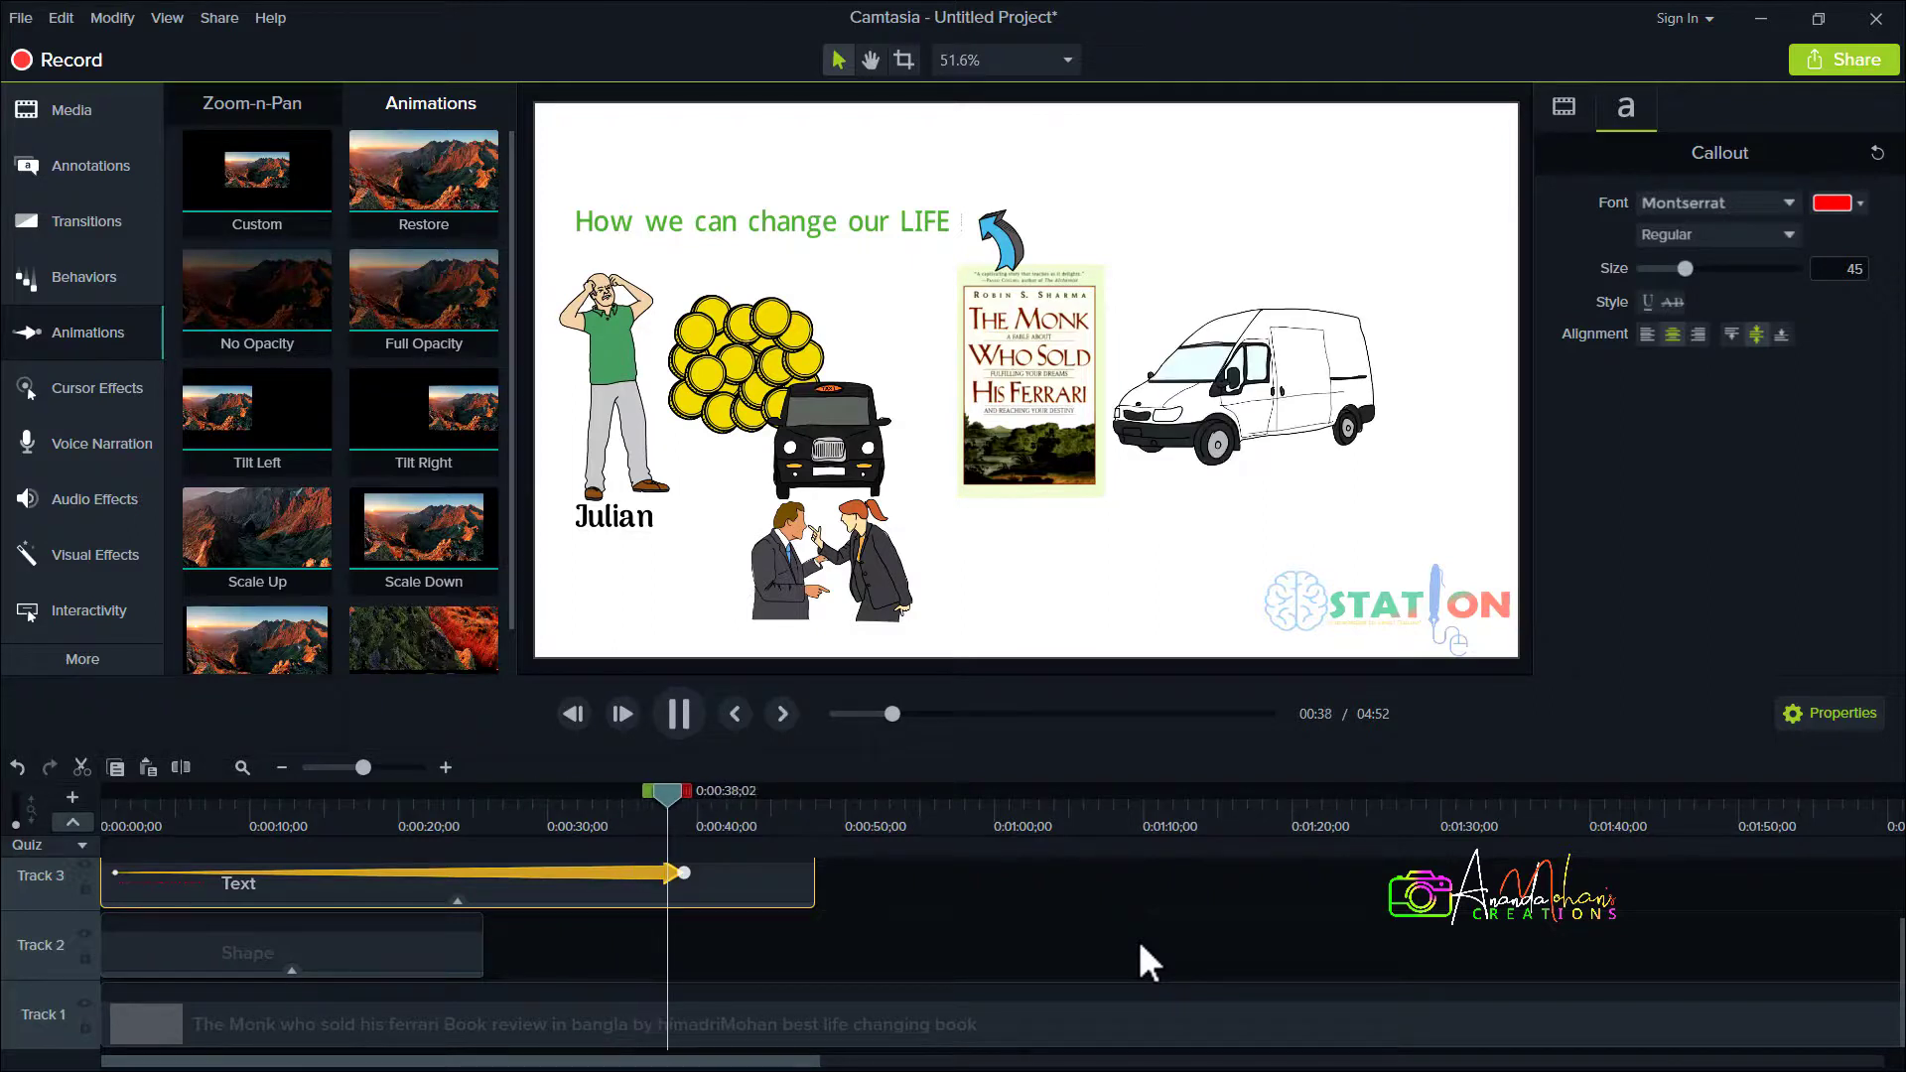
pyautogui.click(693, 723)
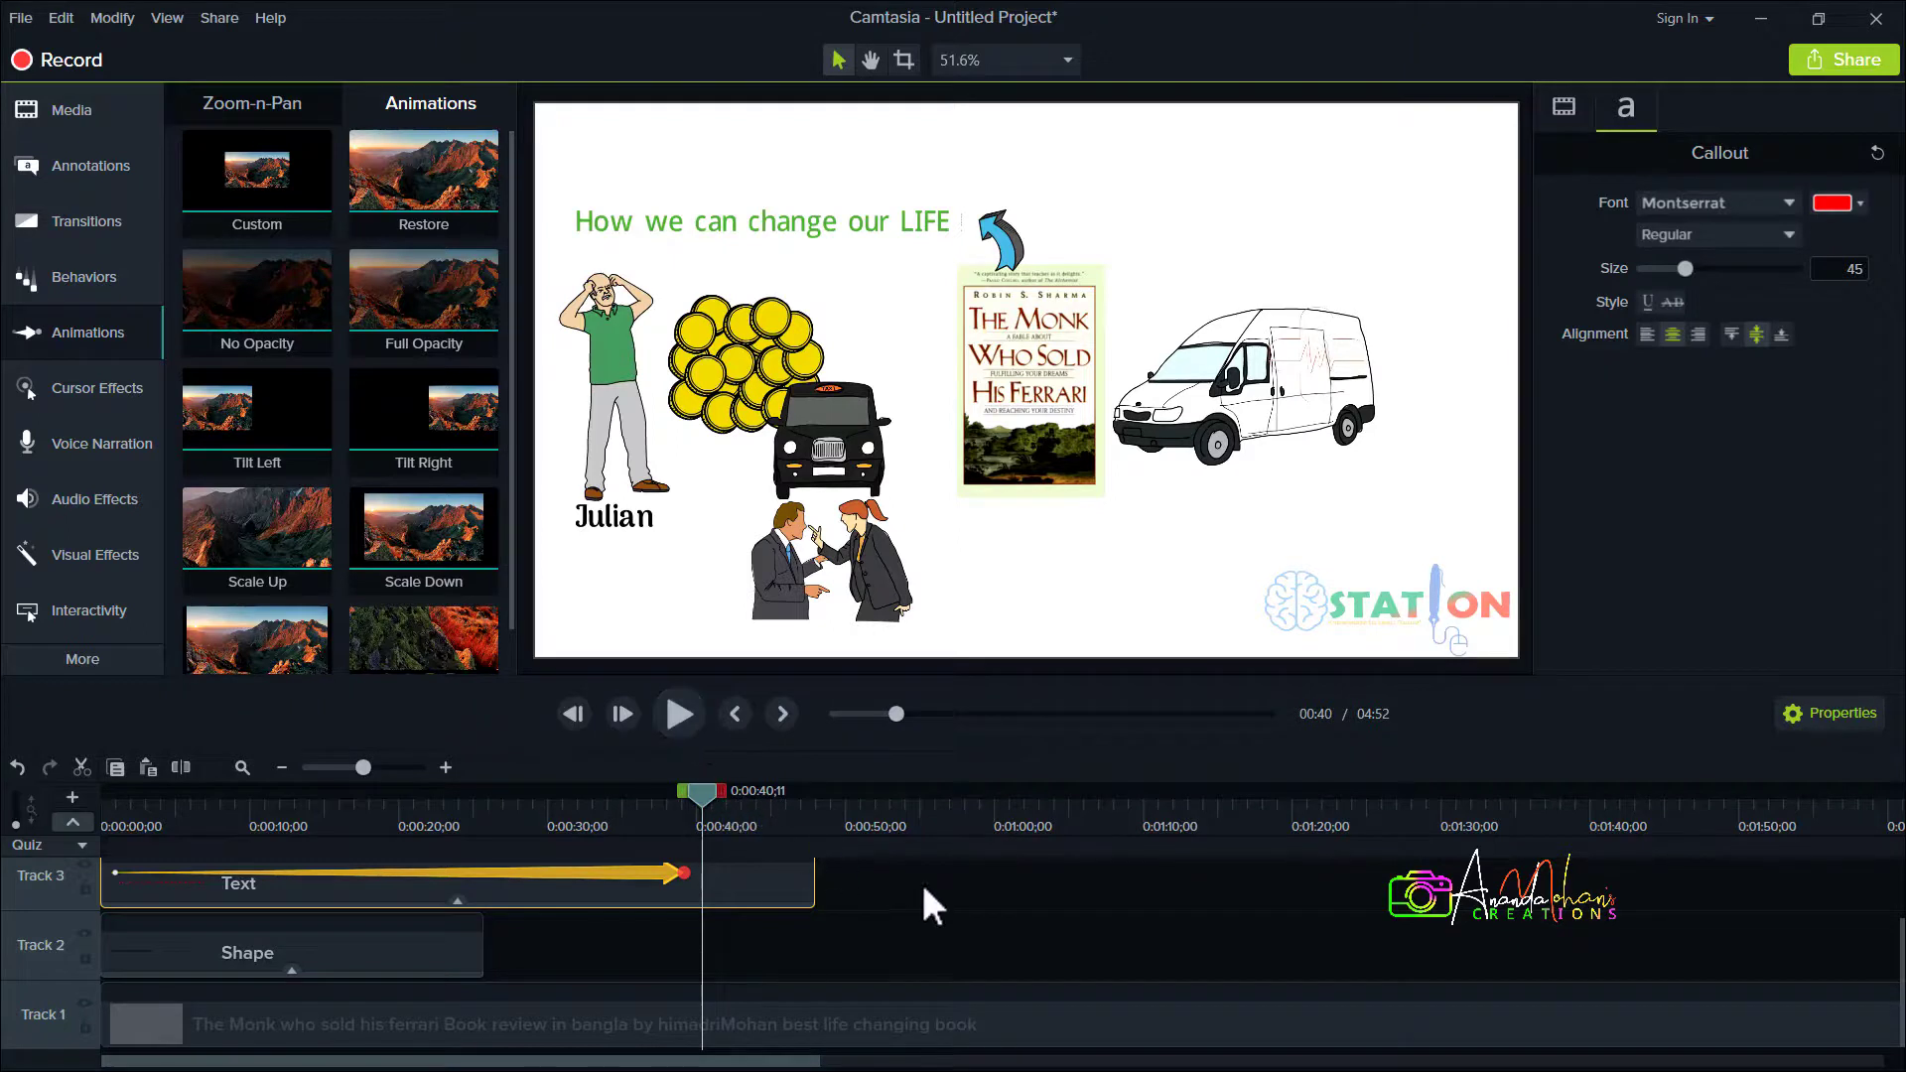
pyautogui.click(994, 897)
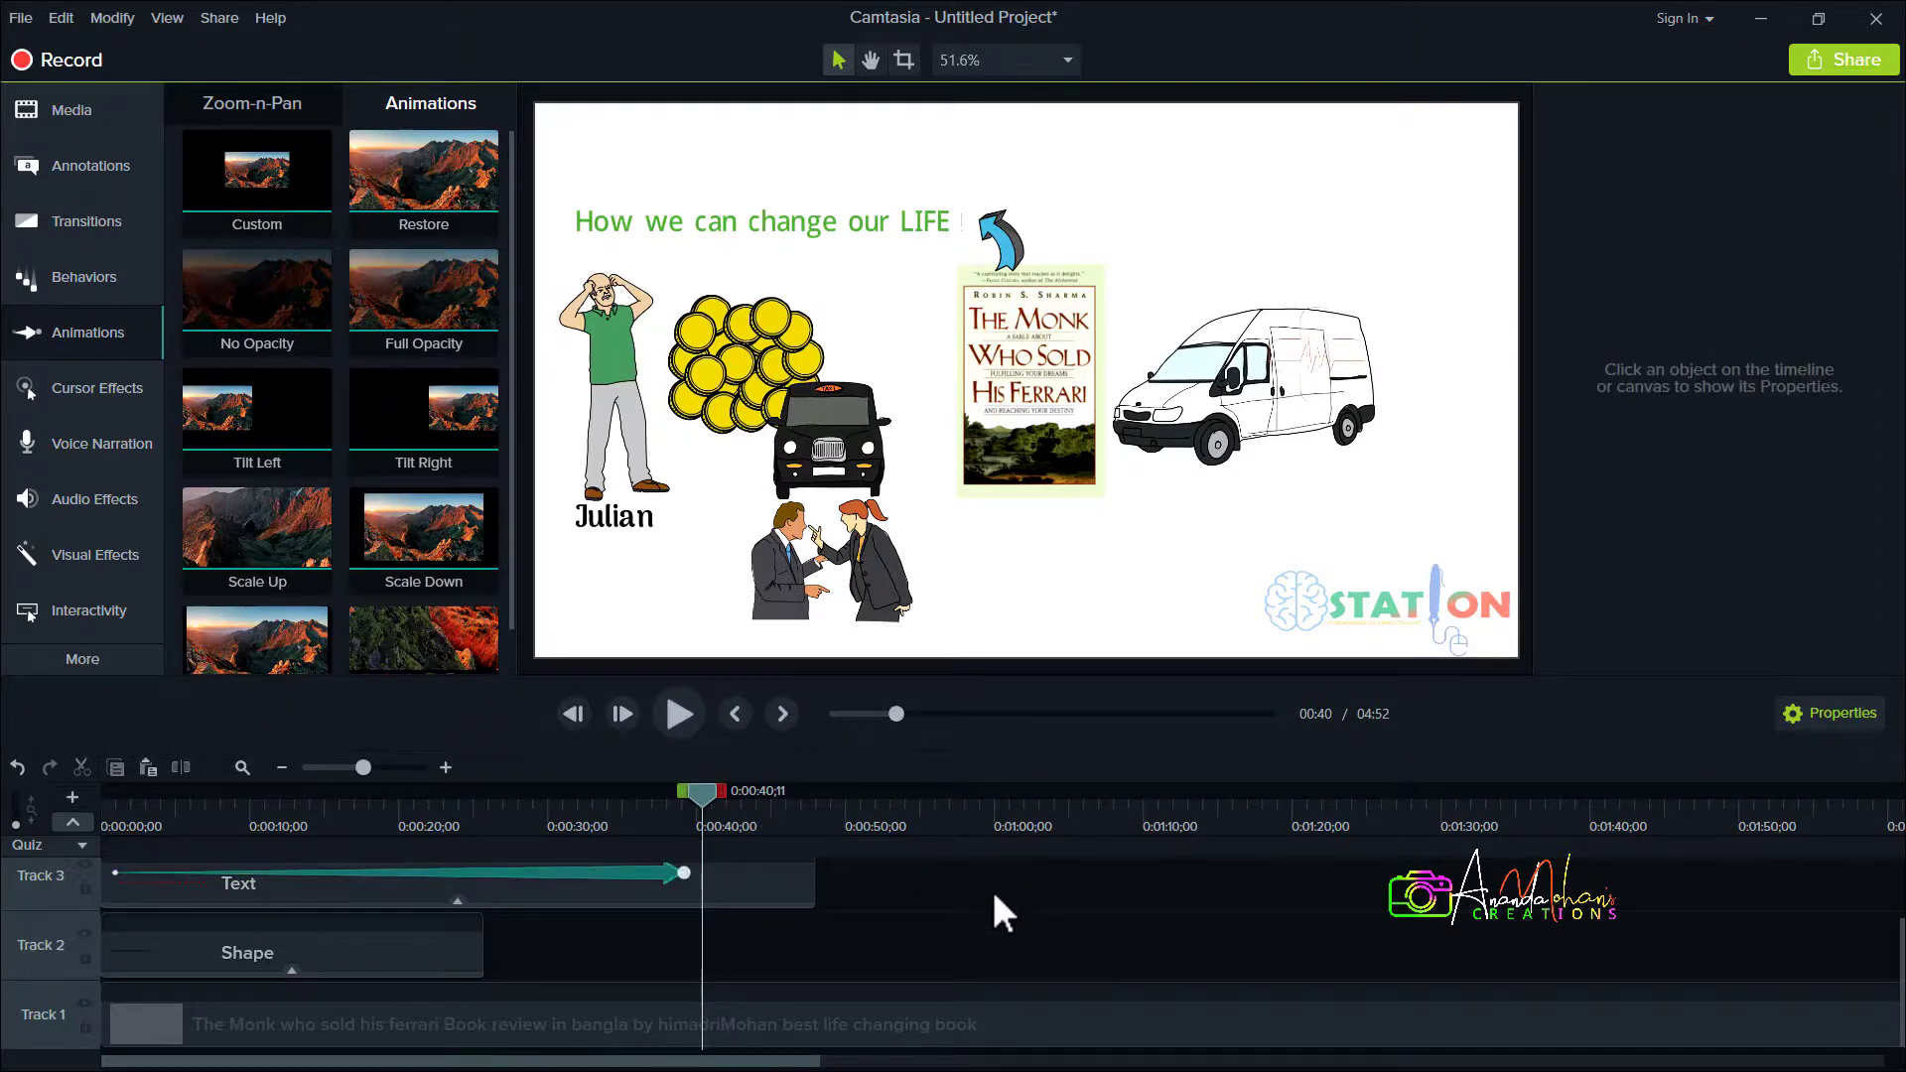